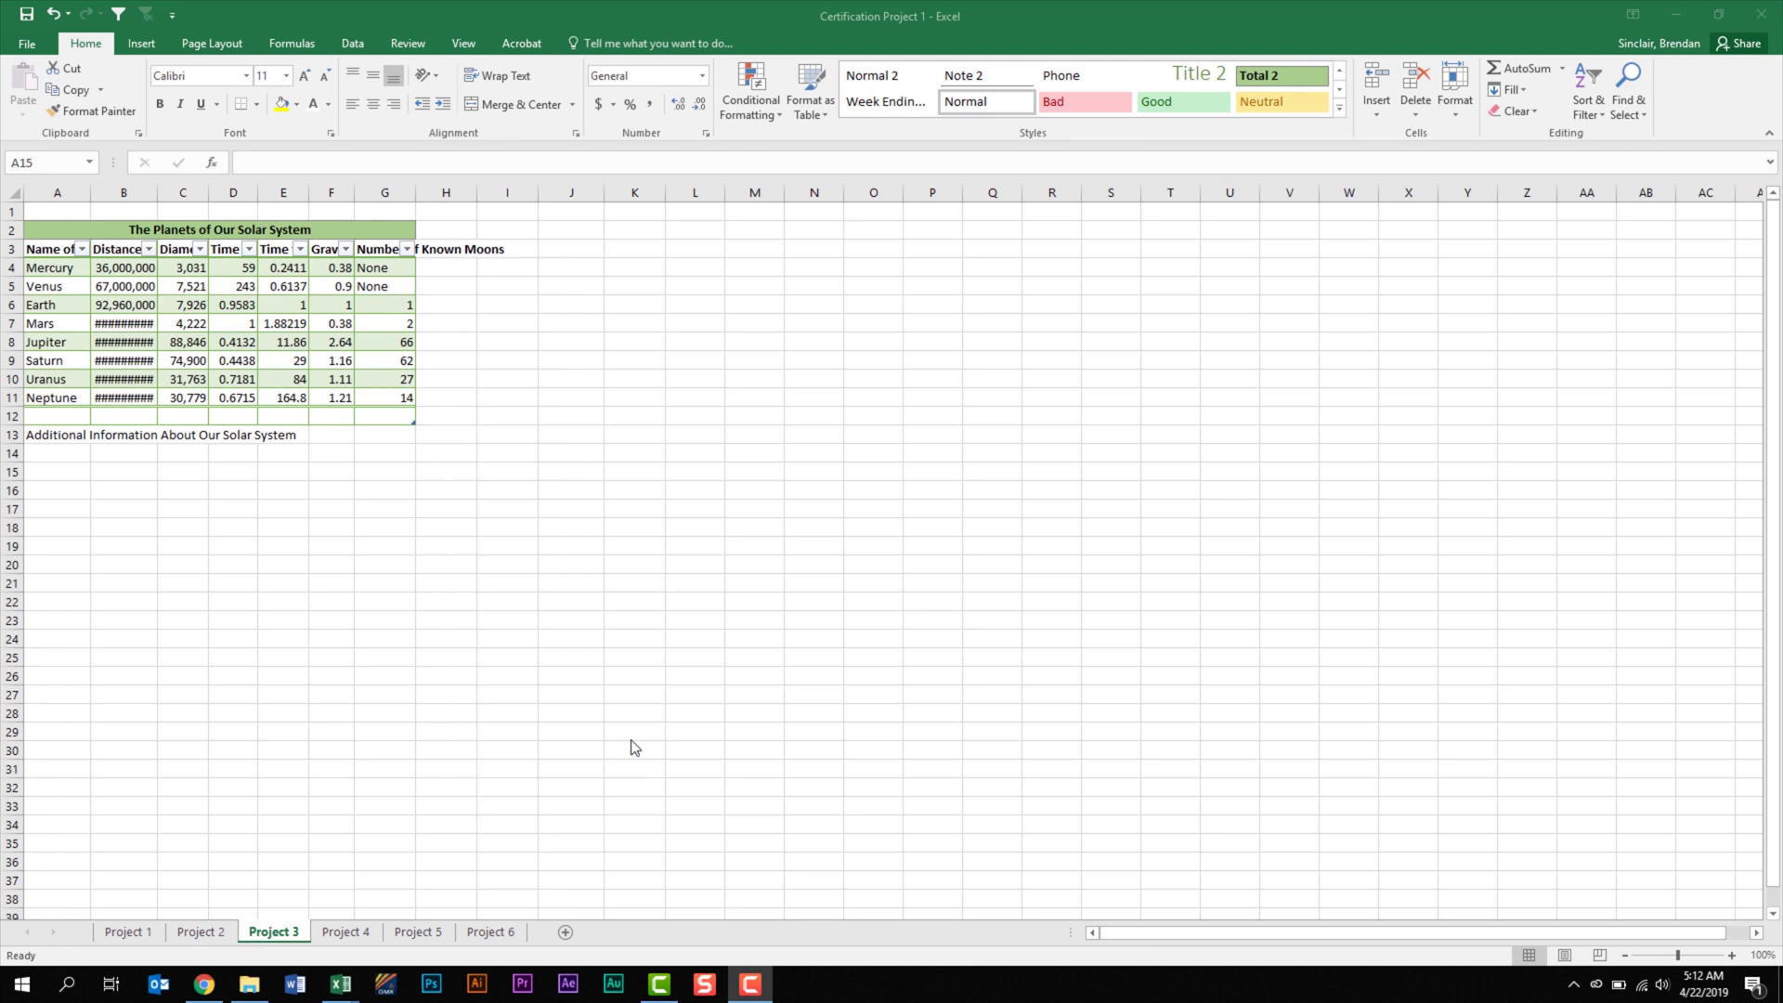
- Browse the new workbook templates in the File view, then return to the worksheet
click(27, 44)
click(66, 123)
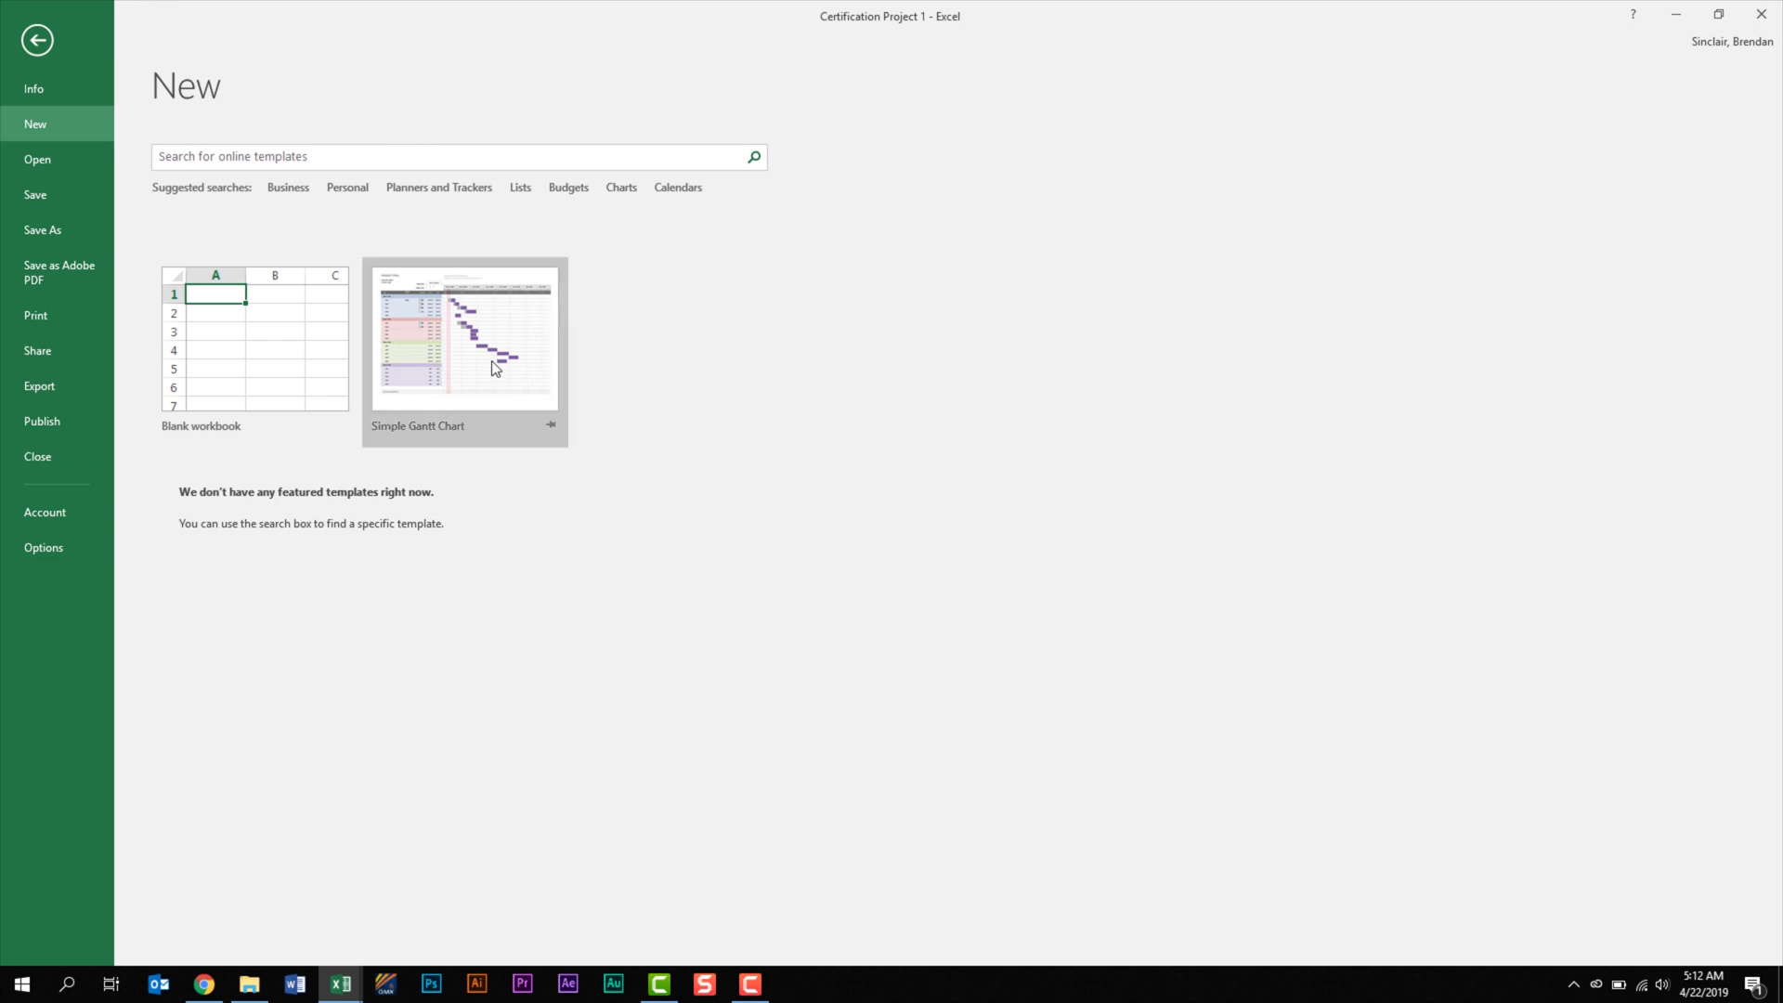
click(42, 36)
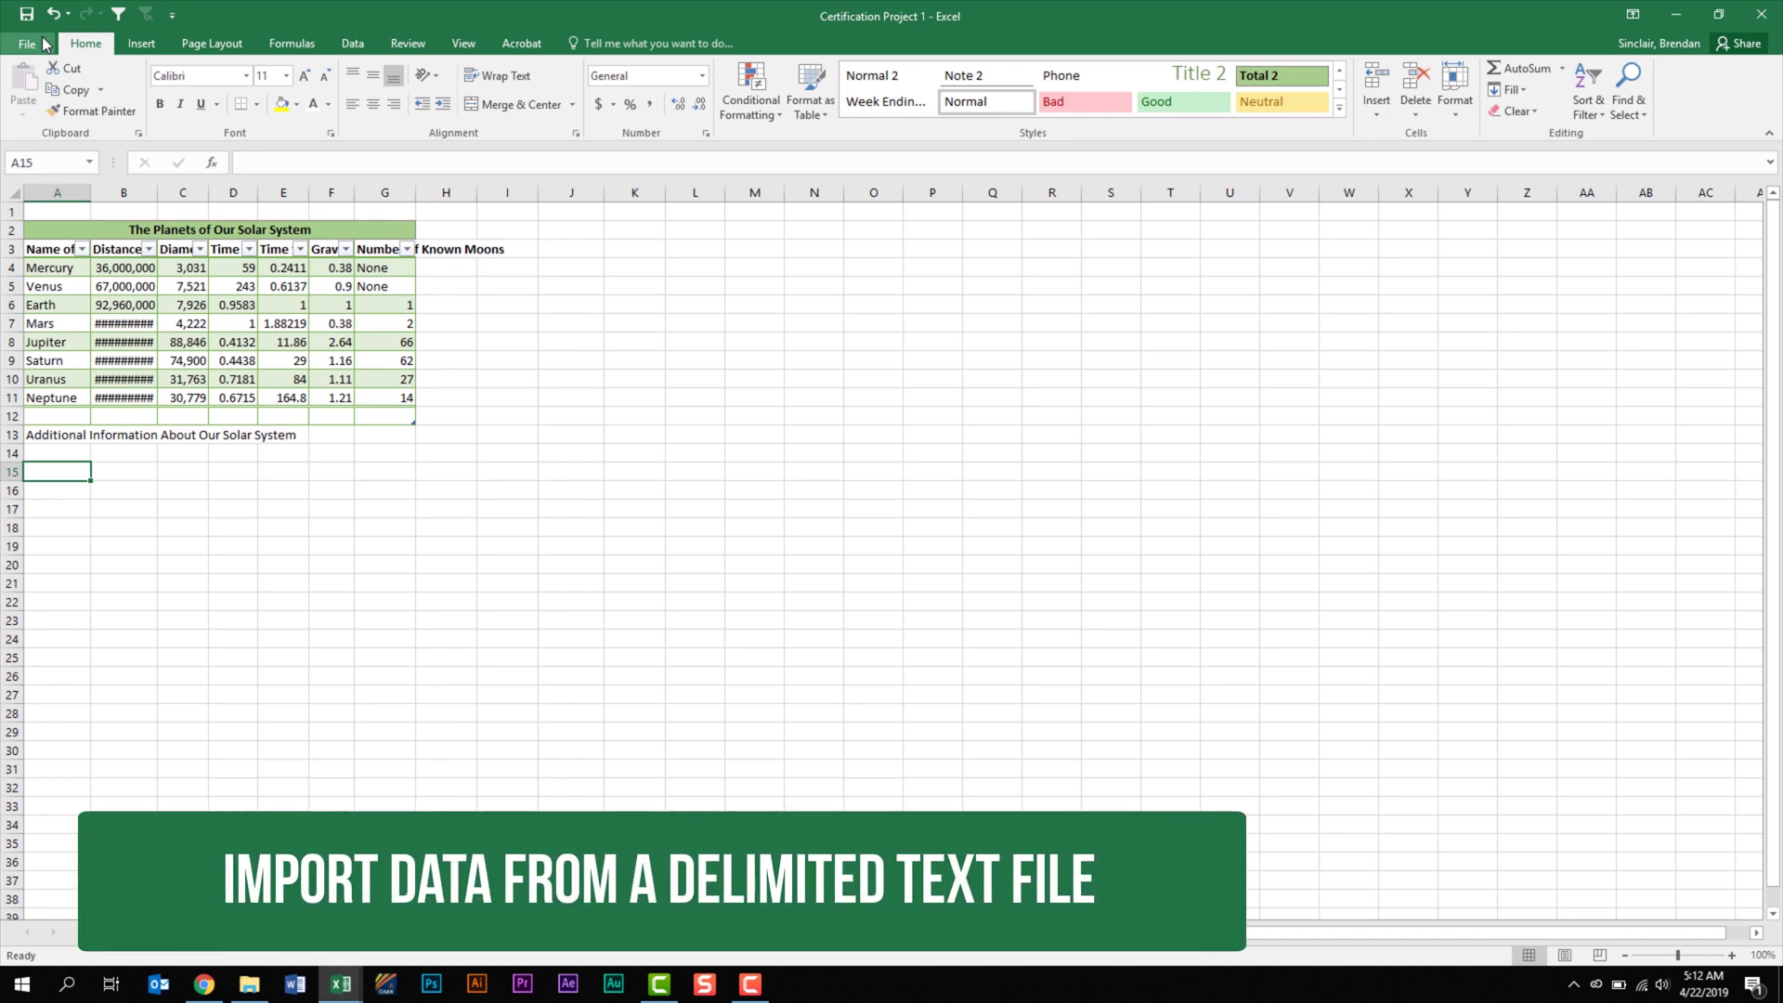
- Start a From Text import of Planets.txt with A14 as the destination cell
click(63, 456)
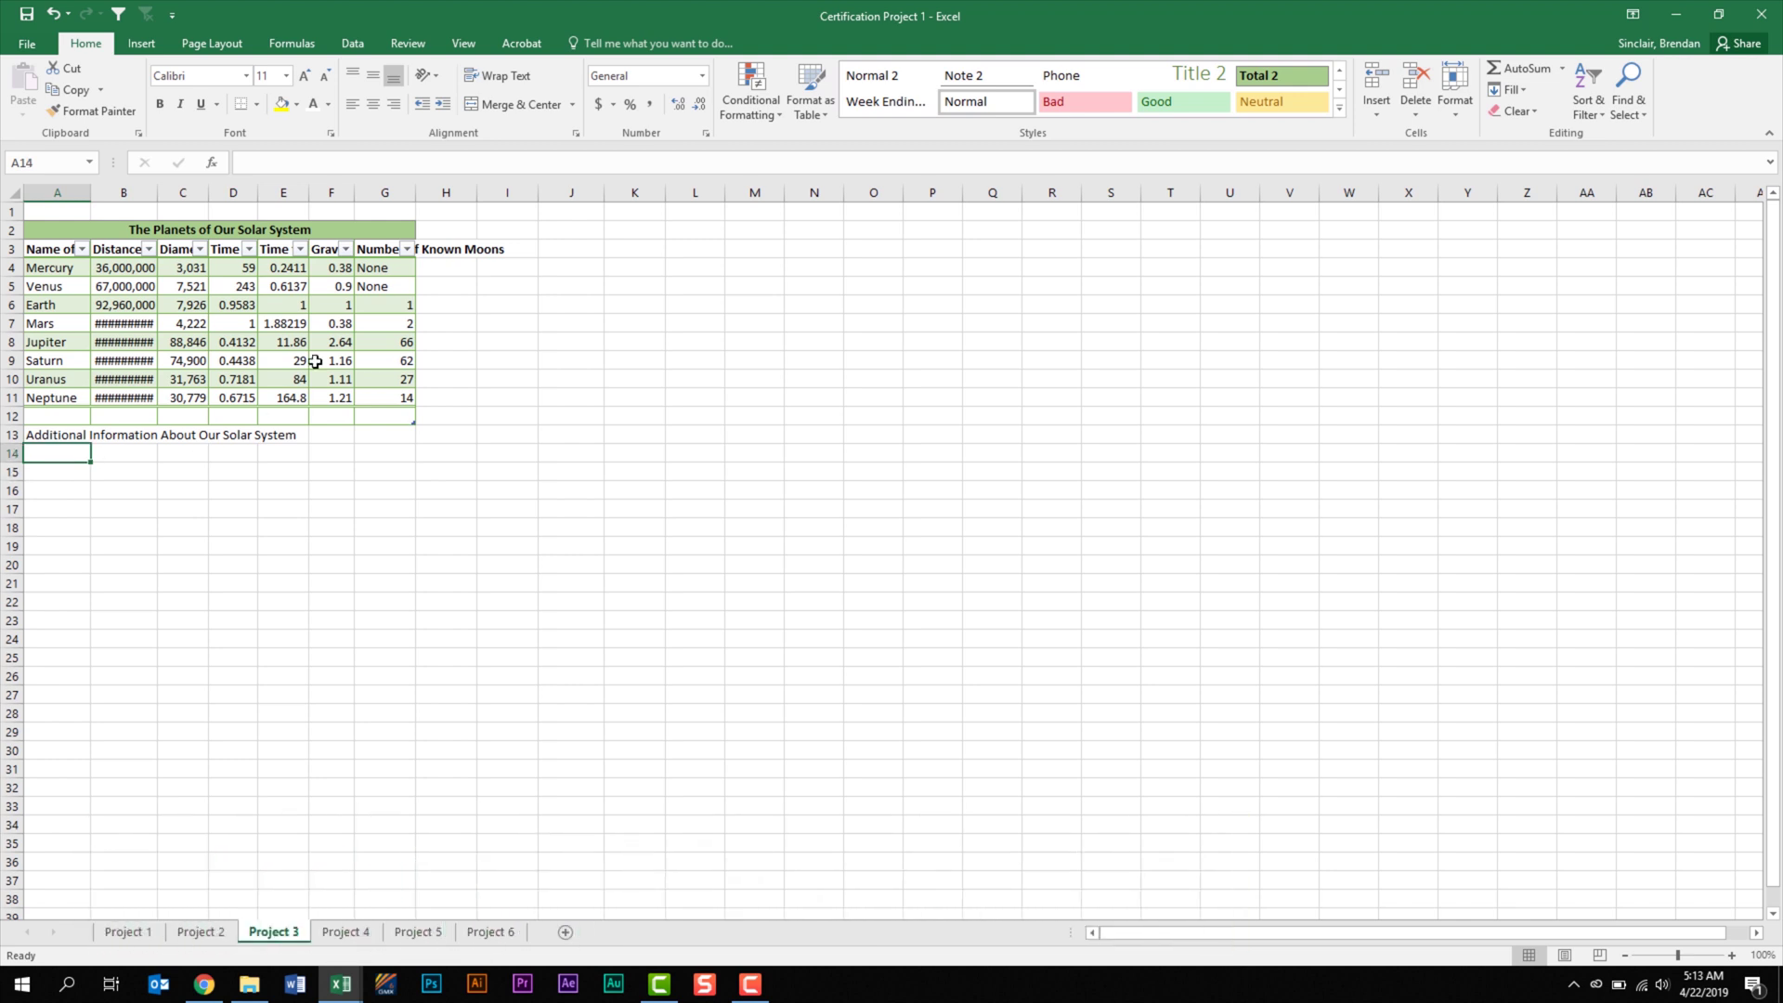
click(351, 41)
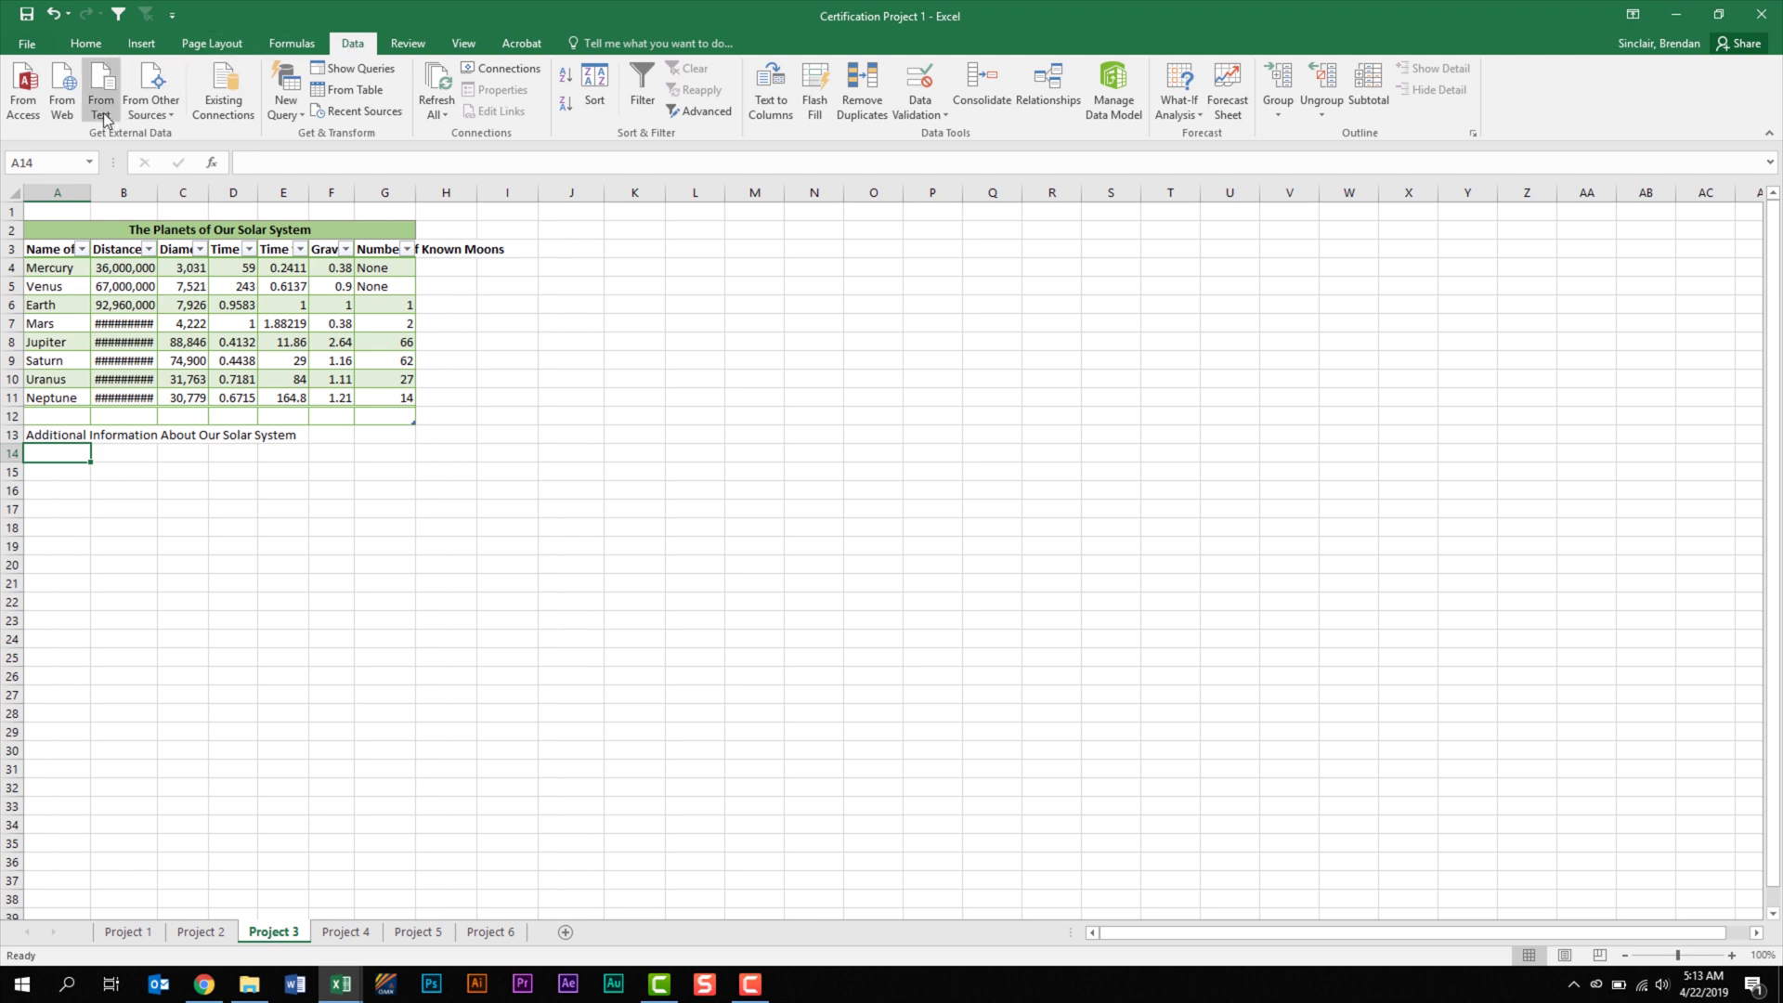
click(166, 106)
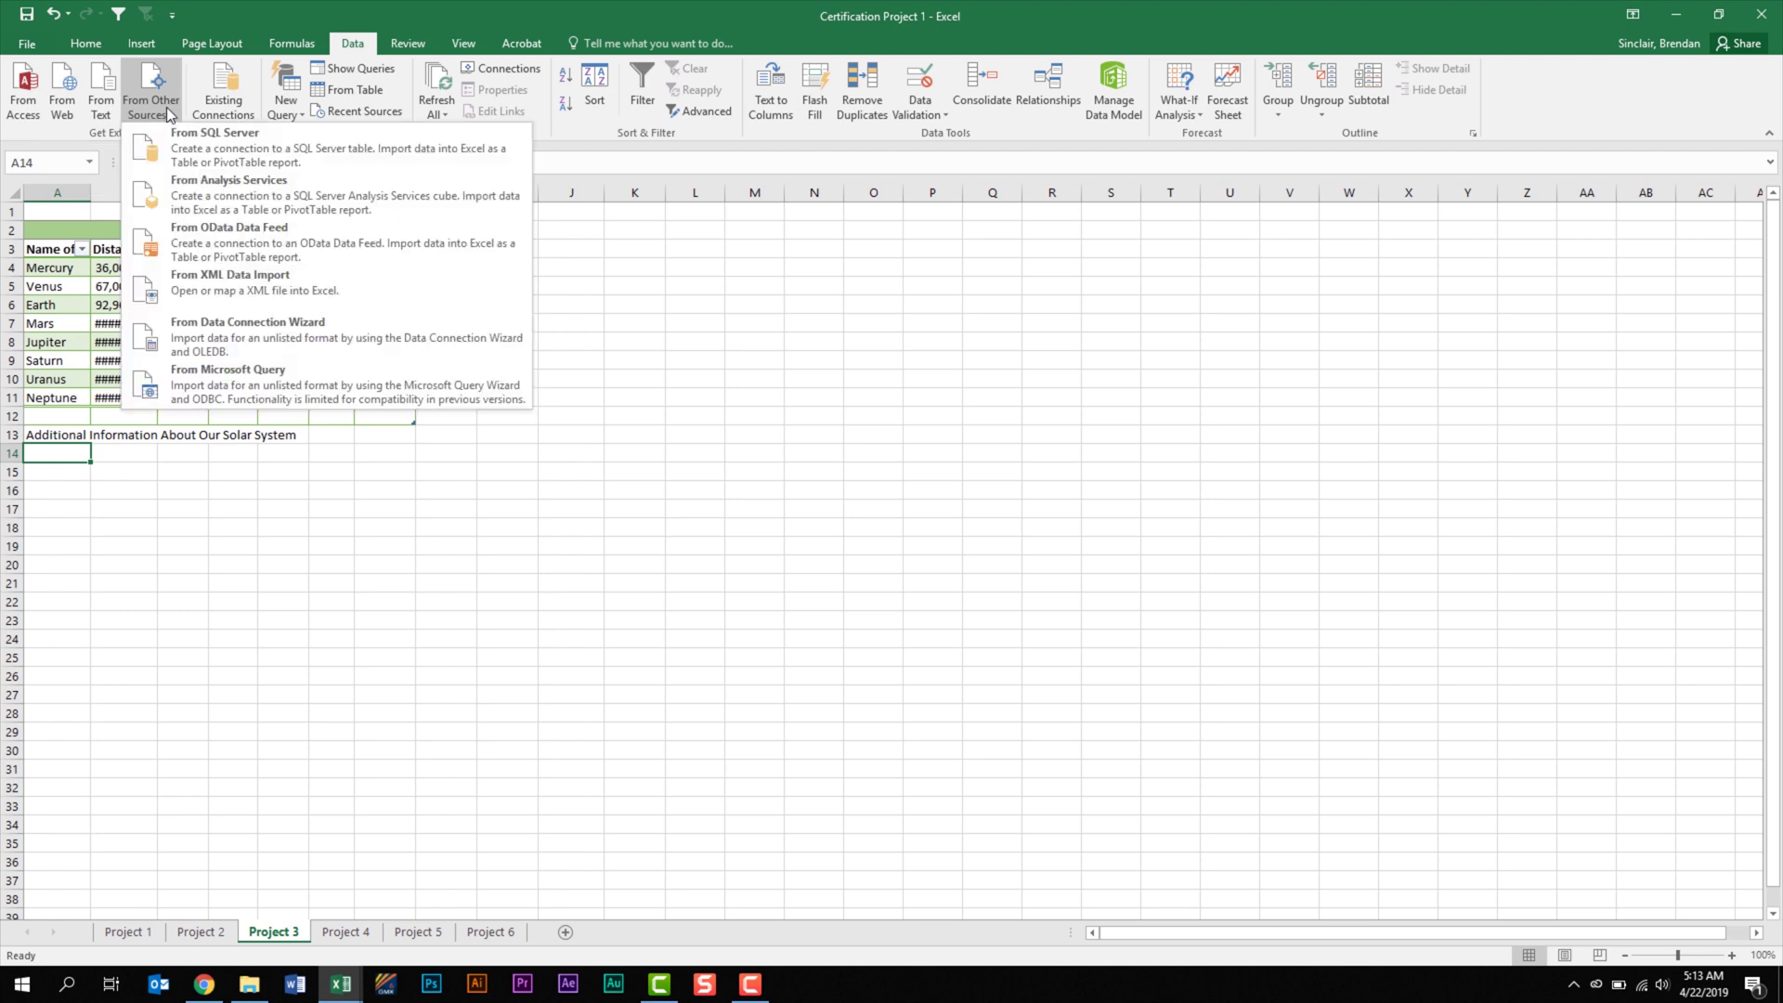
click(165, 108)
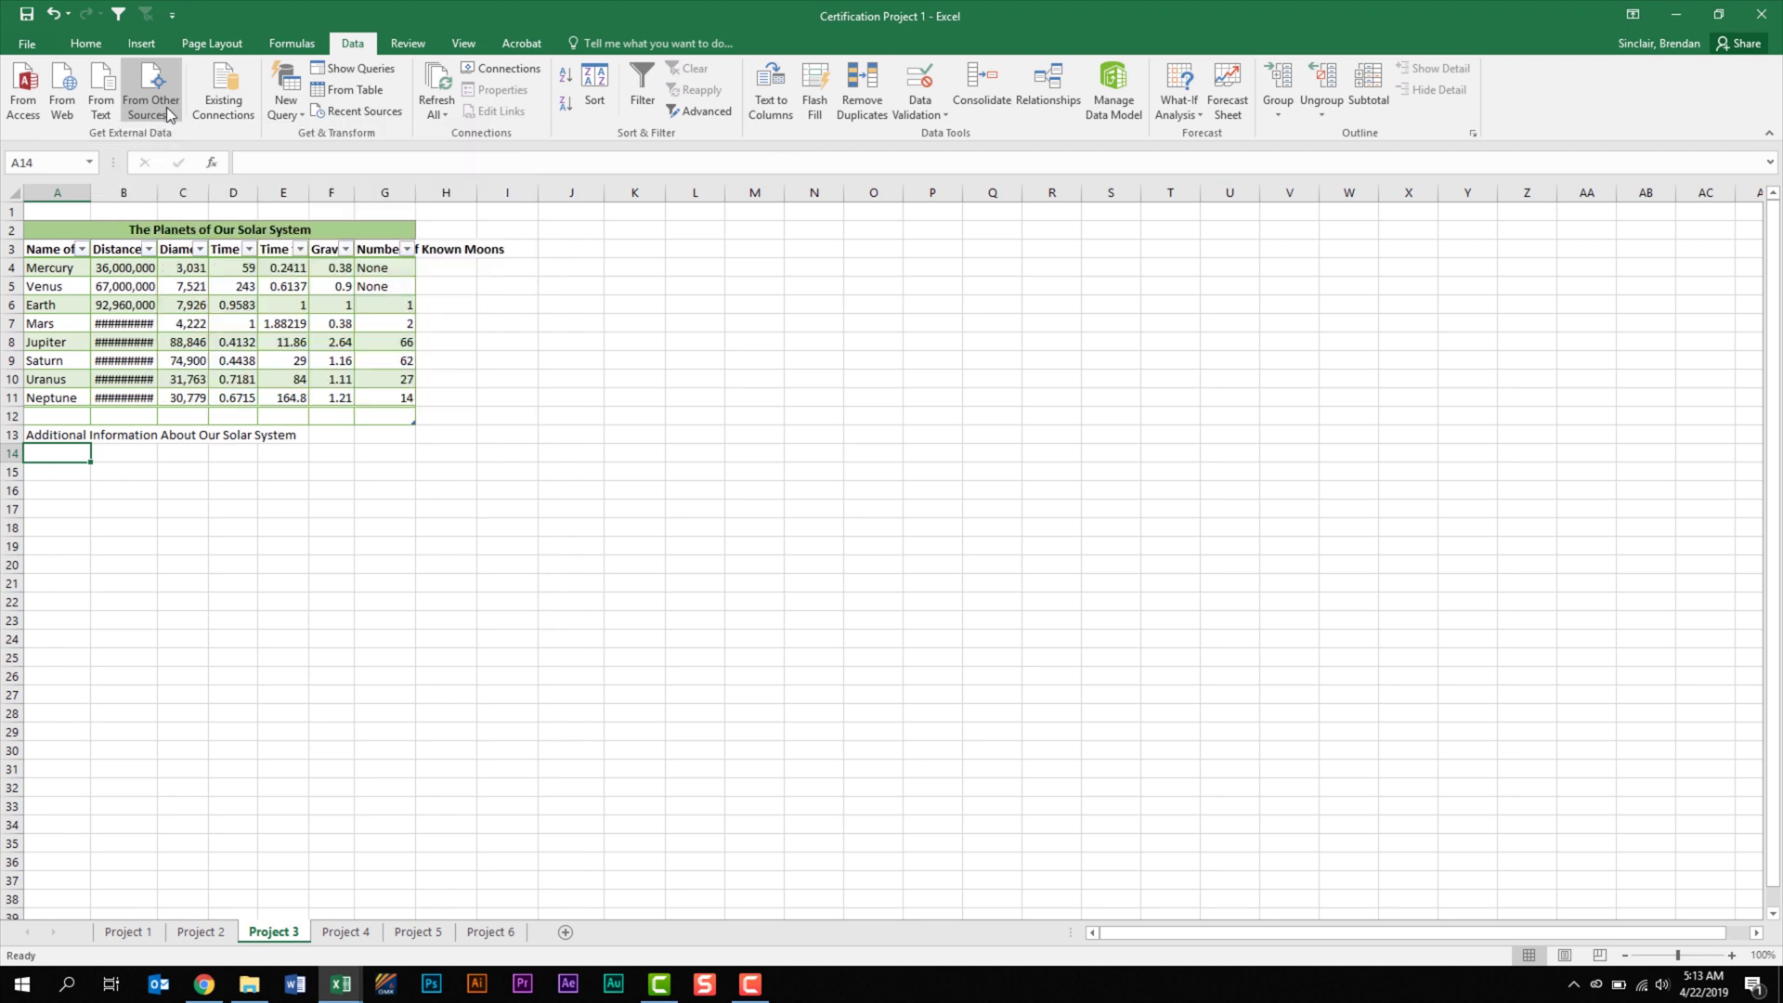
click(103, 95)
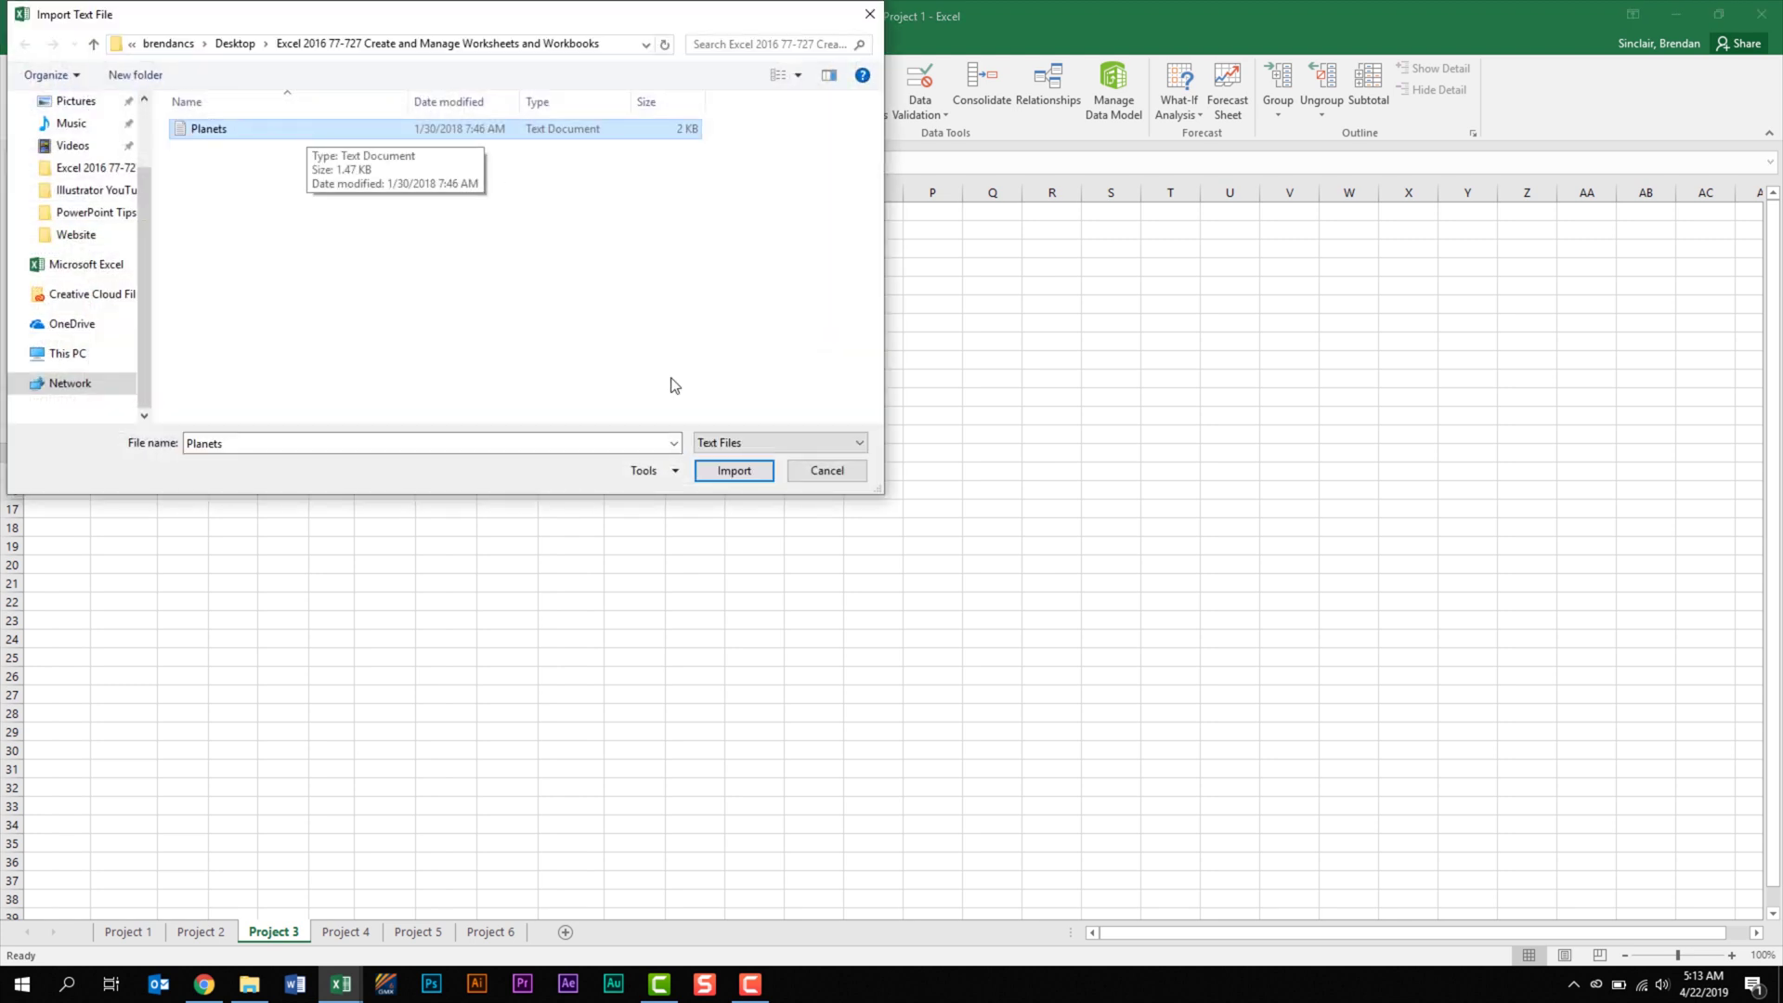
click(726, 473)
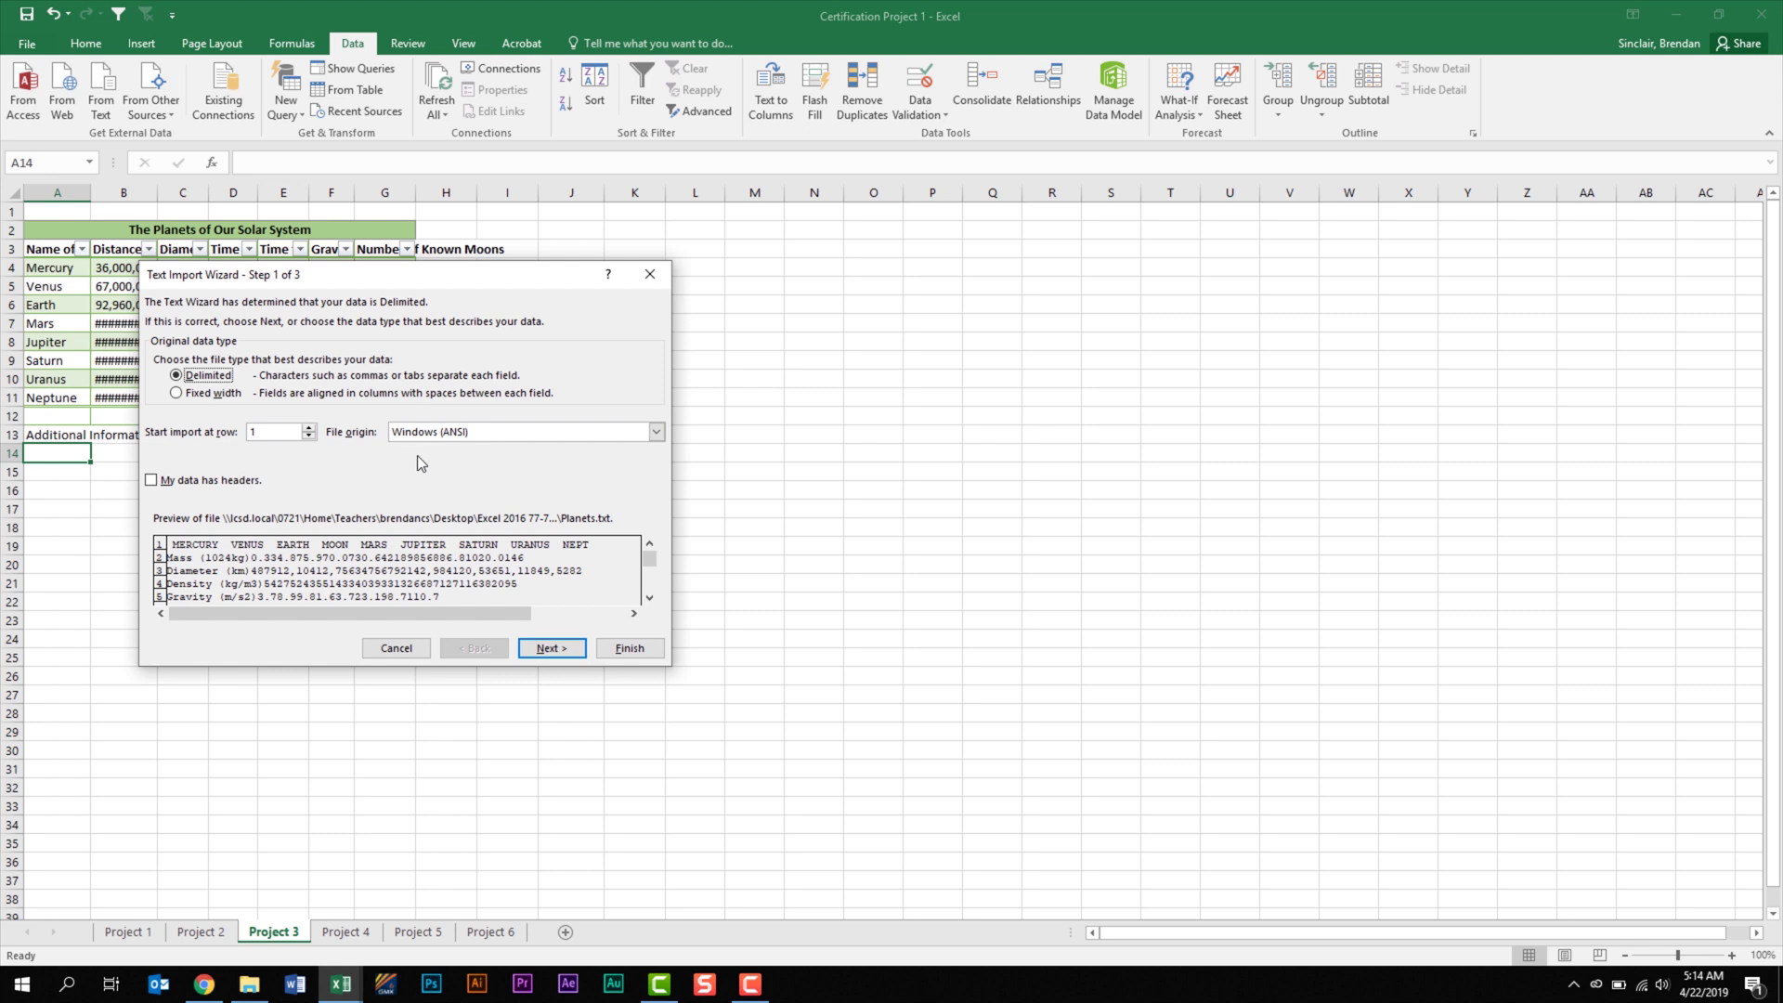
key(alt+Tab)
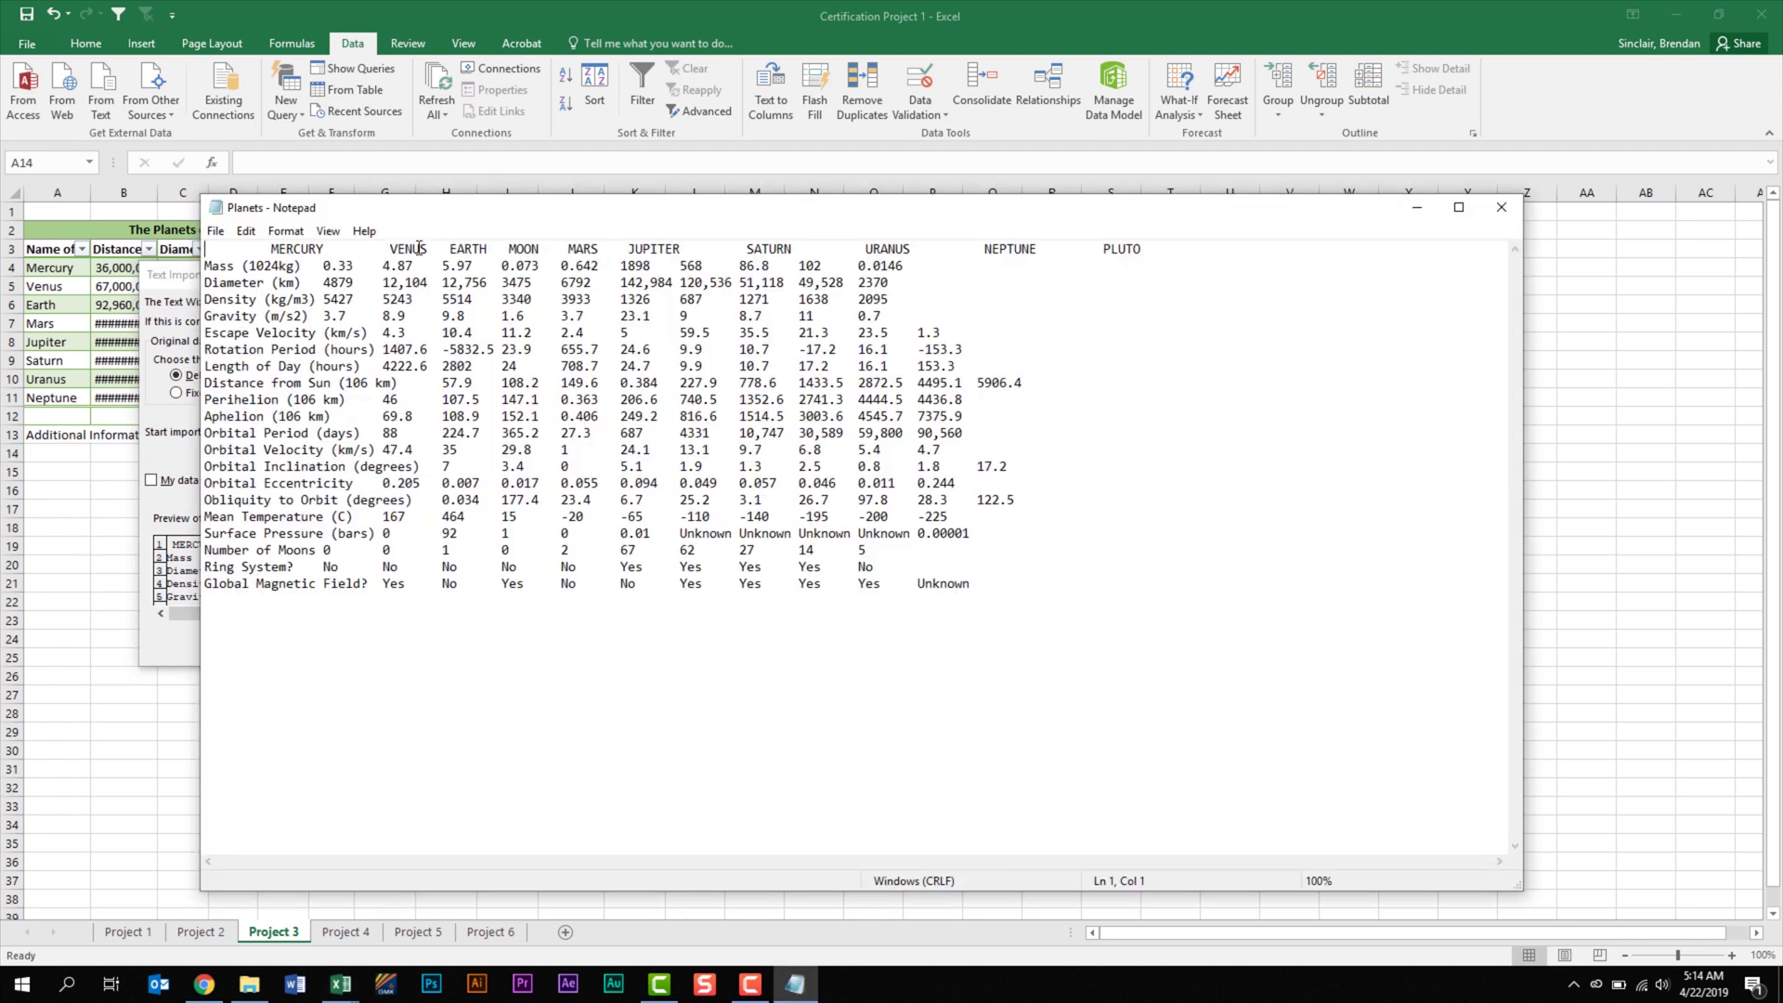
mouse_move(207, 251)
mouse_down()
mouse_move(381, 248)
mouse_move(323, 265)
mouse_move(383, 265)
mouse_up()
click(377, 283)
- Advance to the delimiter step, try other separators, and settle on Tab only
click(1420, 214)
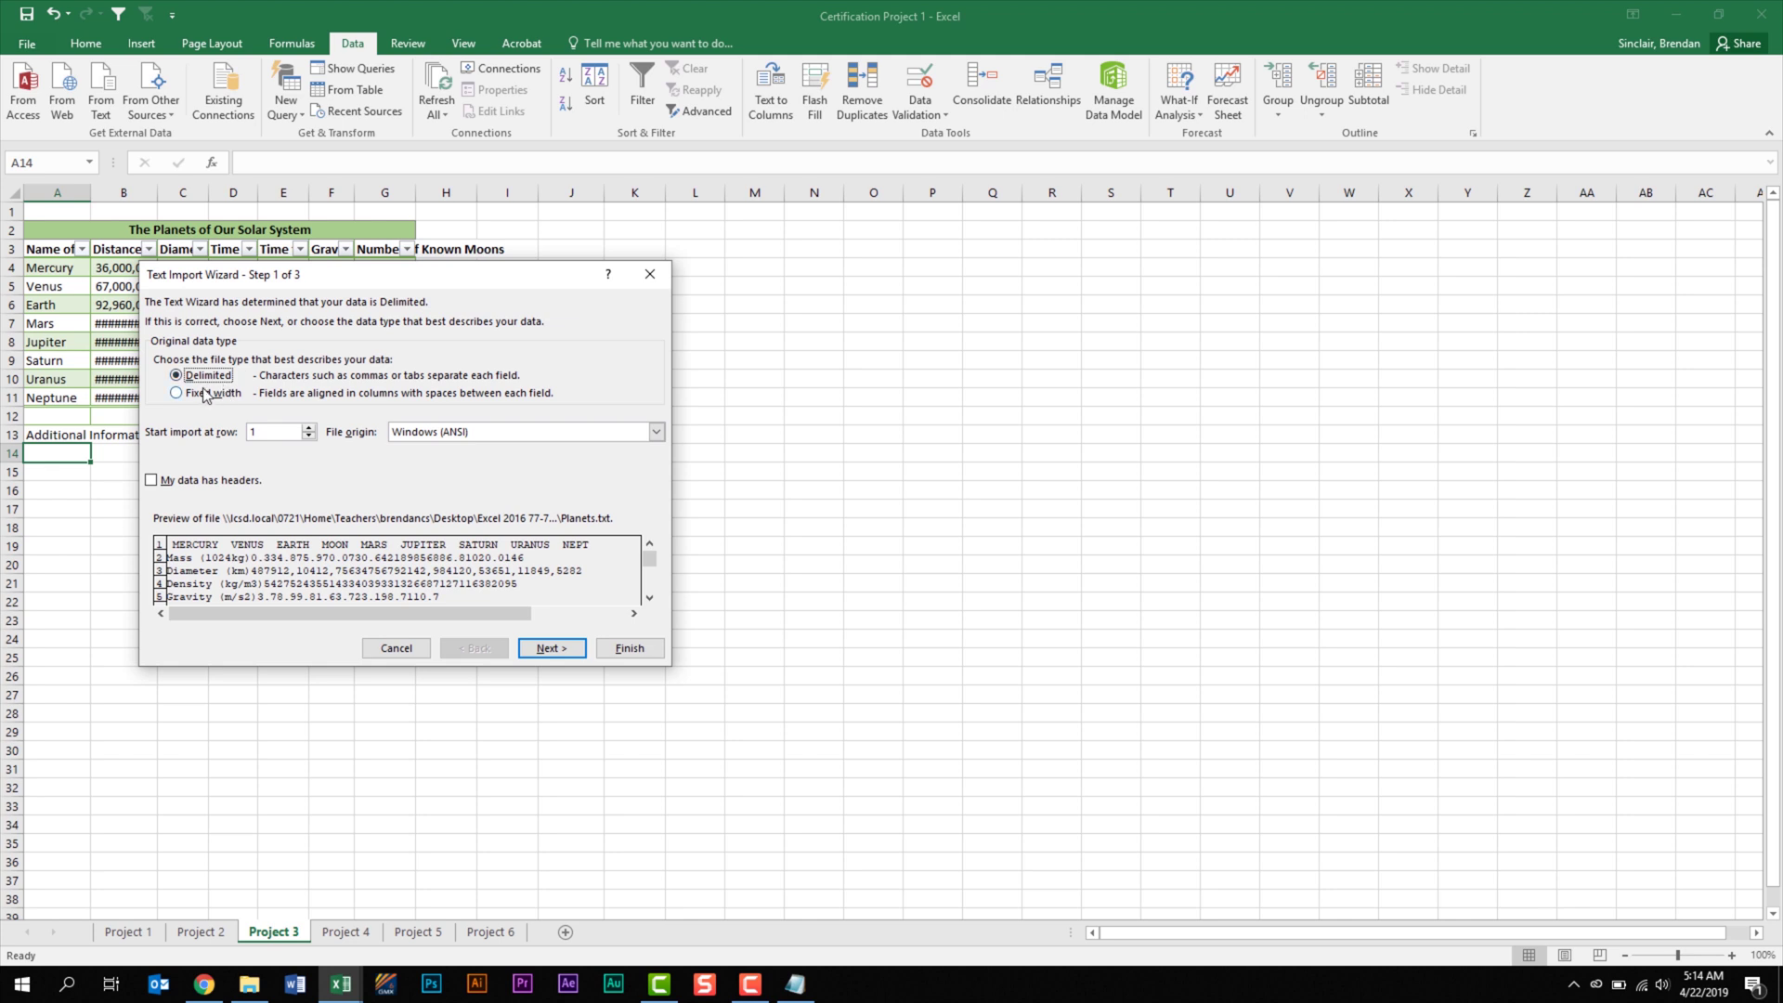
click(547, 647)
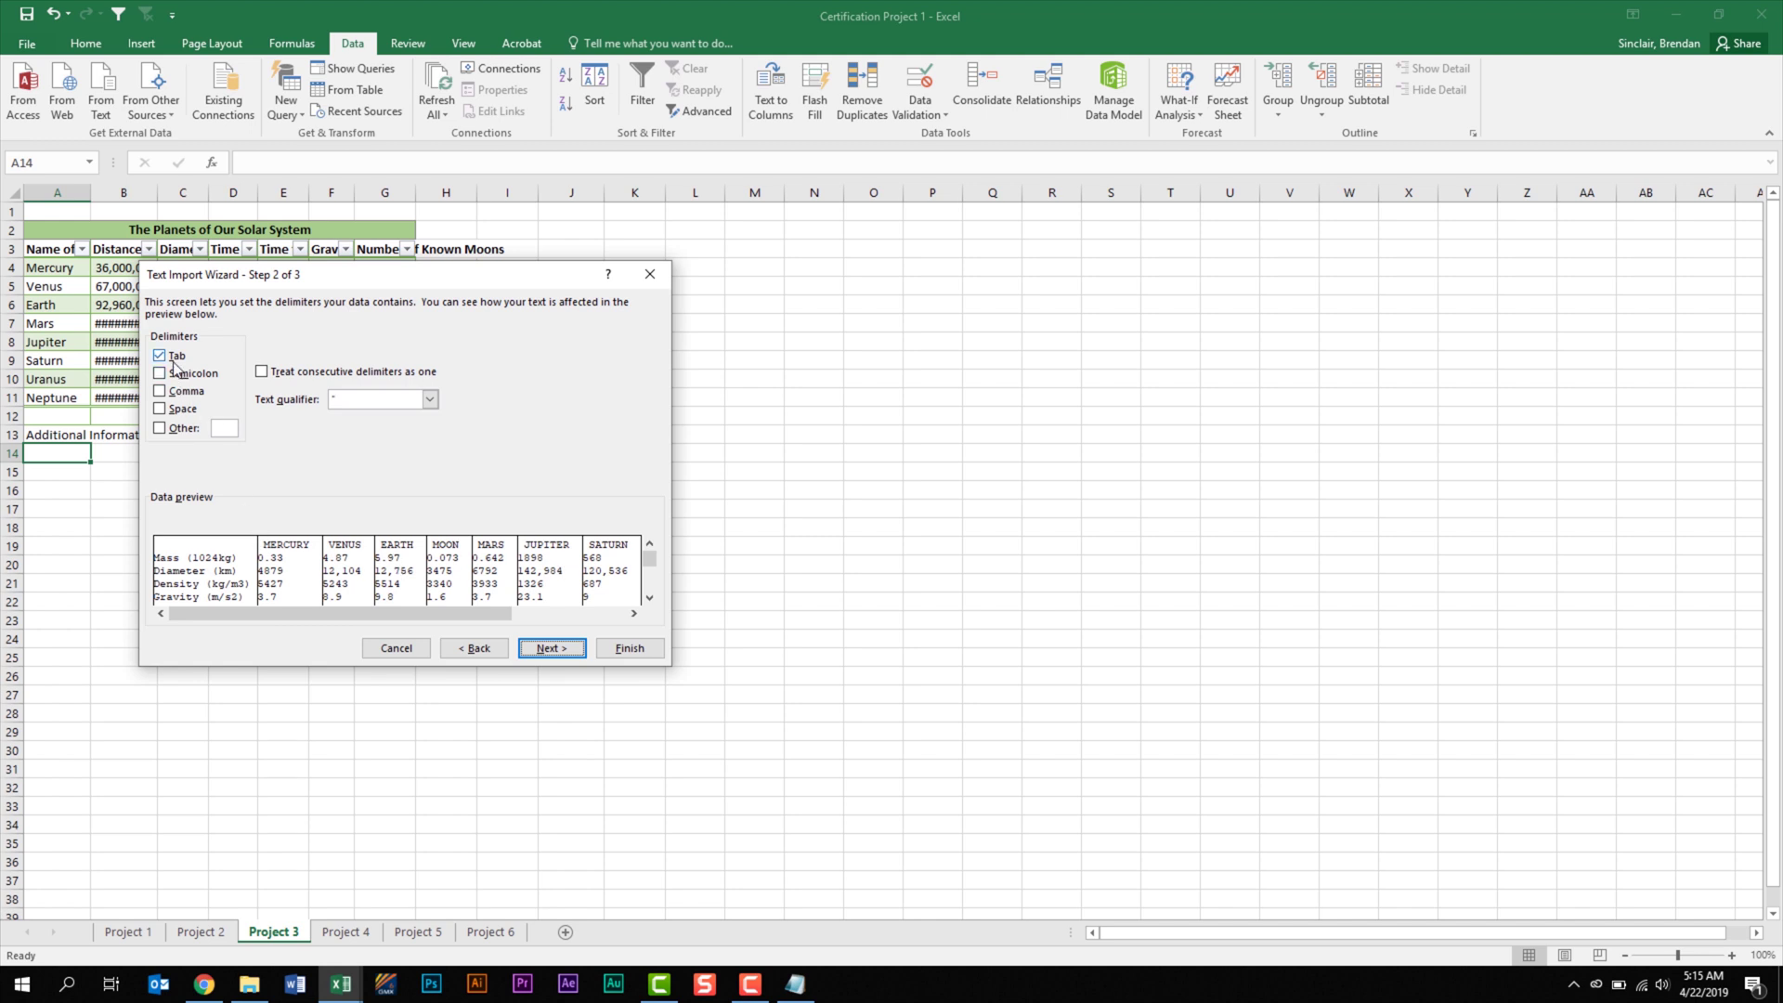
click(179, 357)
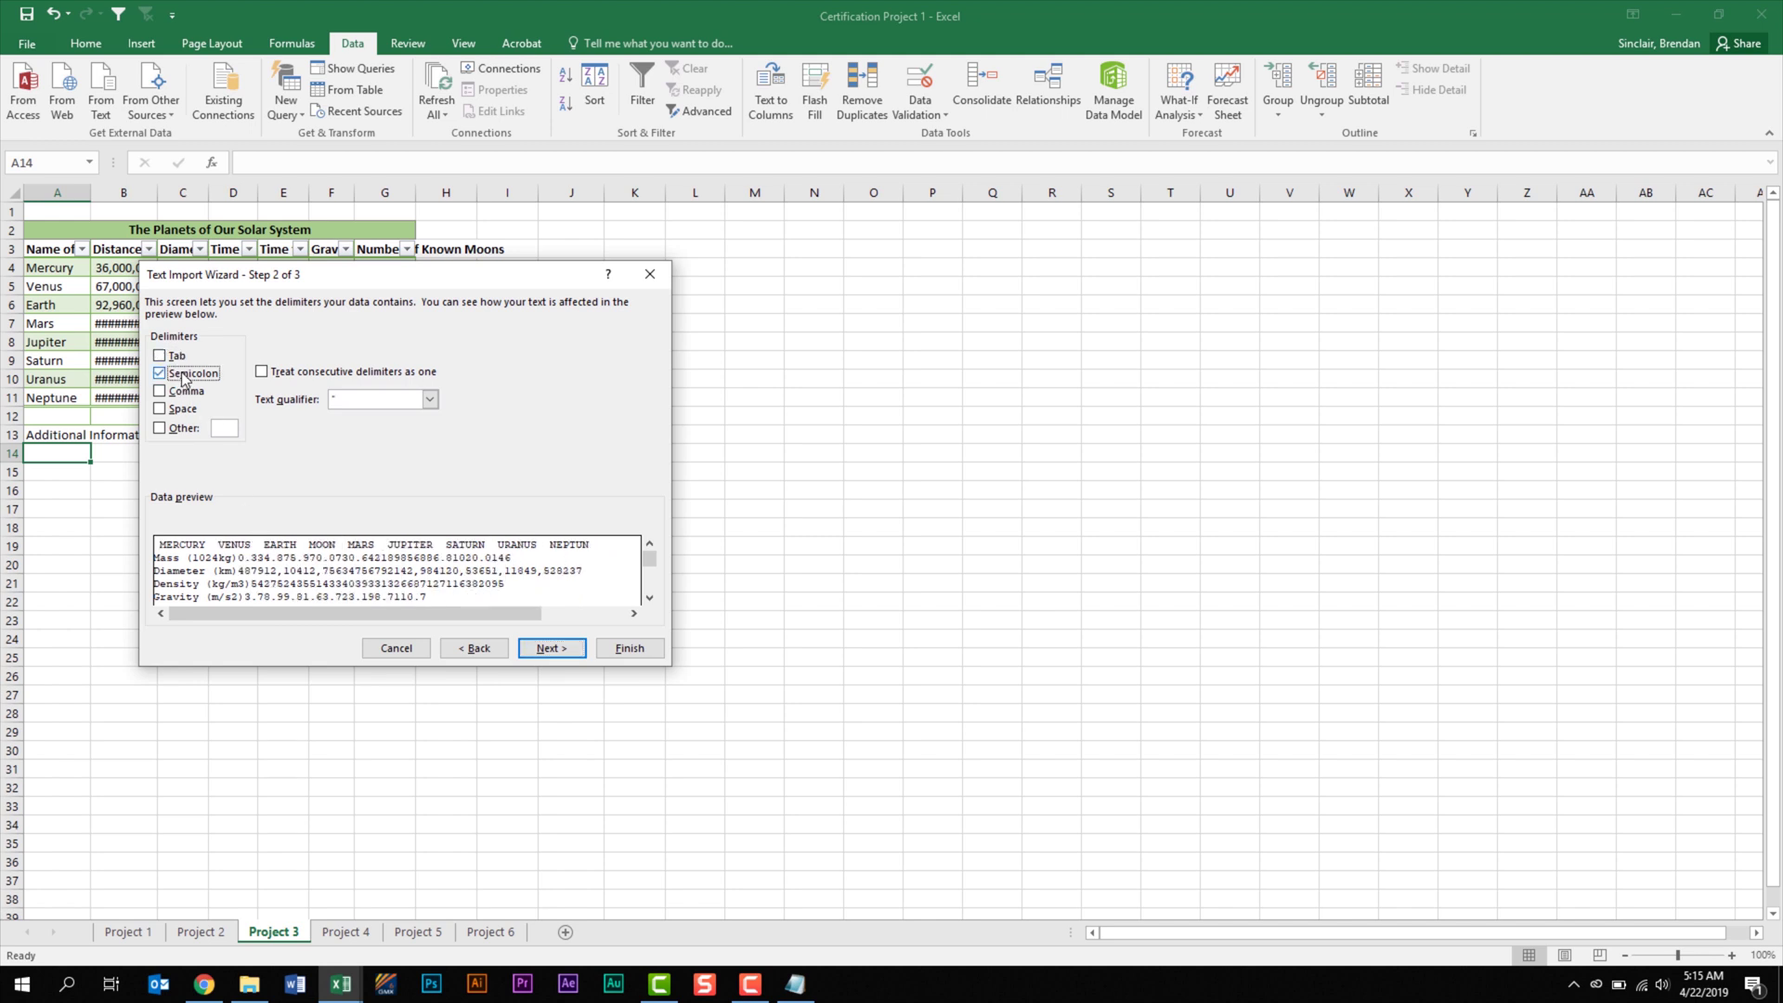
click(184, 392)
click(181, 409)
click(178, 428)
click(160, 390)
click(161, 357)
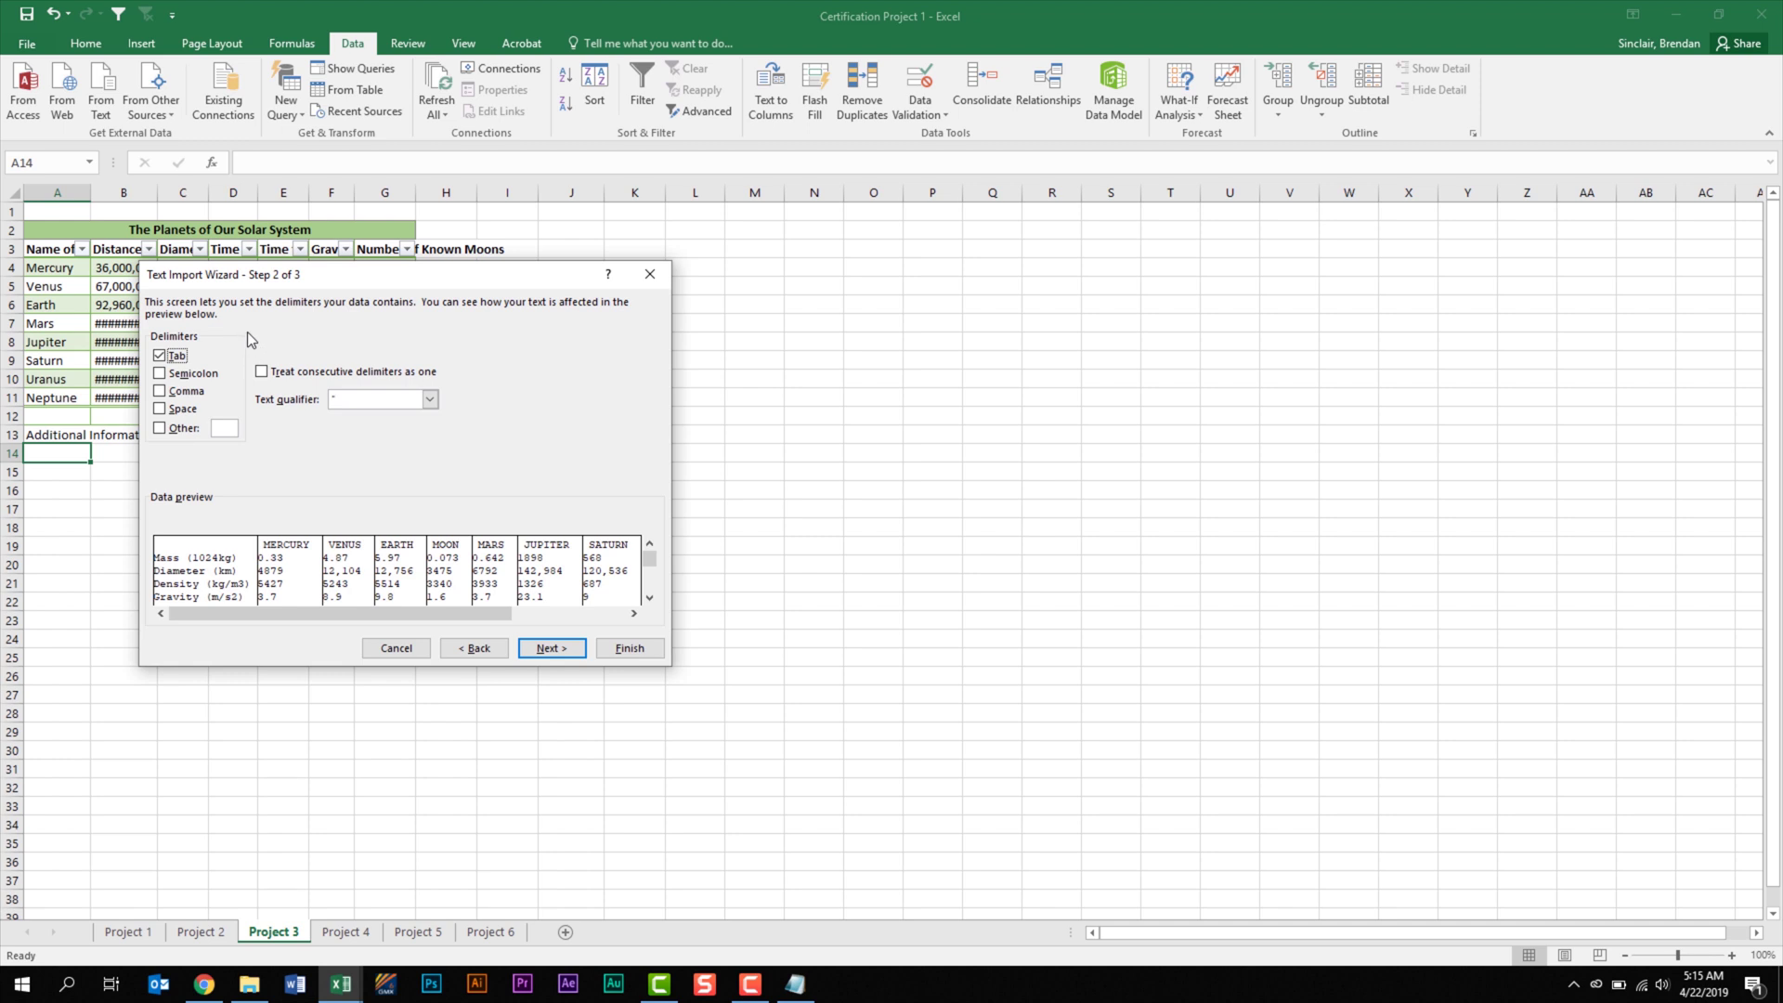
- Finish the wizard and place the imported Planets data at $A$14
click(552, 648)
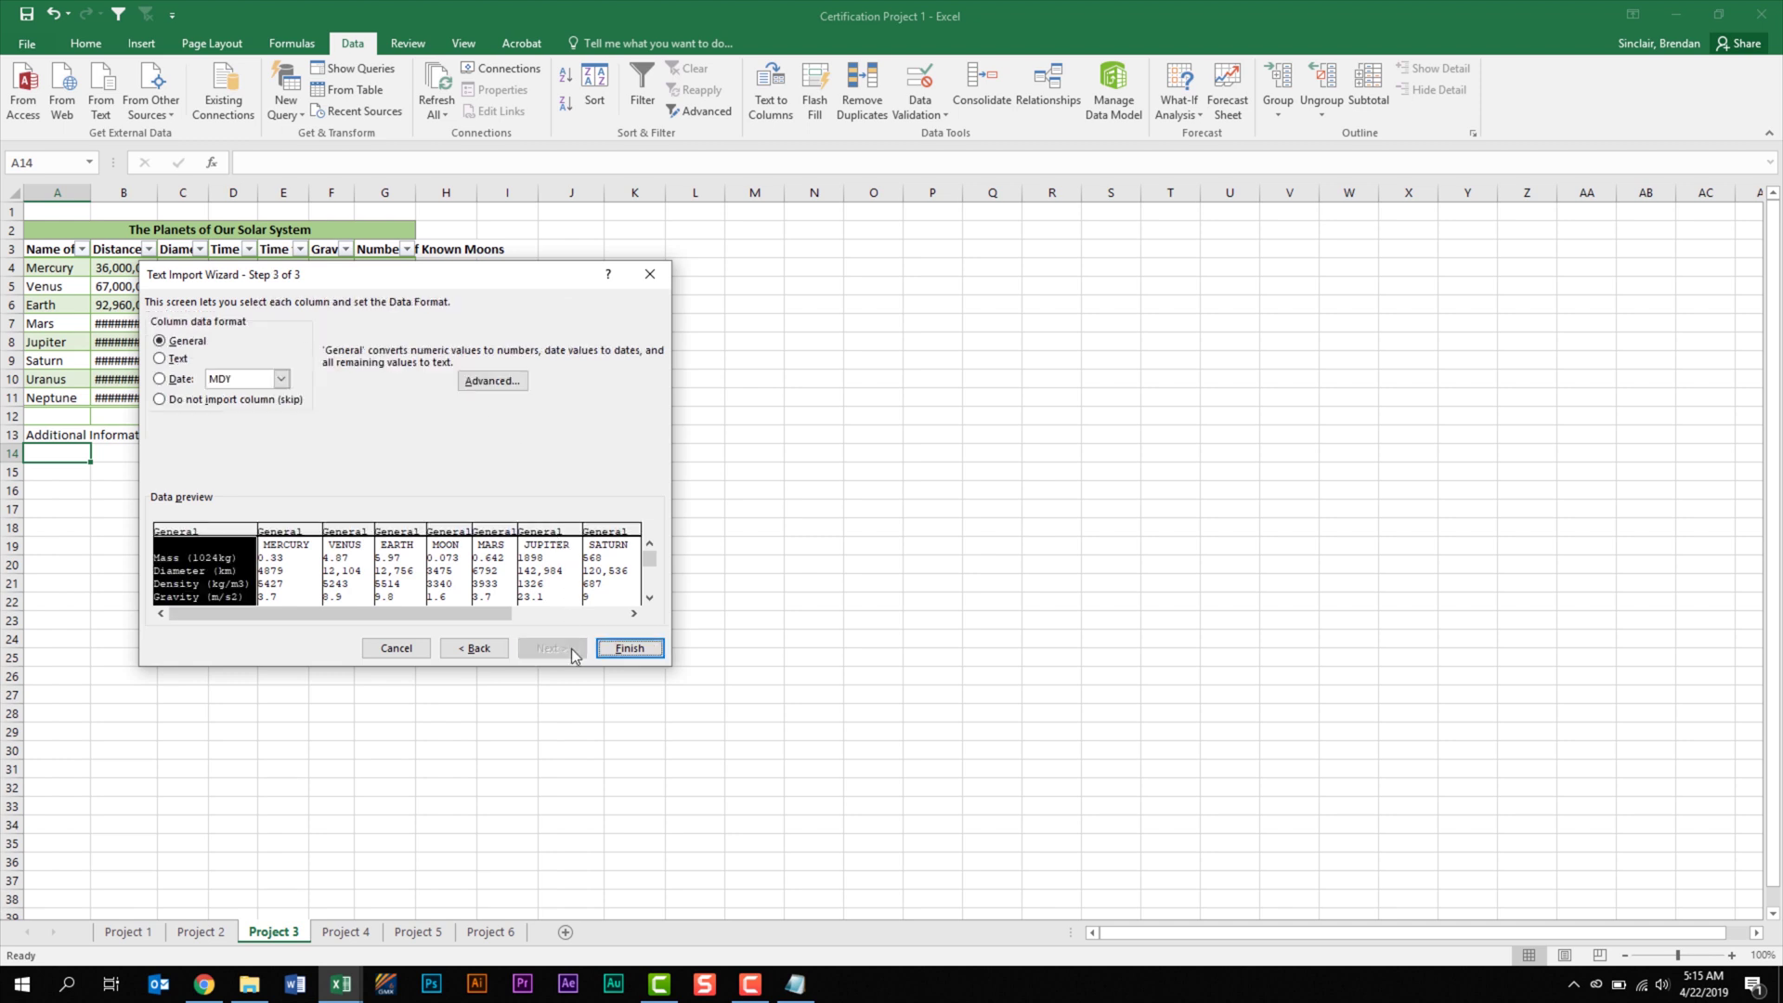
click(630, 648)
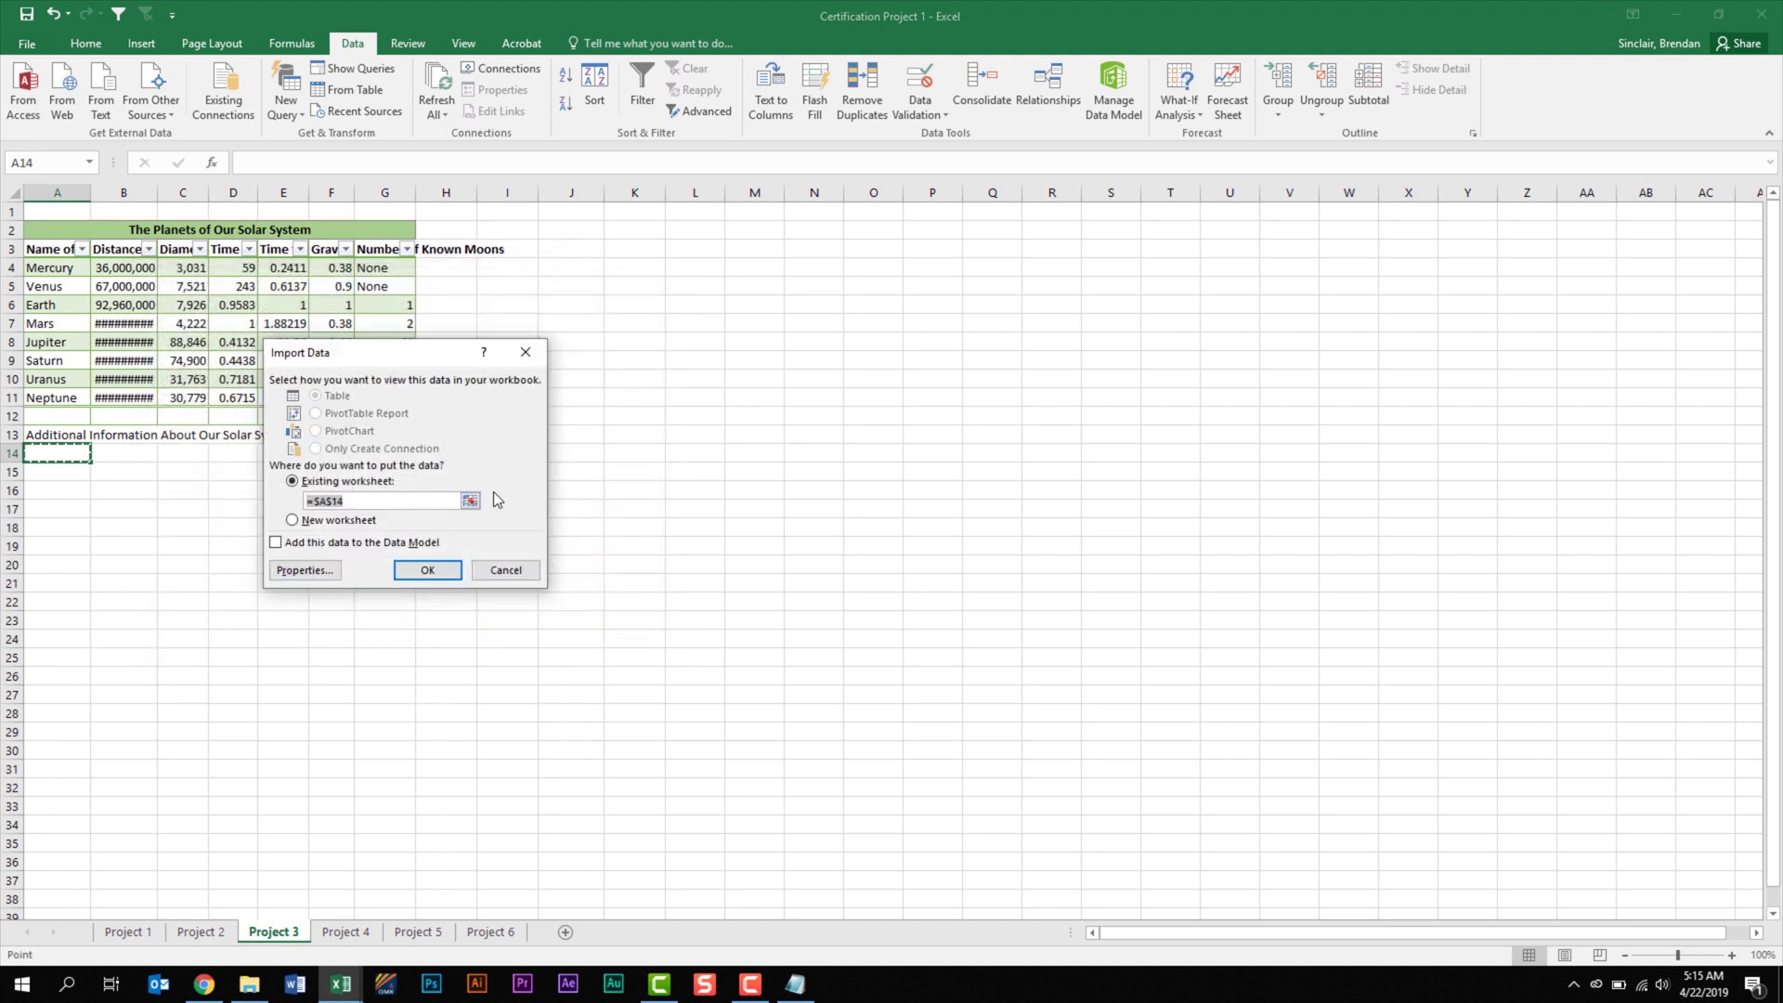
click(428, 570)
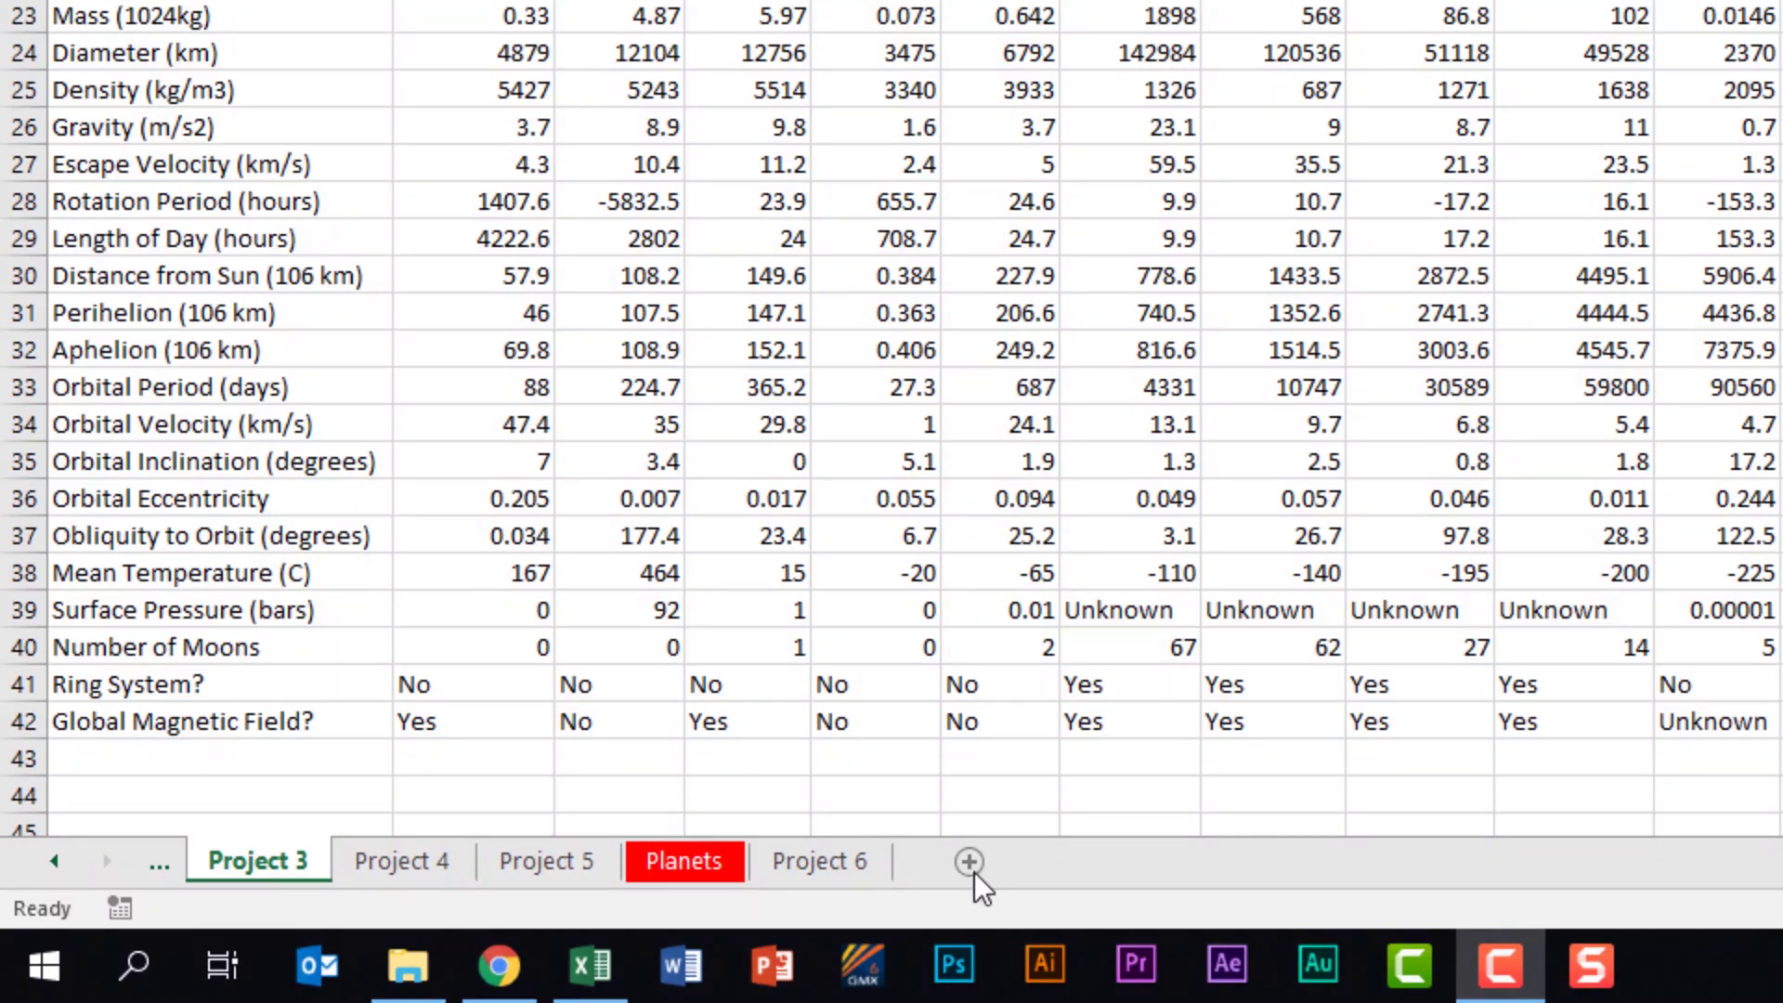
click(974, 864)
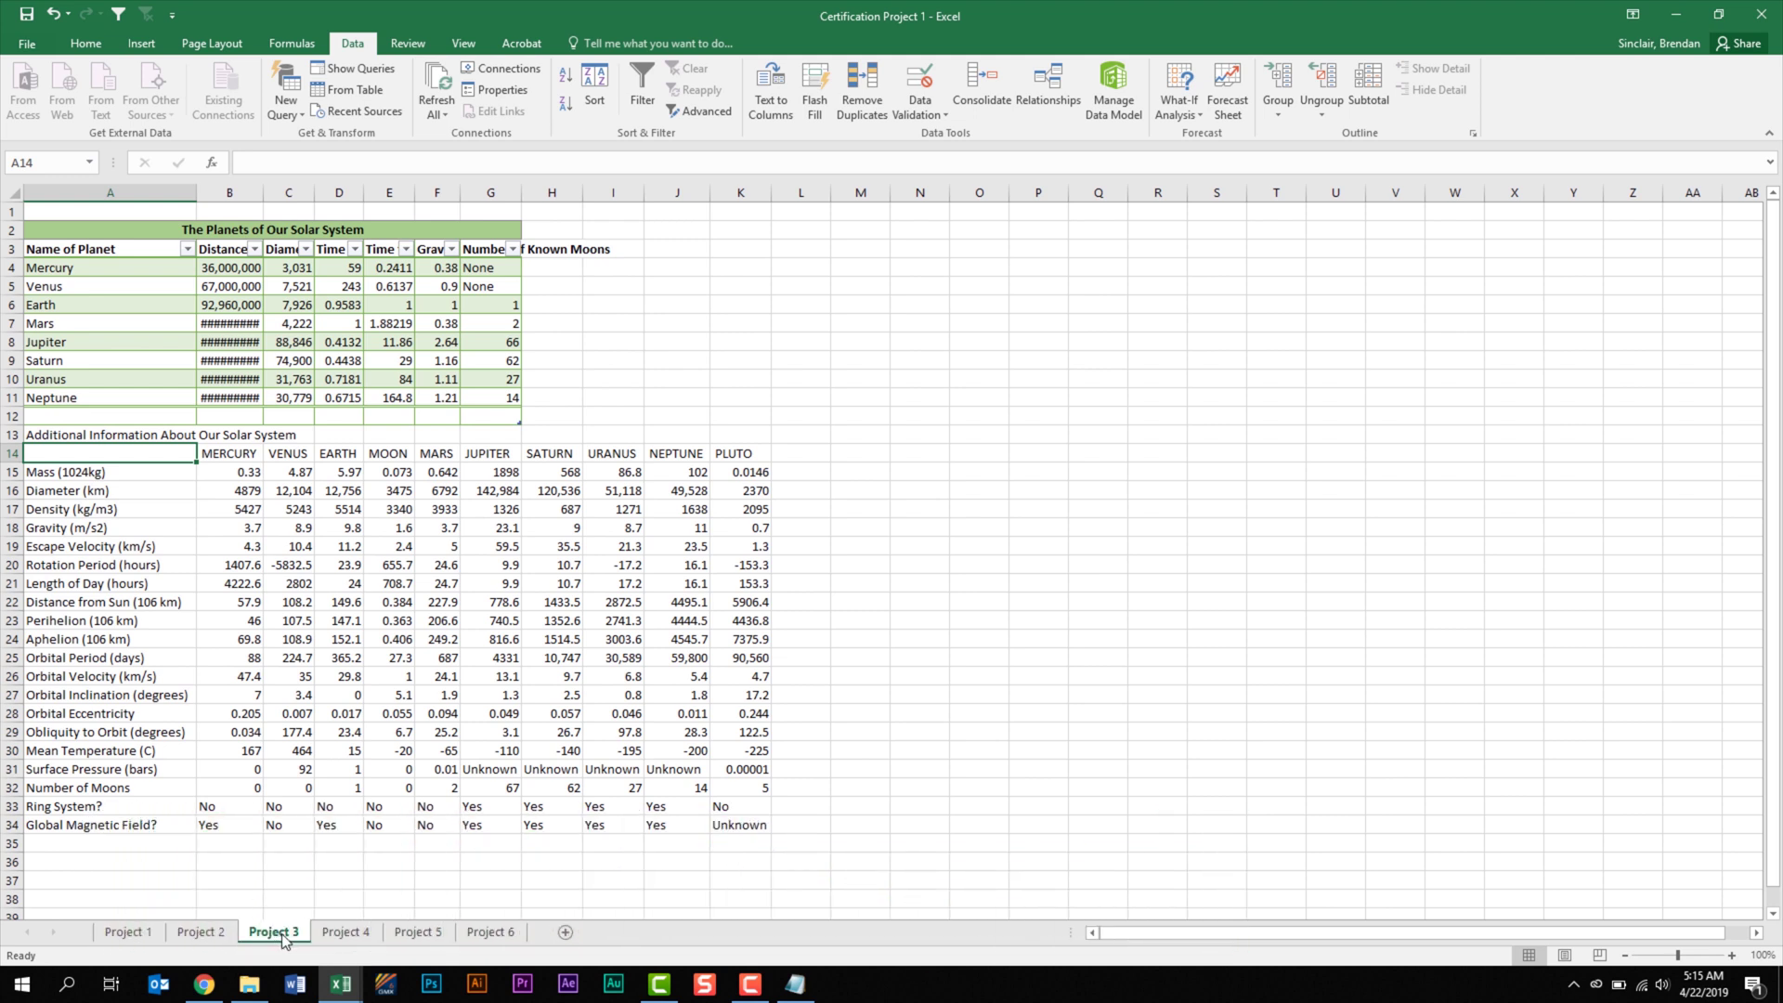
- Copy the Project 3 sheet to the end of the Solution workbook via Move or Copy
right_click(282, 937)
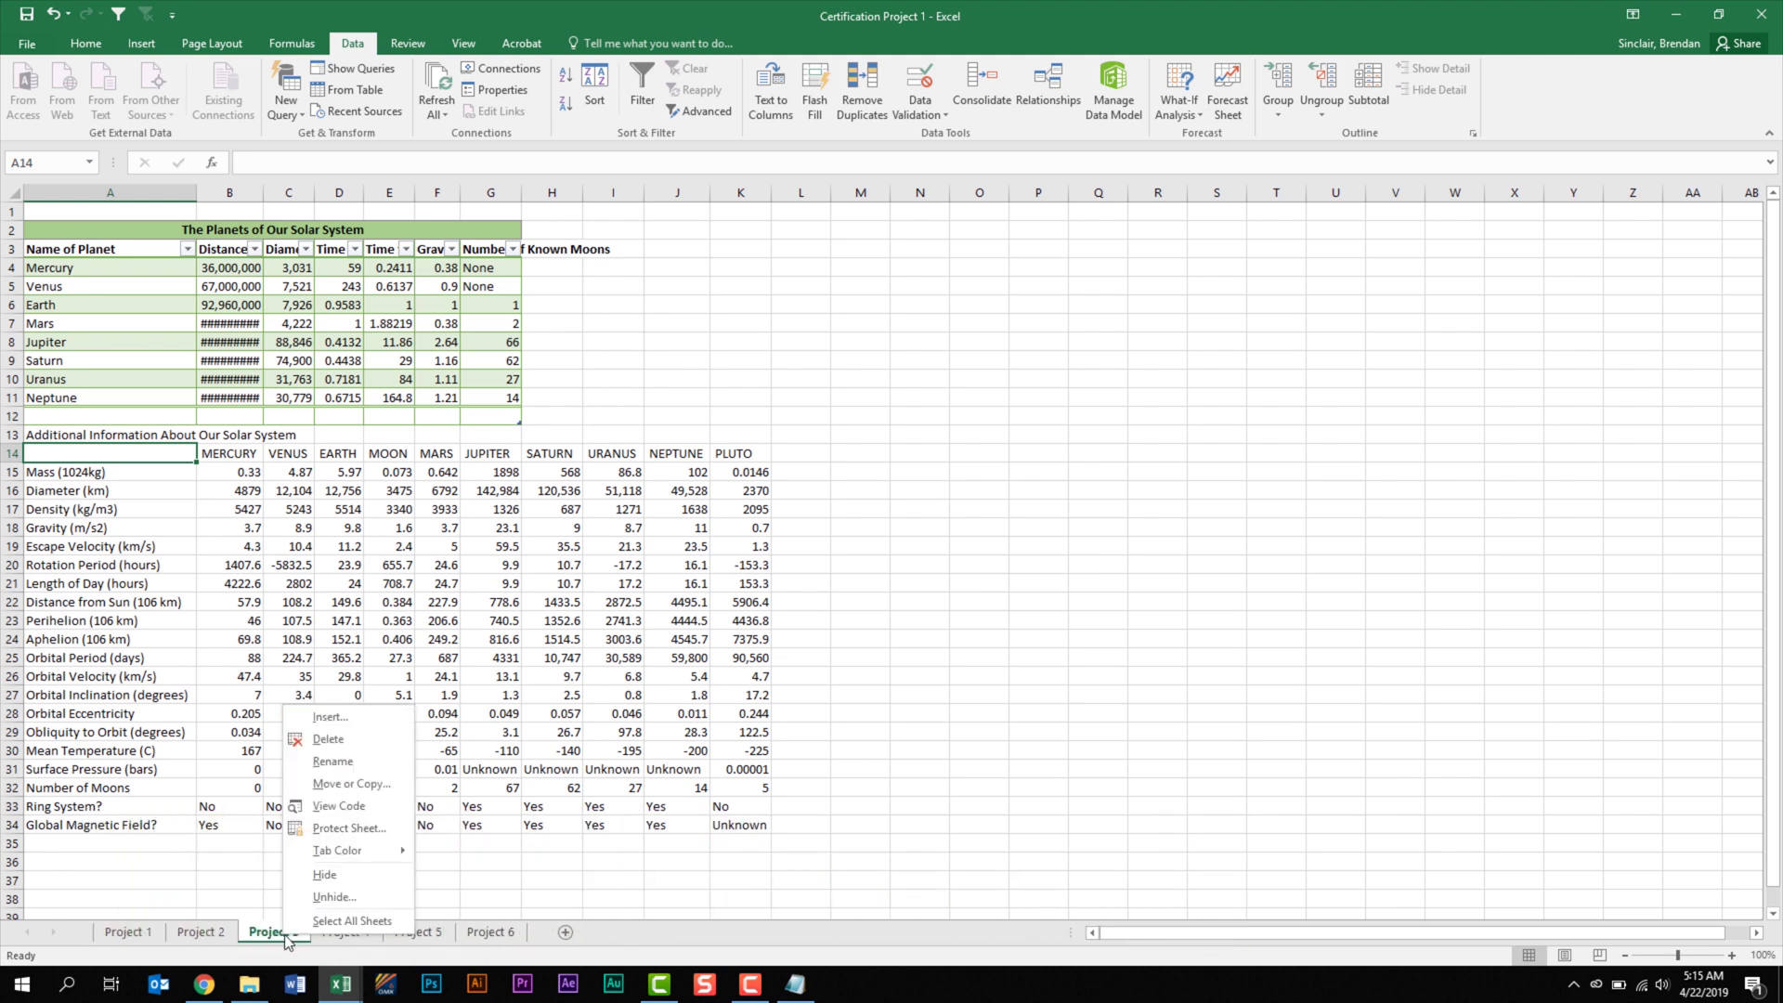
click(397, 784)
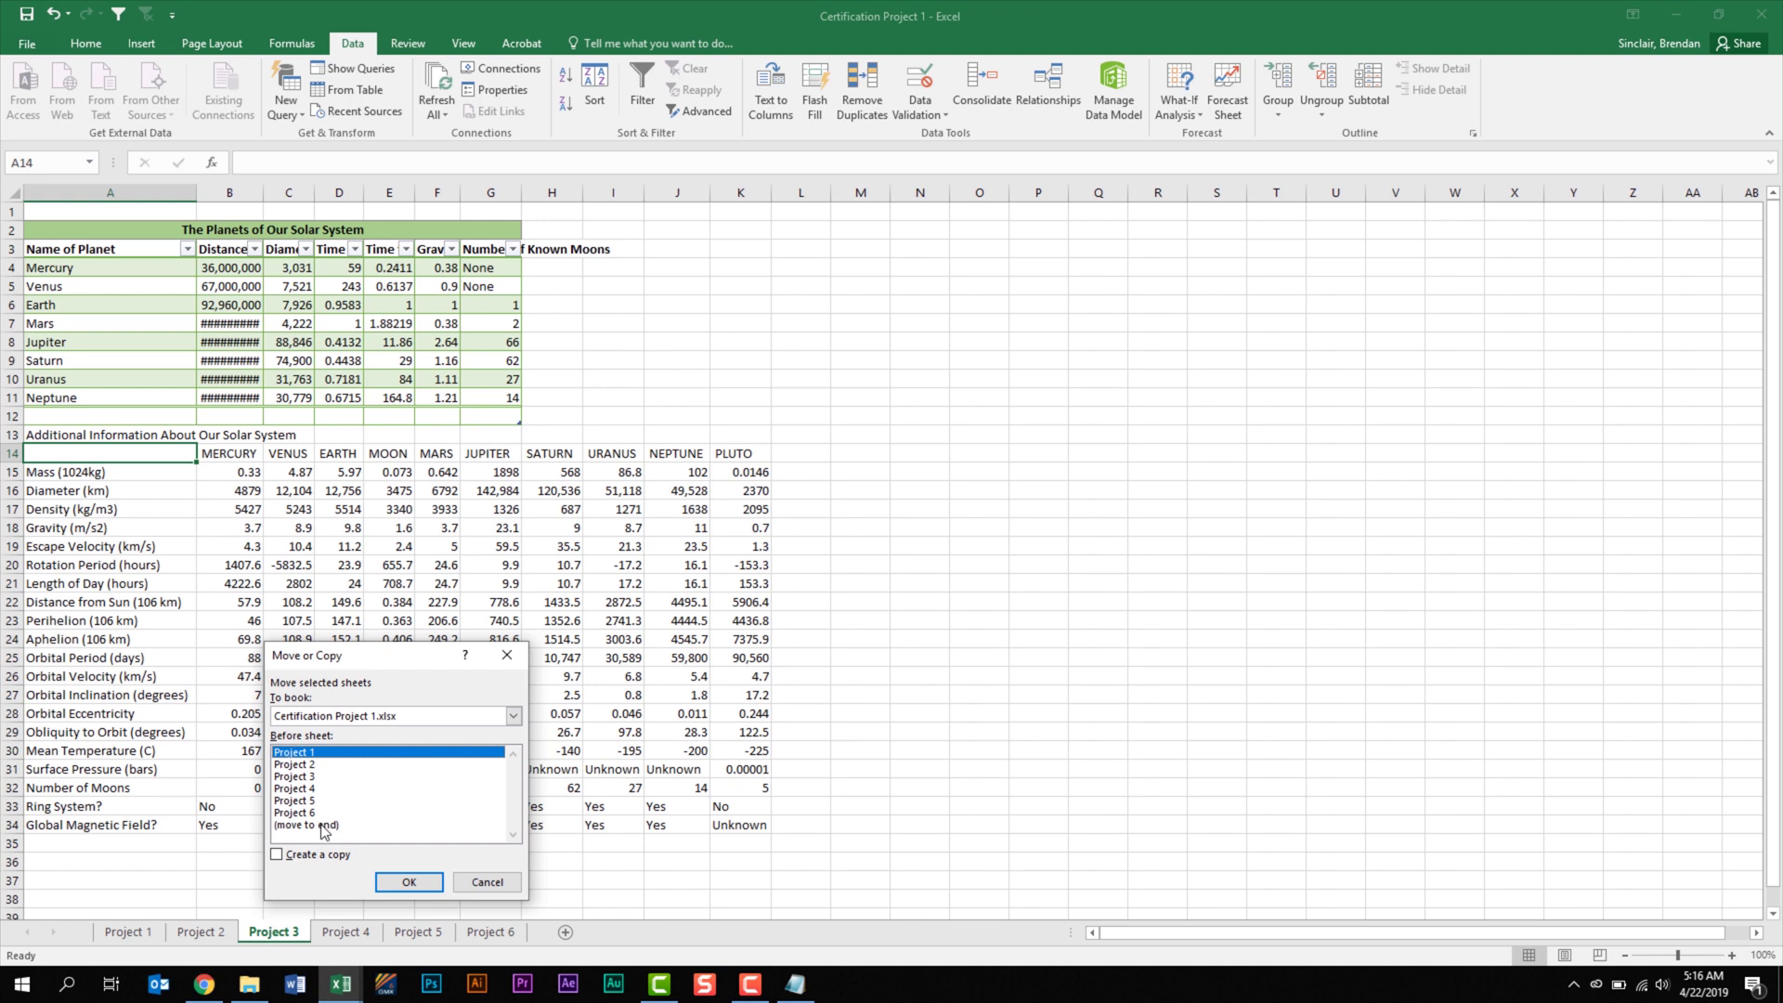
click(379, 718)
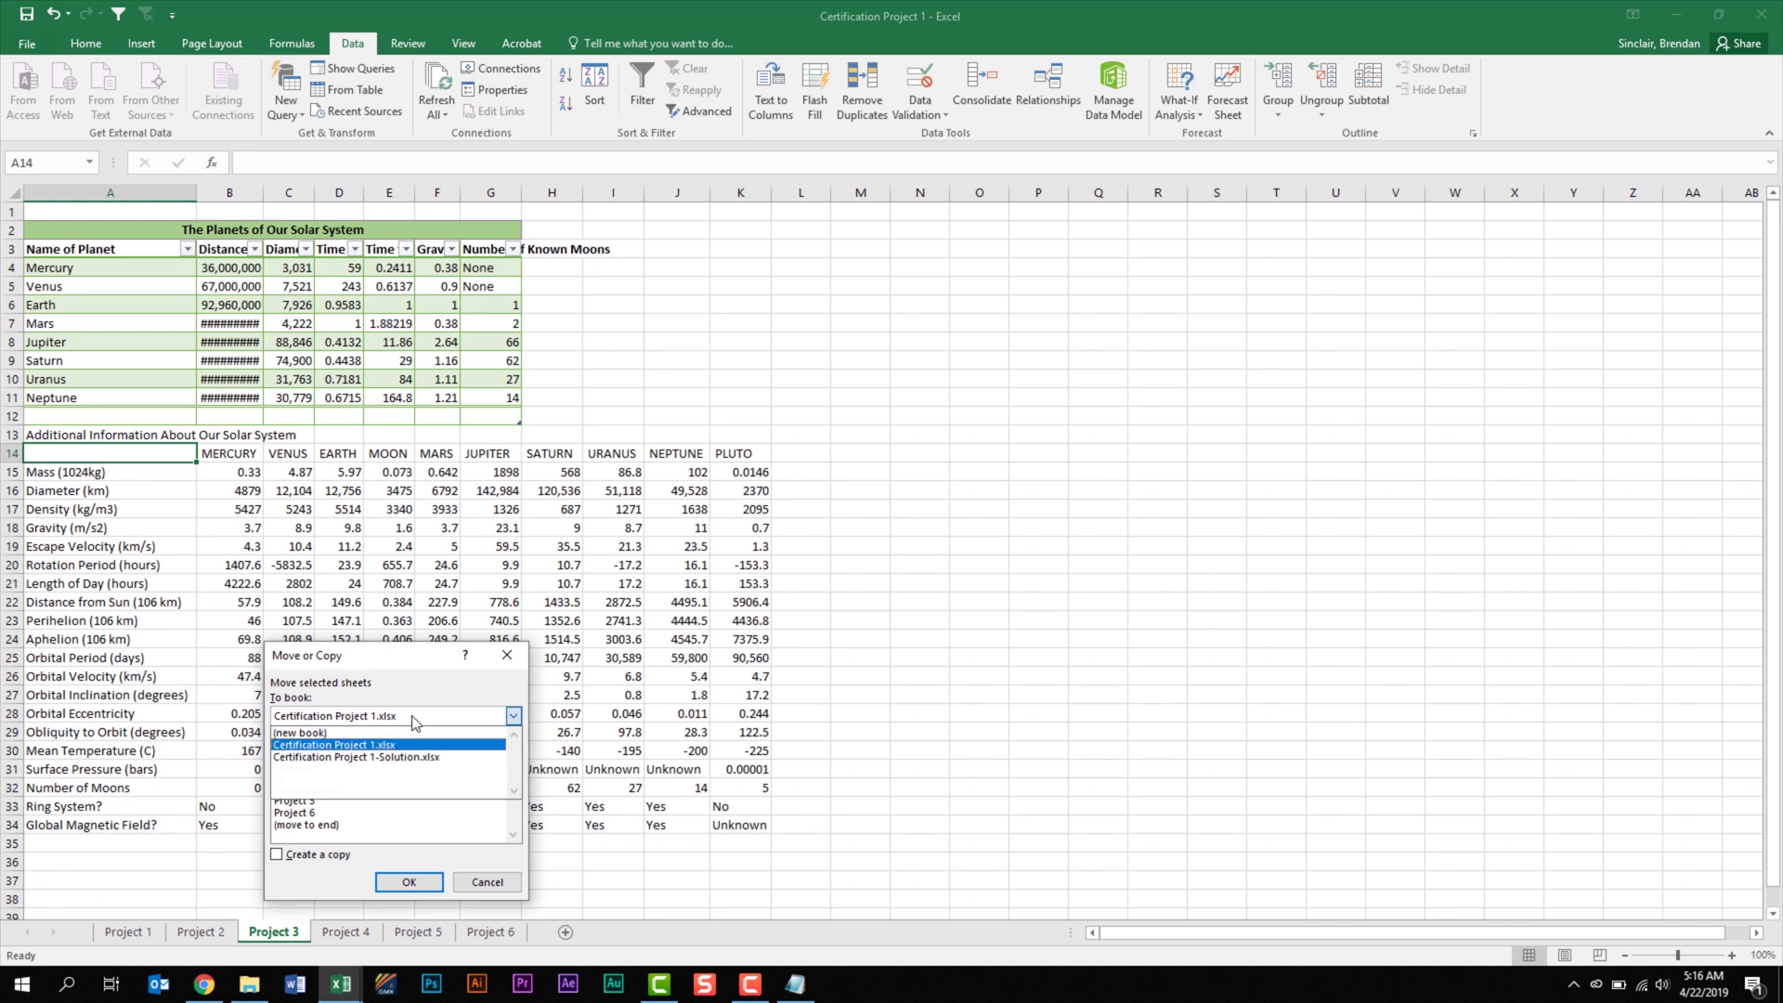
click(443, 759)
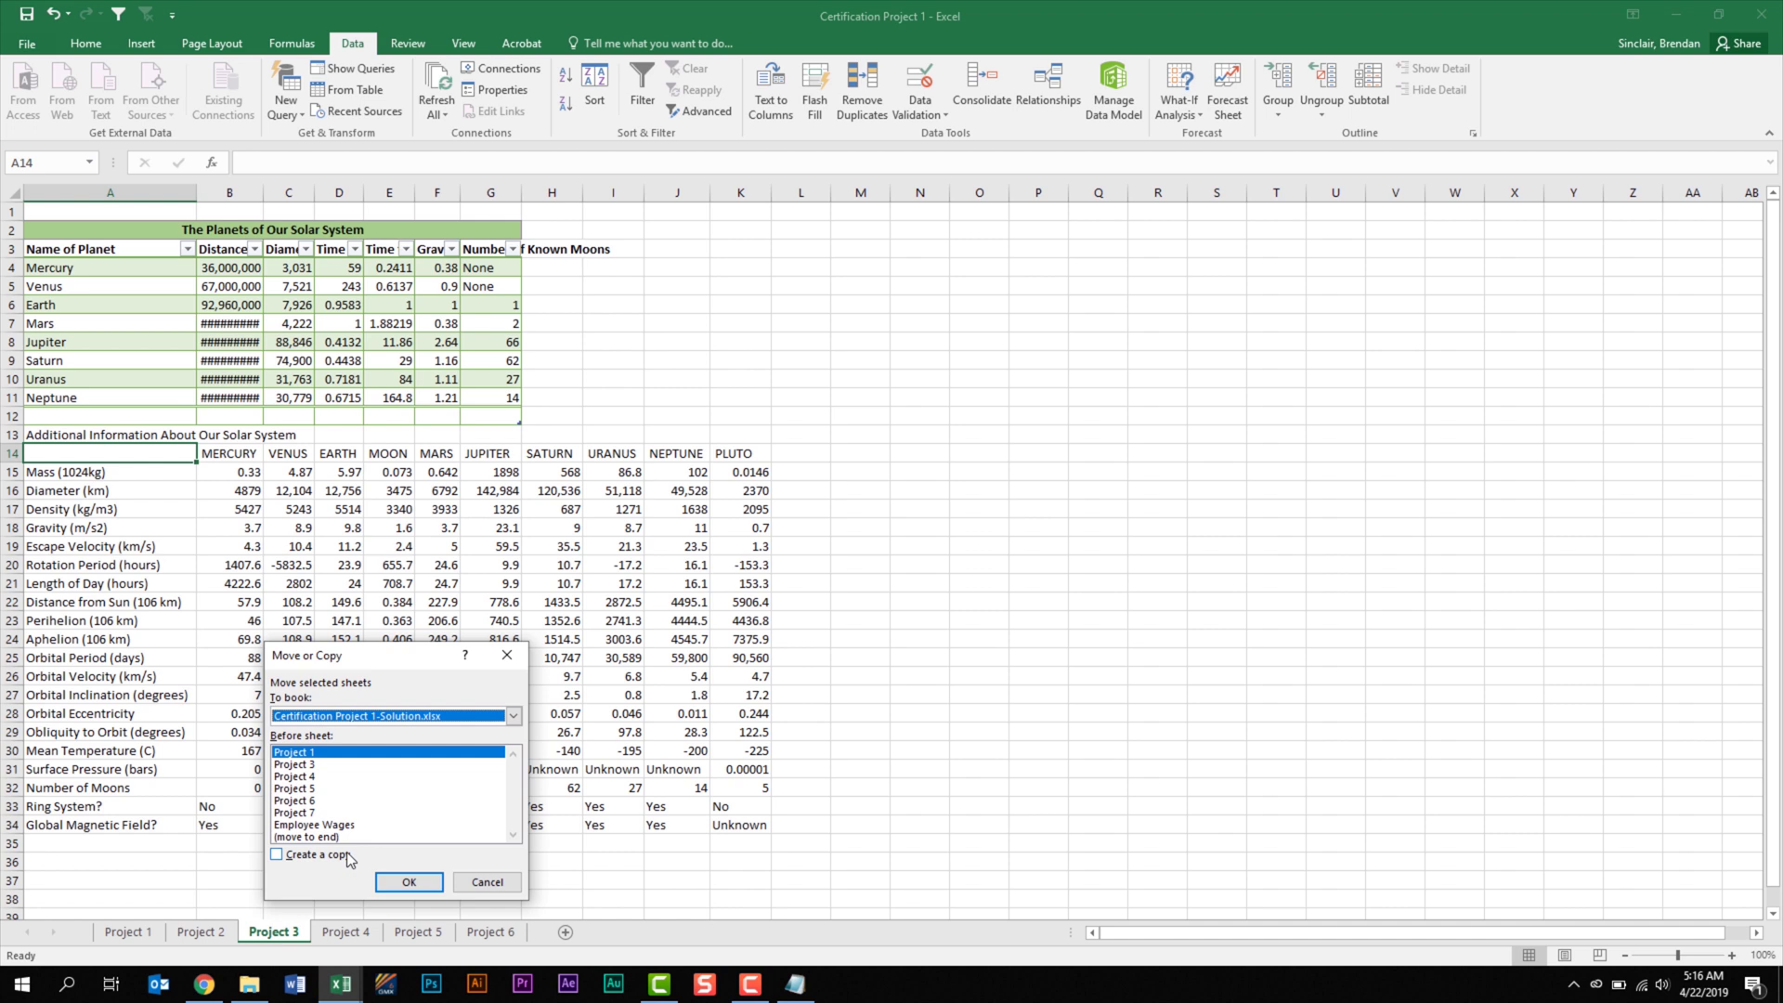
click(458, 716)
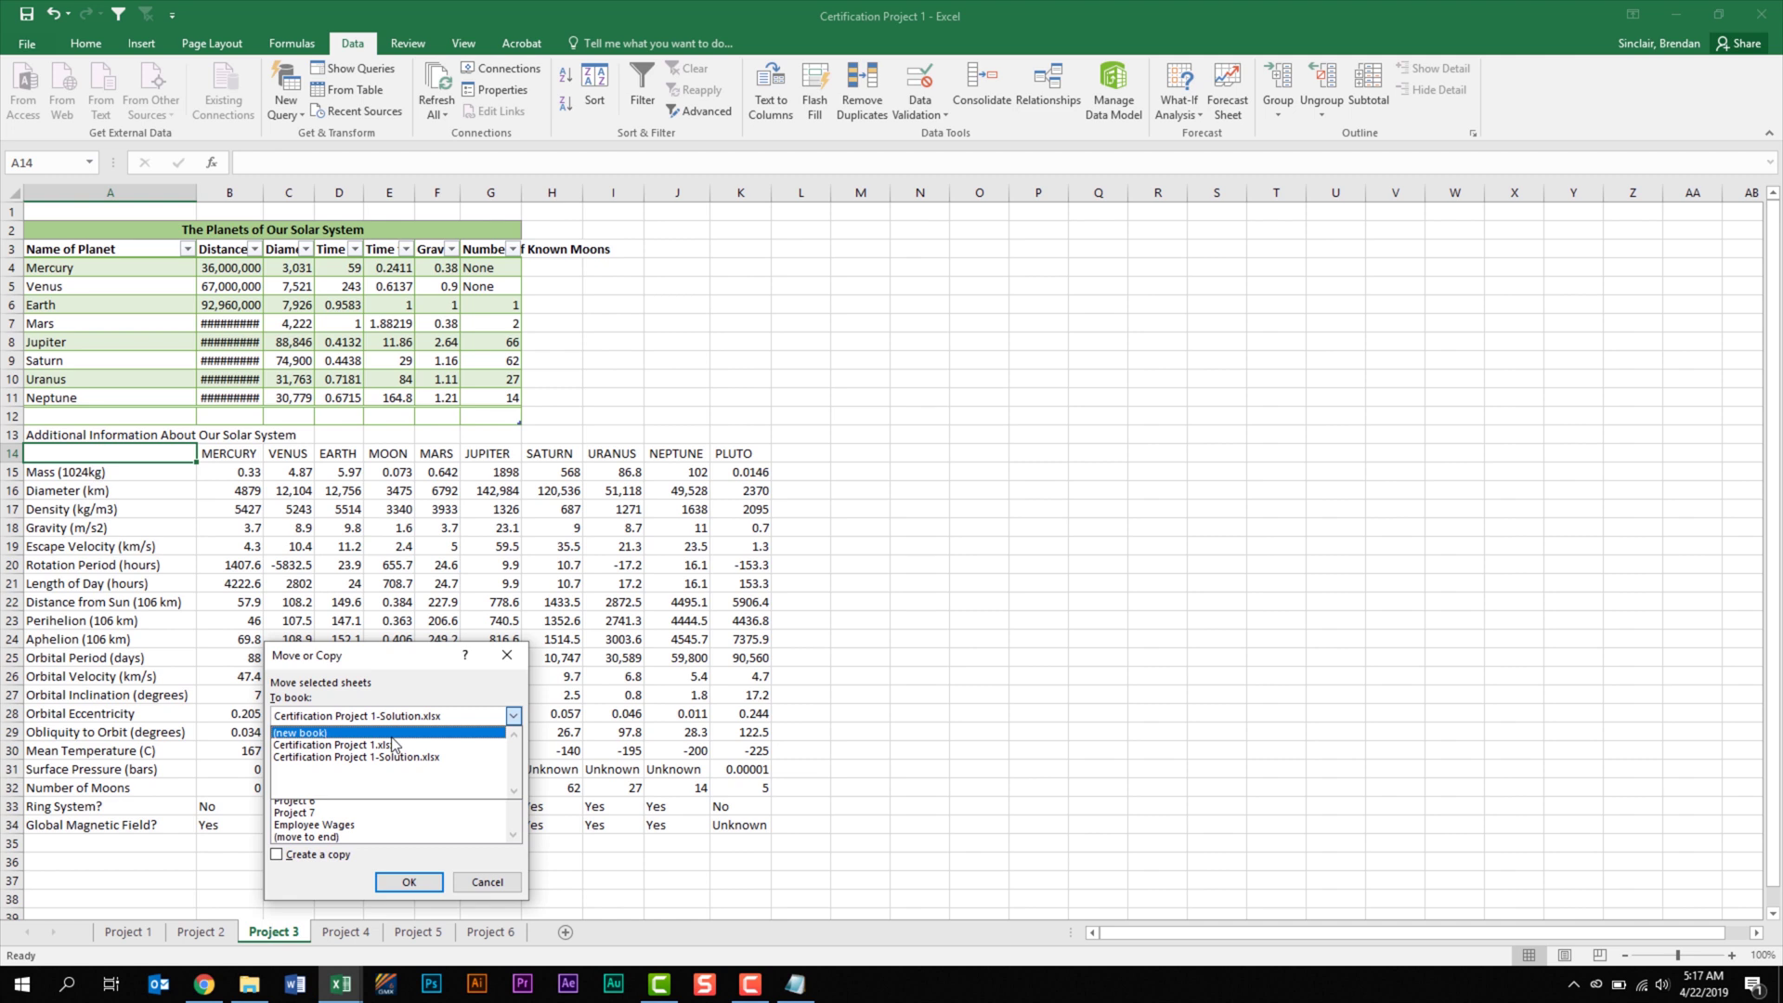
click(394, 757)
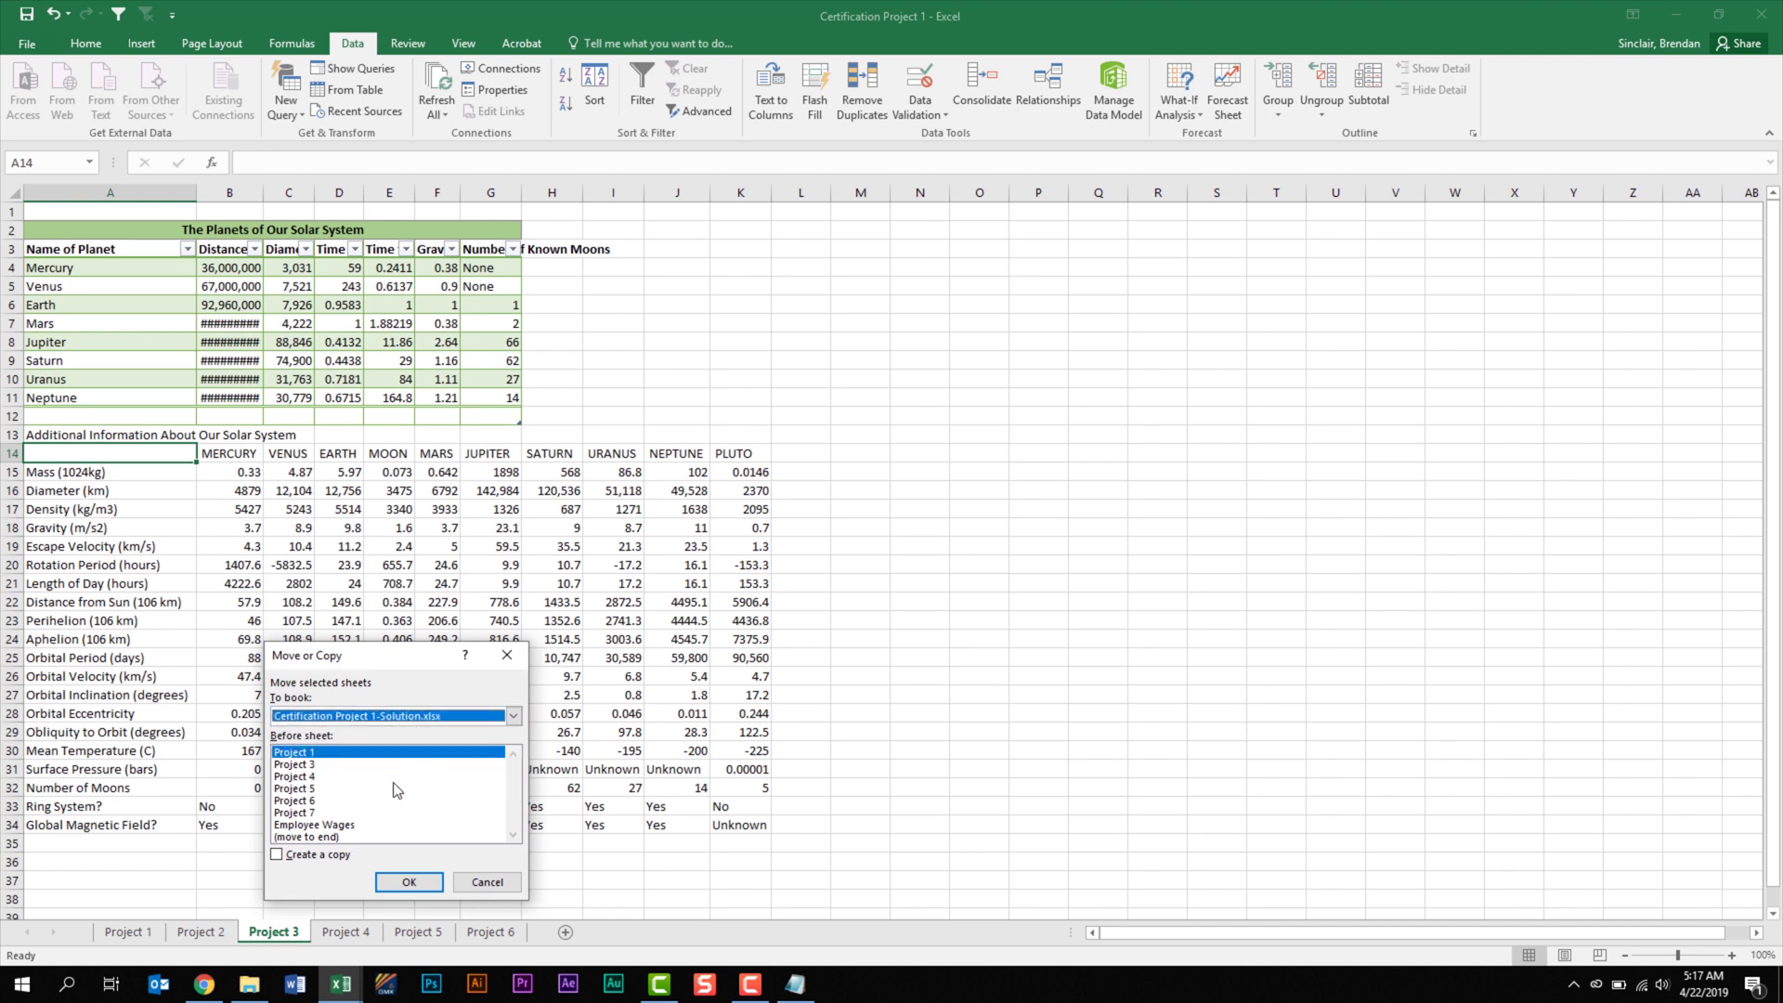
click(318, 837)
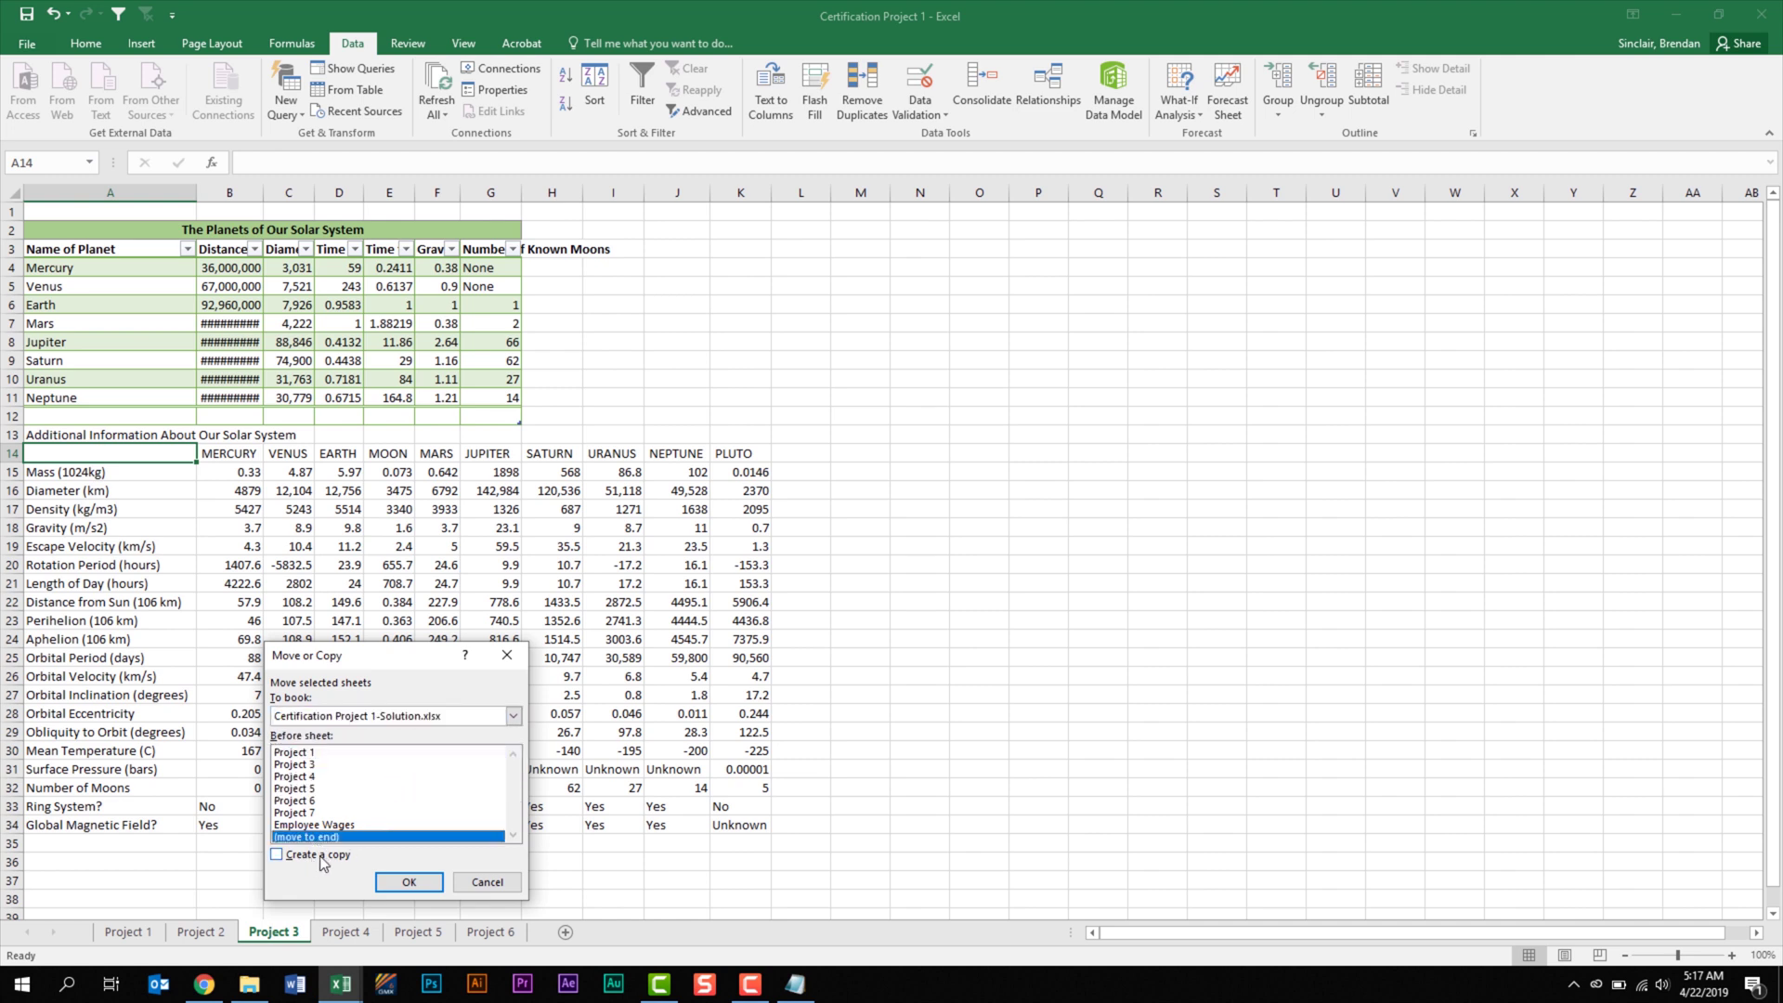
click(408, 881)
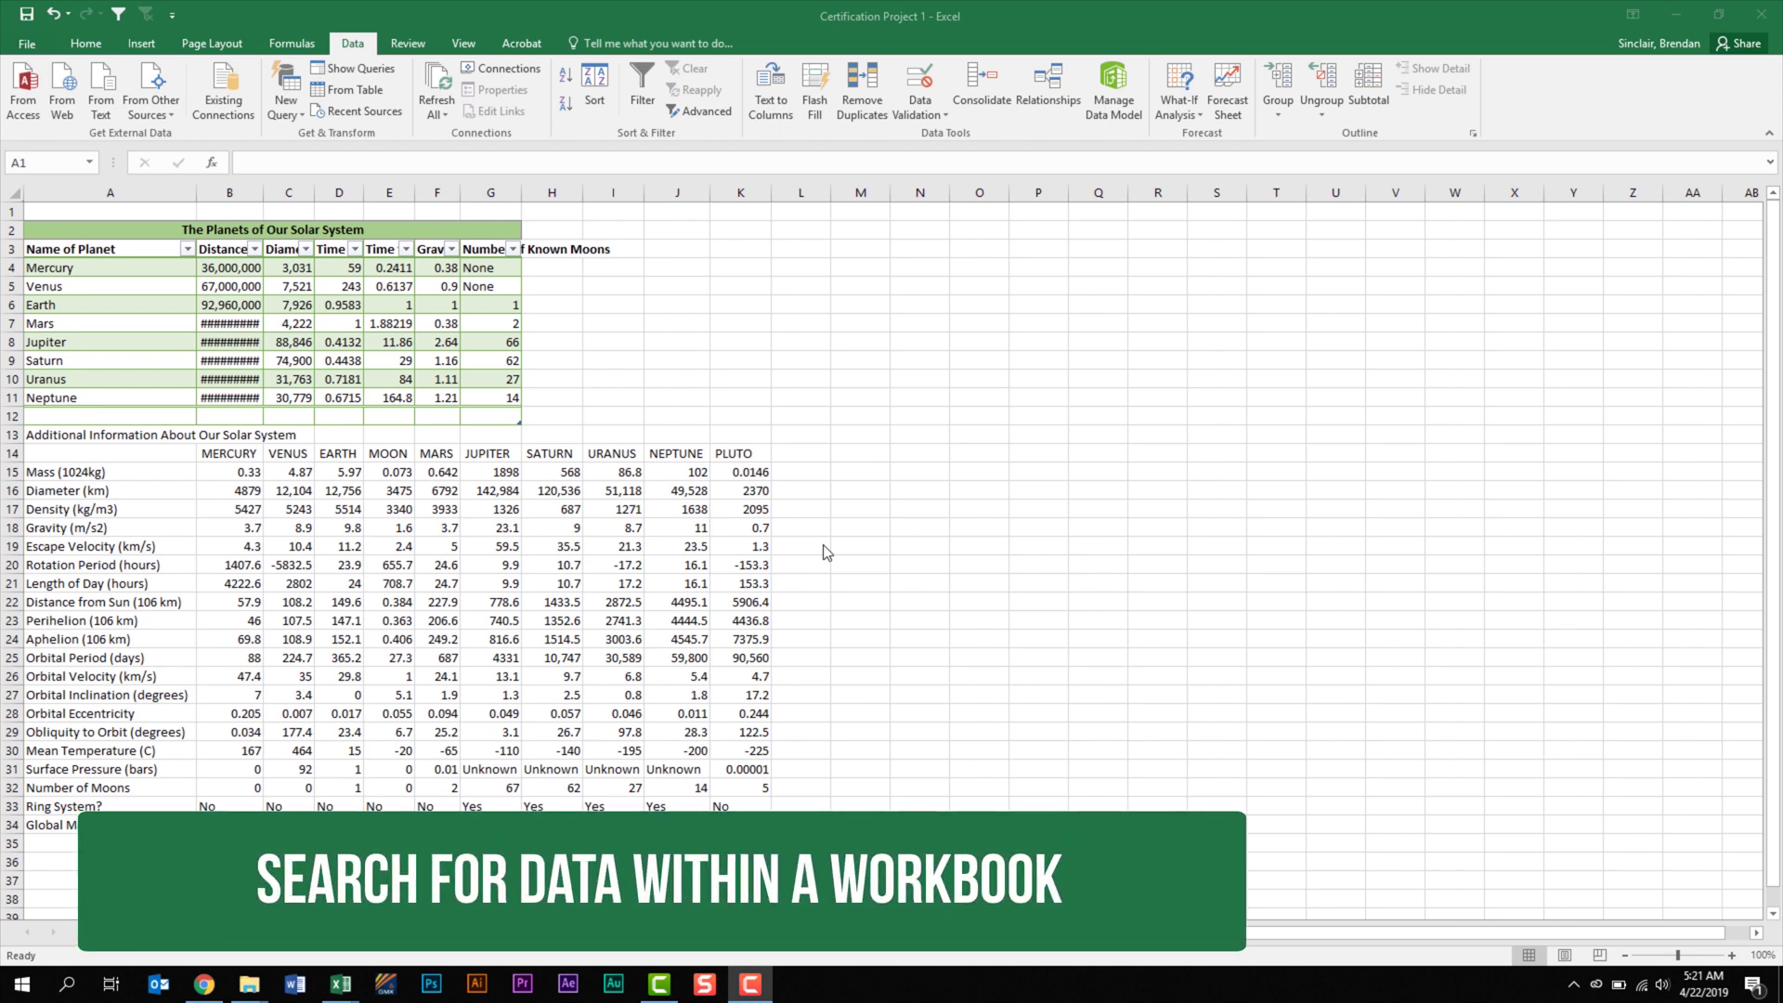
click(86, 44)
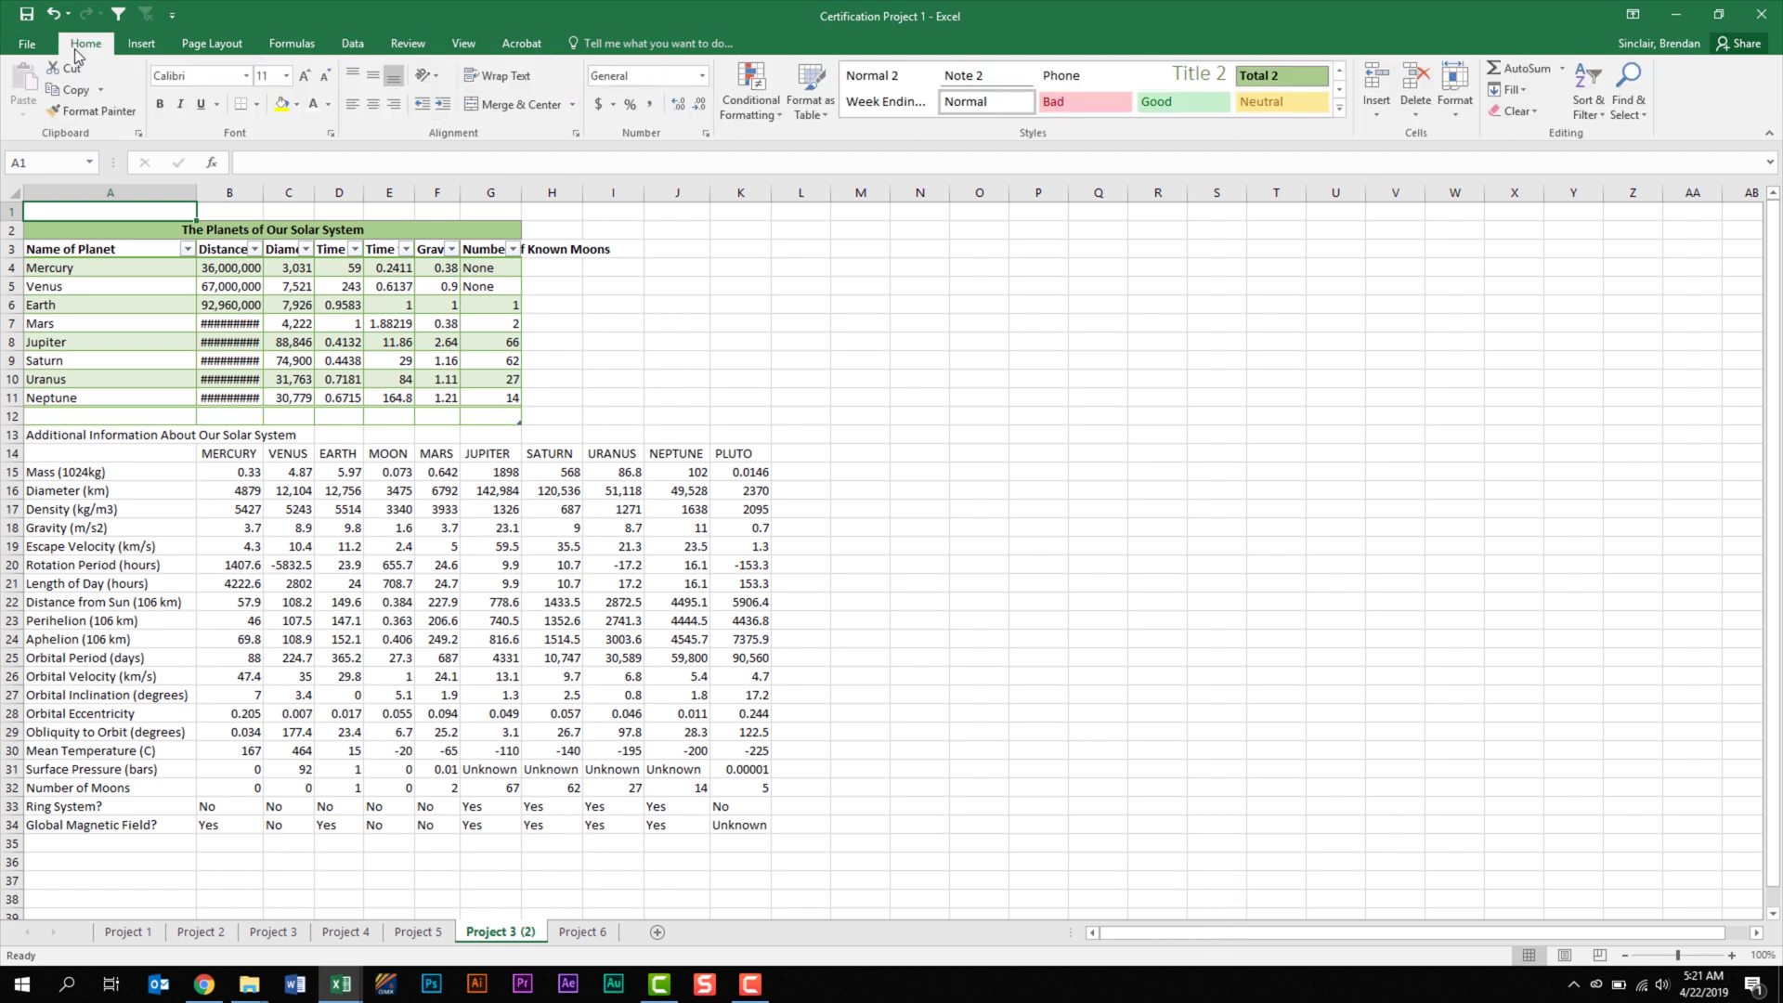
click(1630, 91)
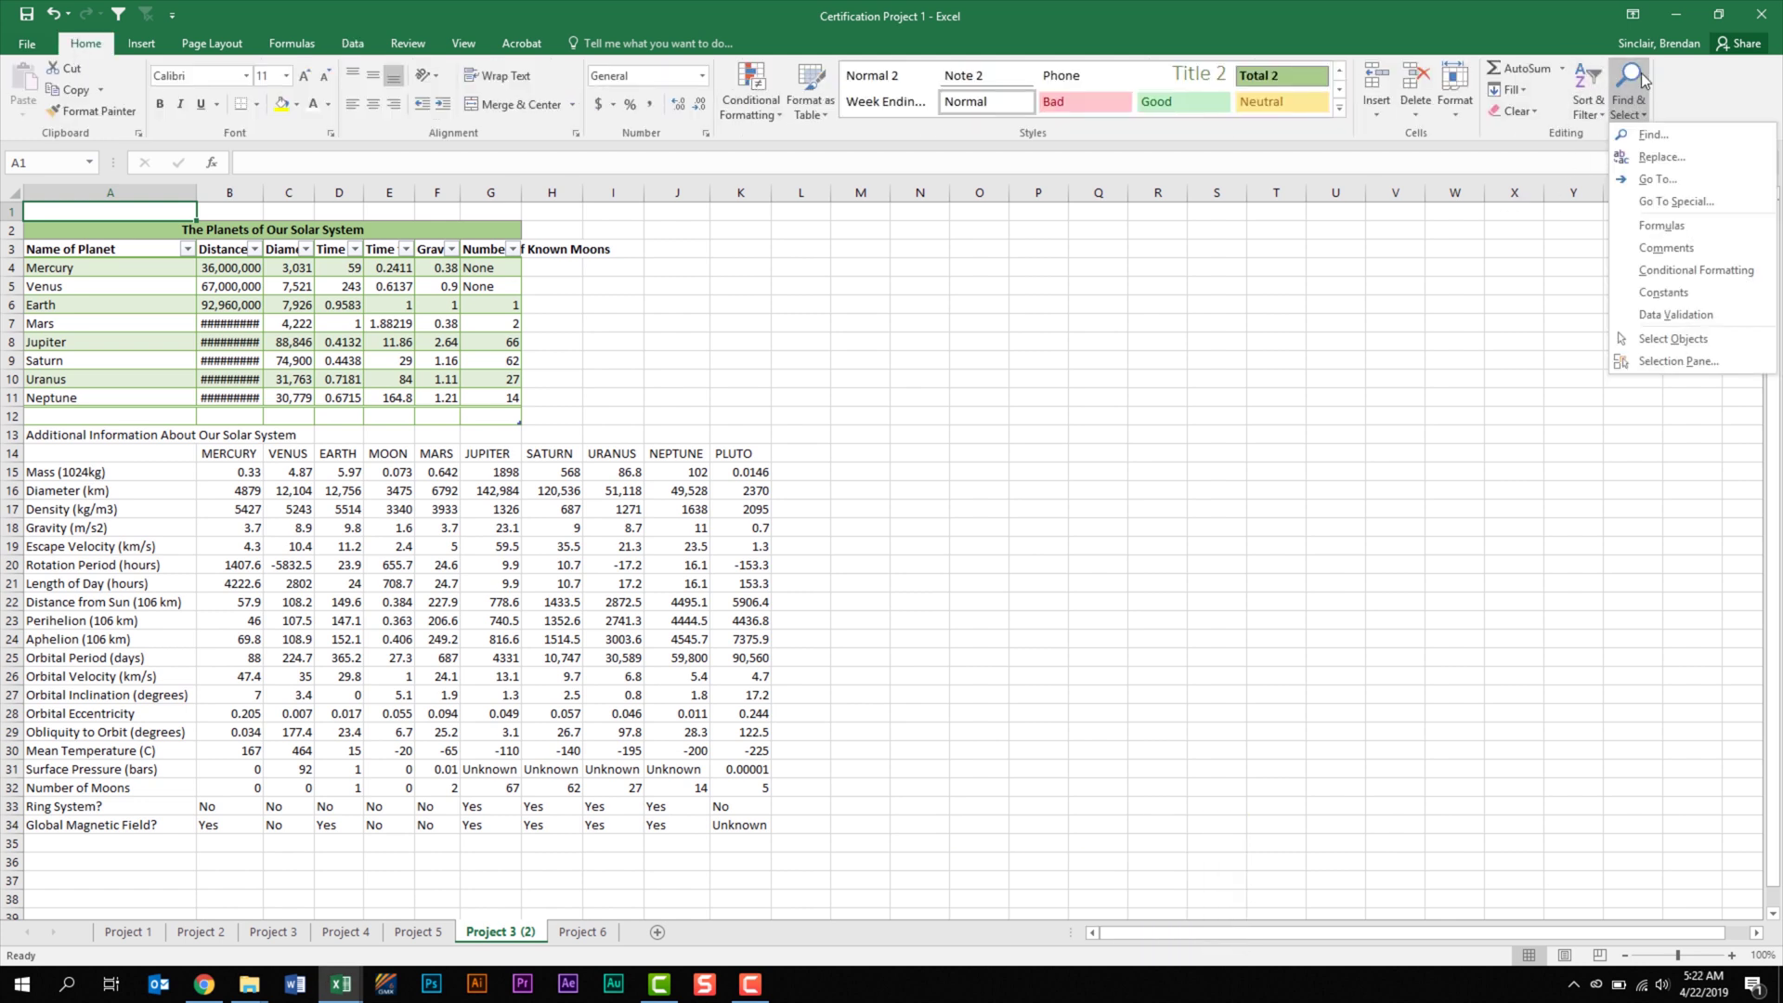
click(1658, 137)
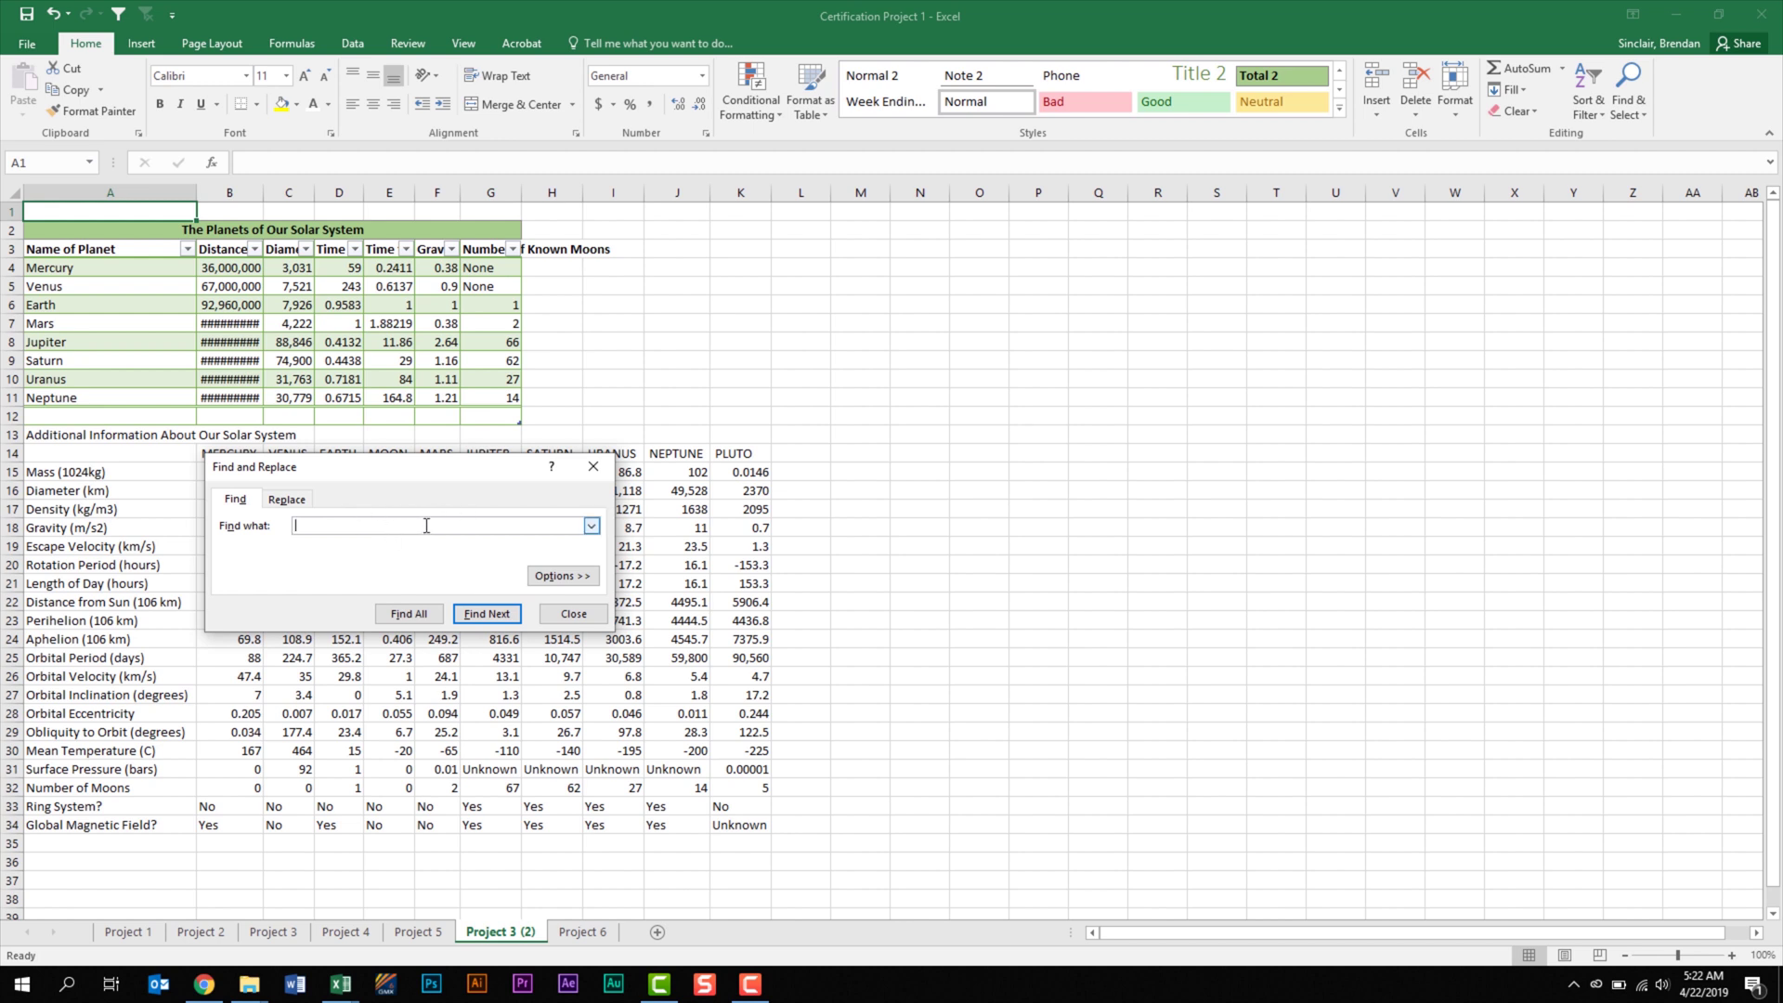
click(563, 574)
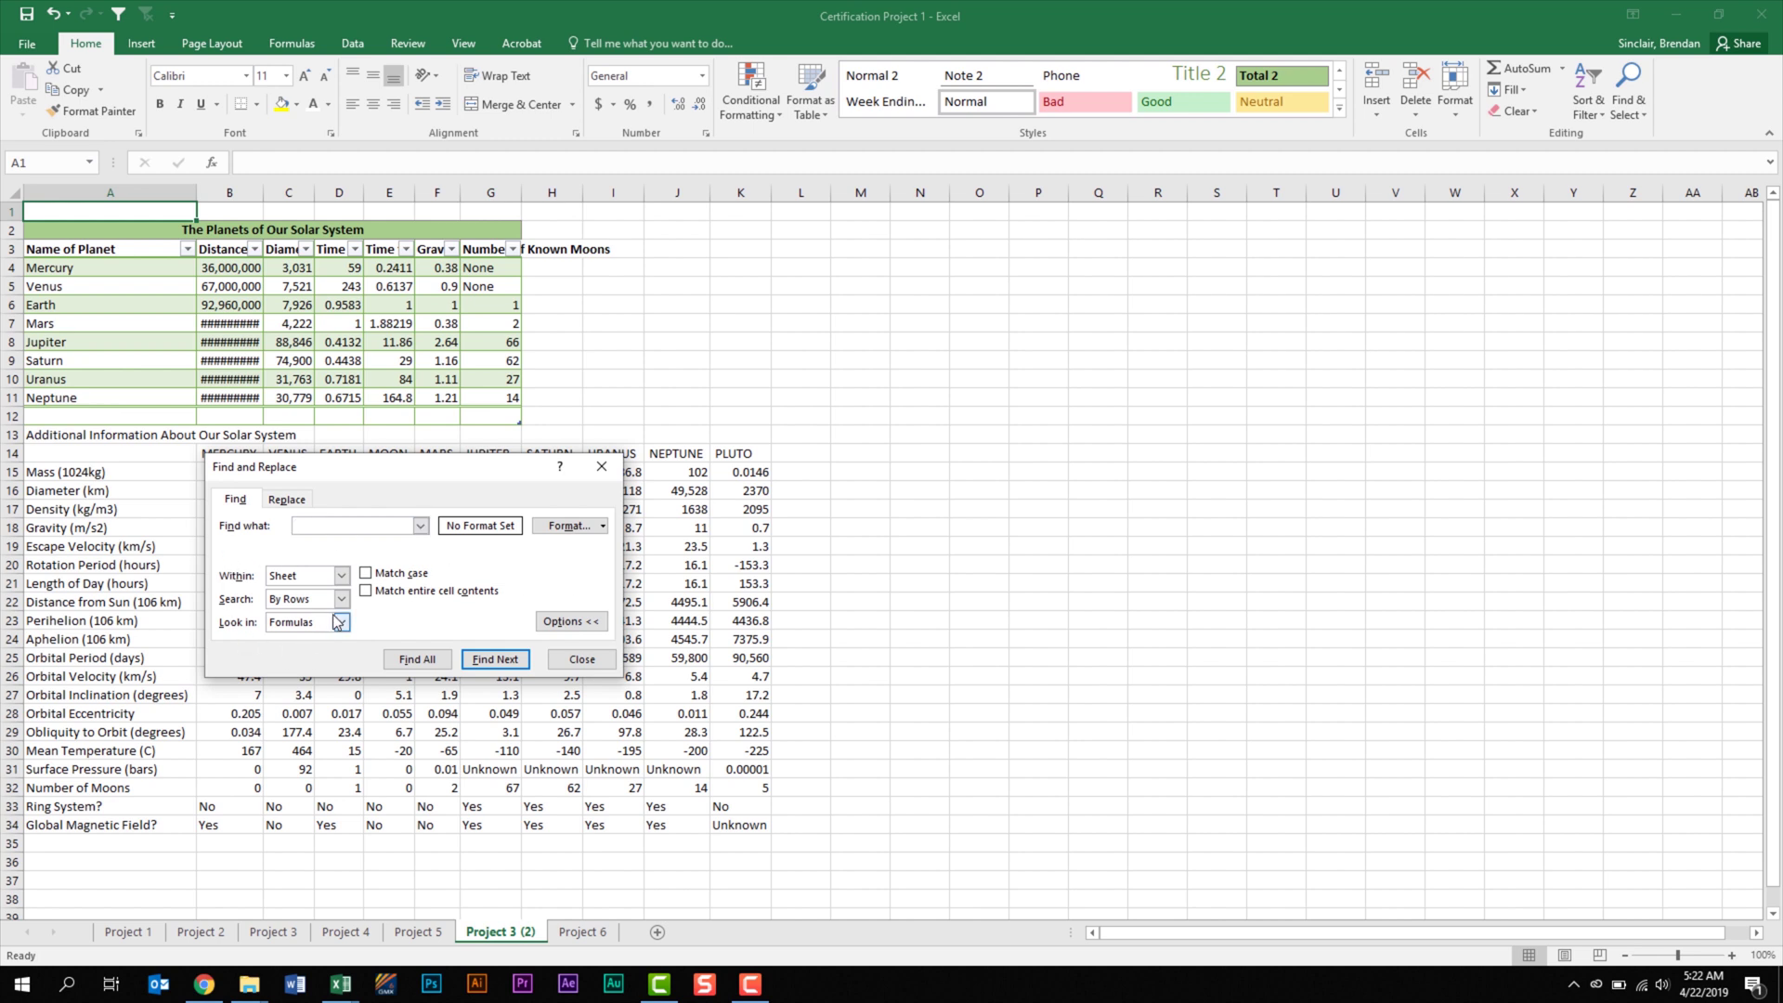
click(341, 575)
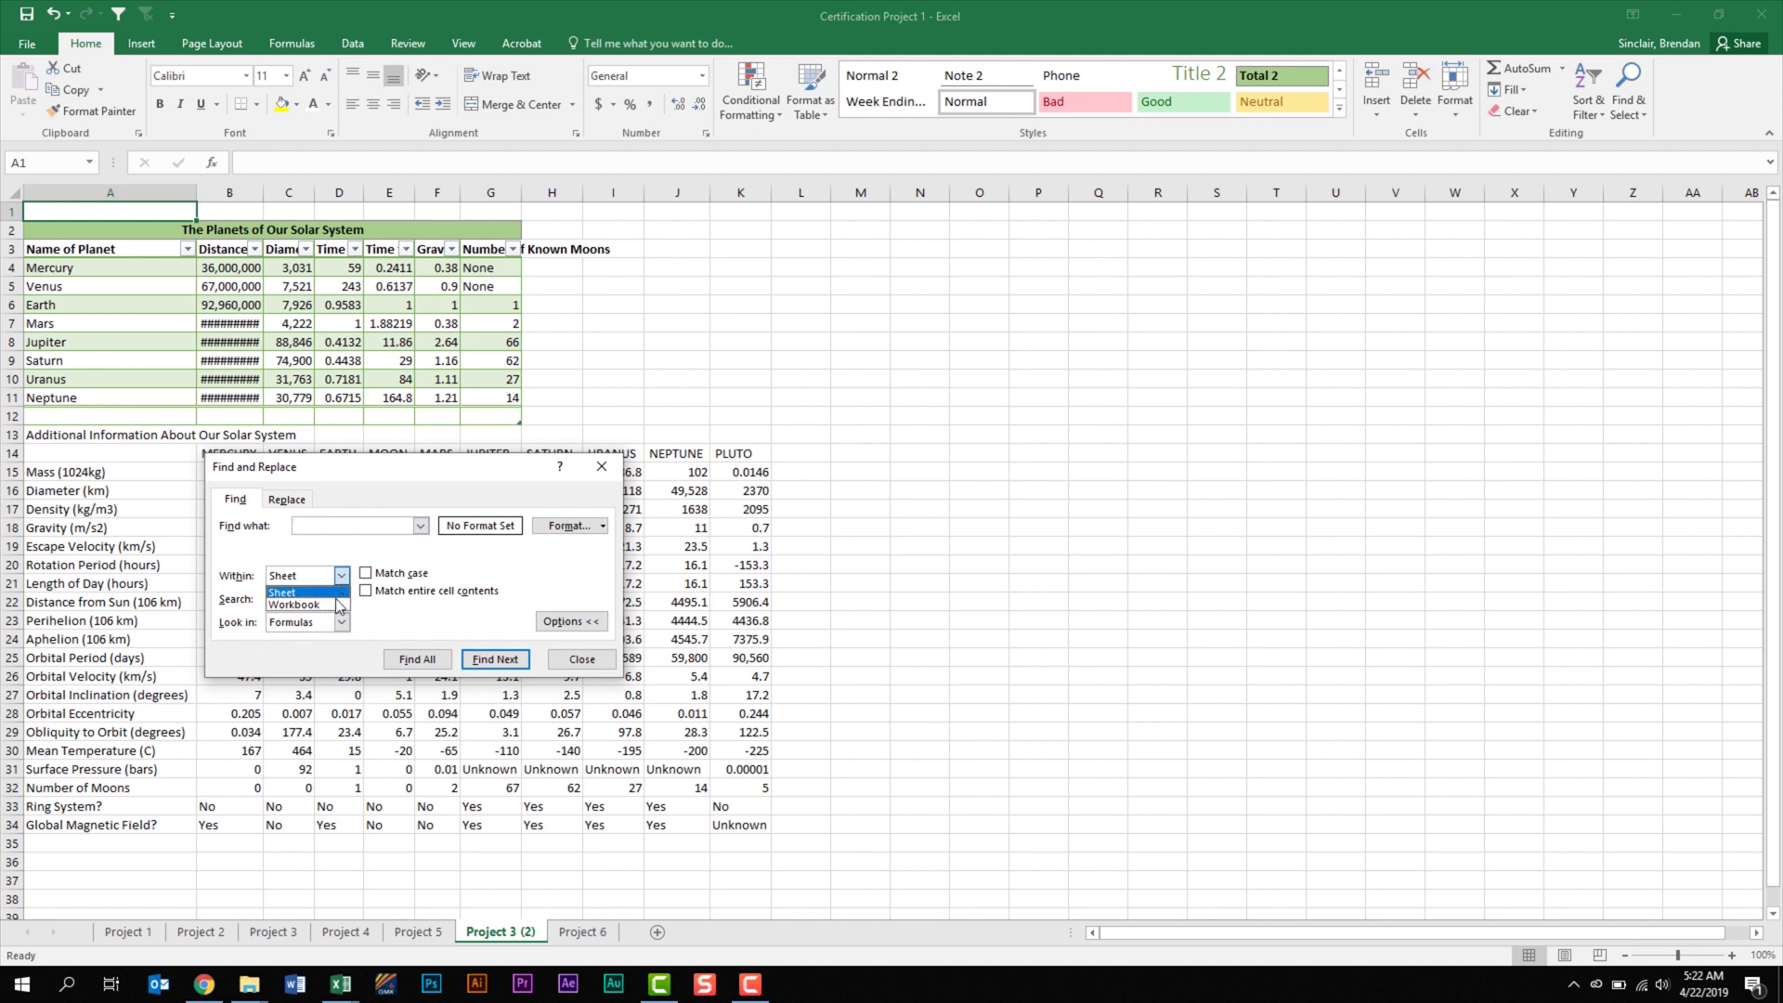
click(300, 603)
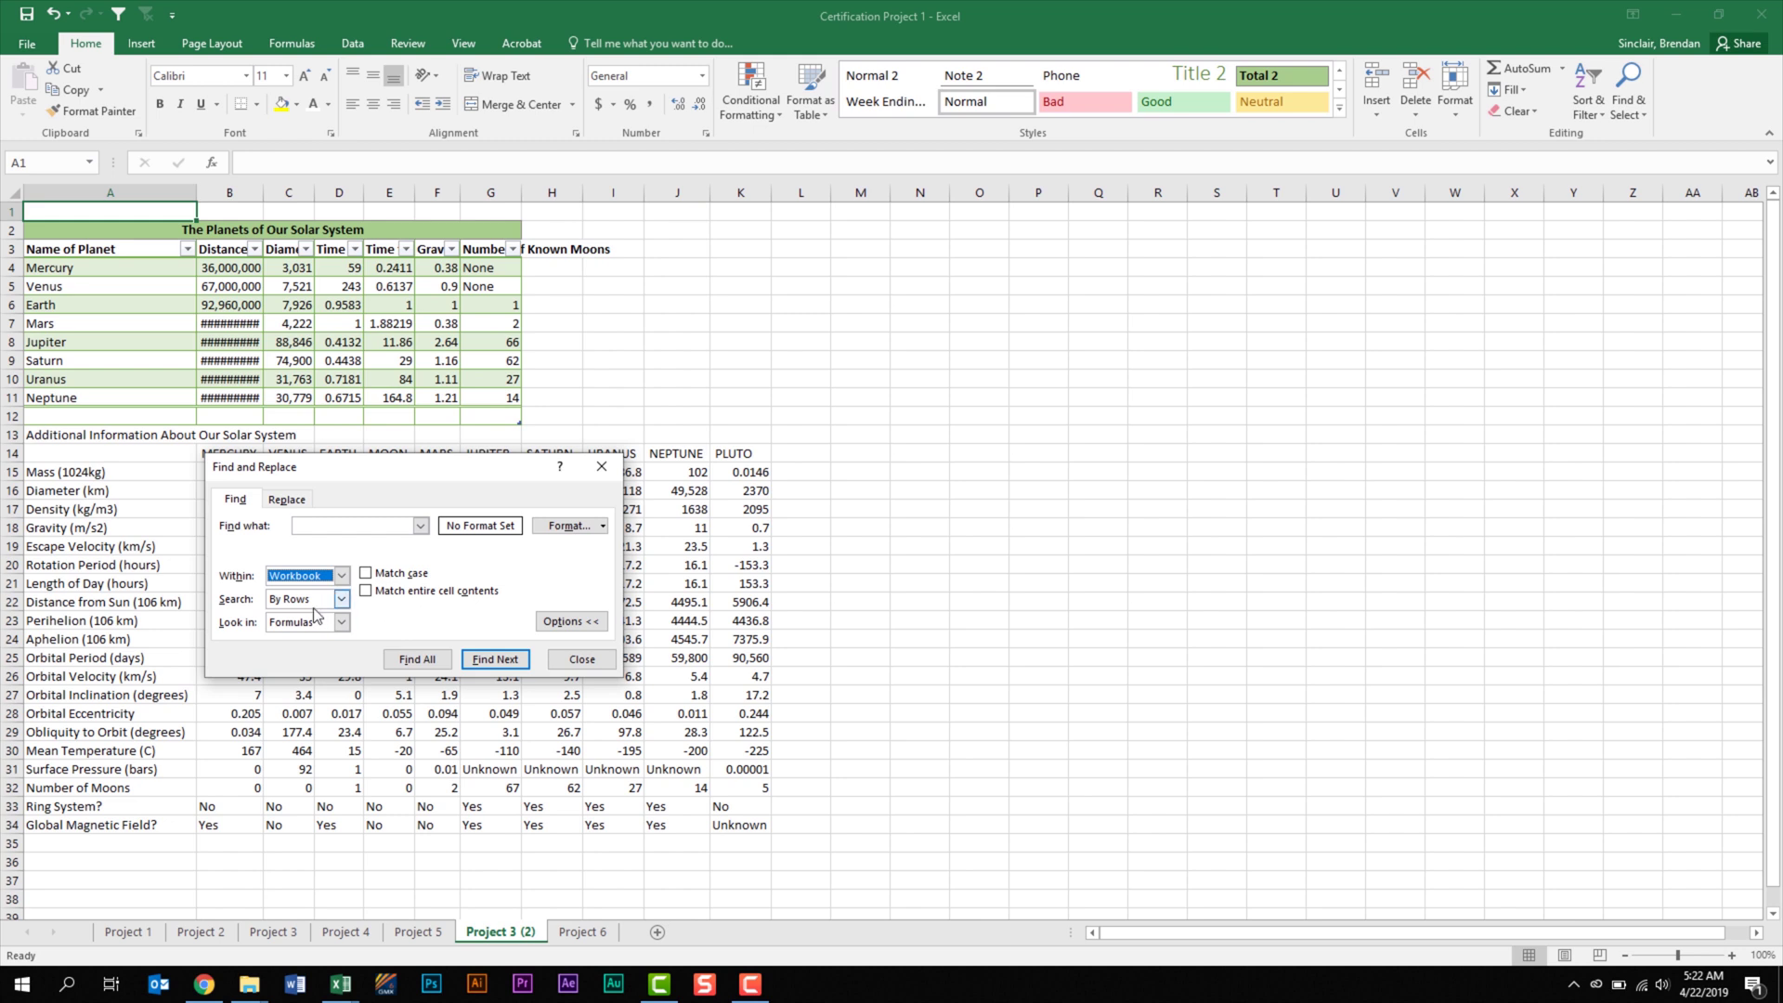
click(341, 600)
click(342, 621)
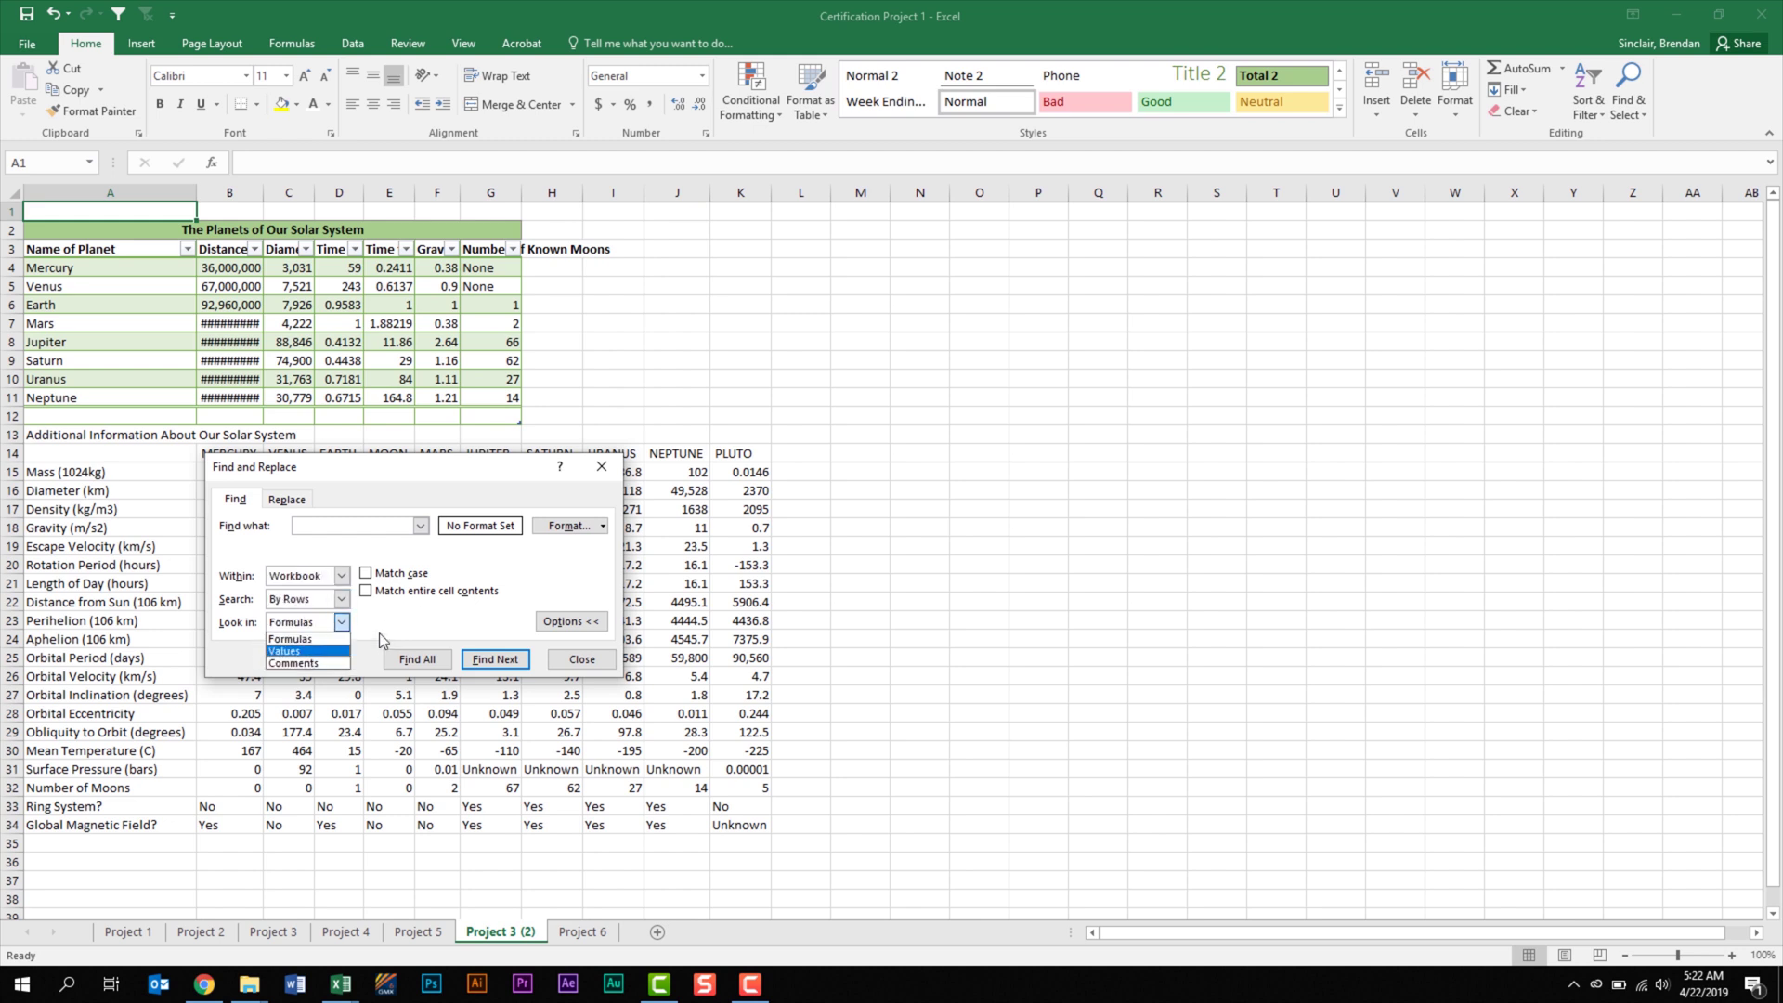
click(379, 632)
click(583, 659)
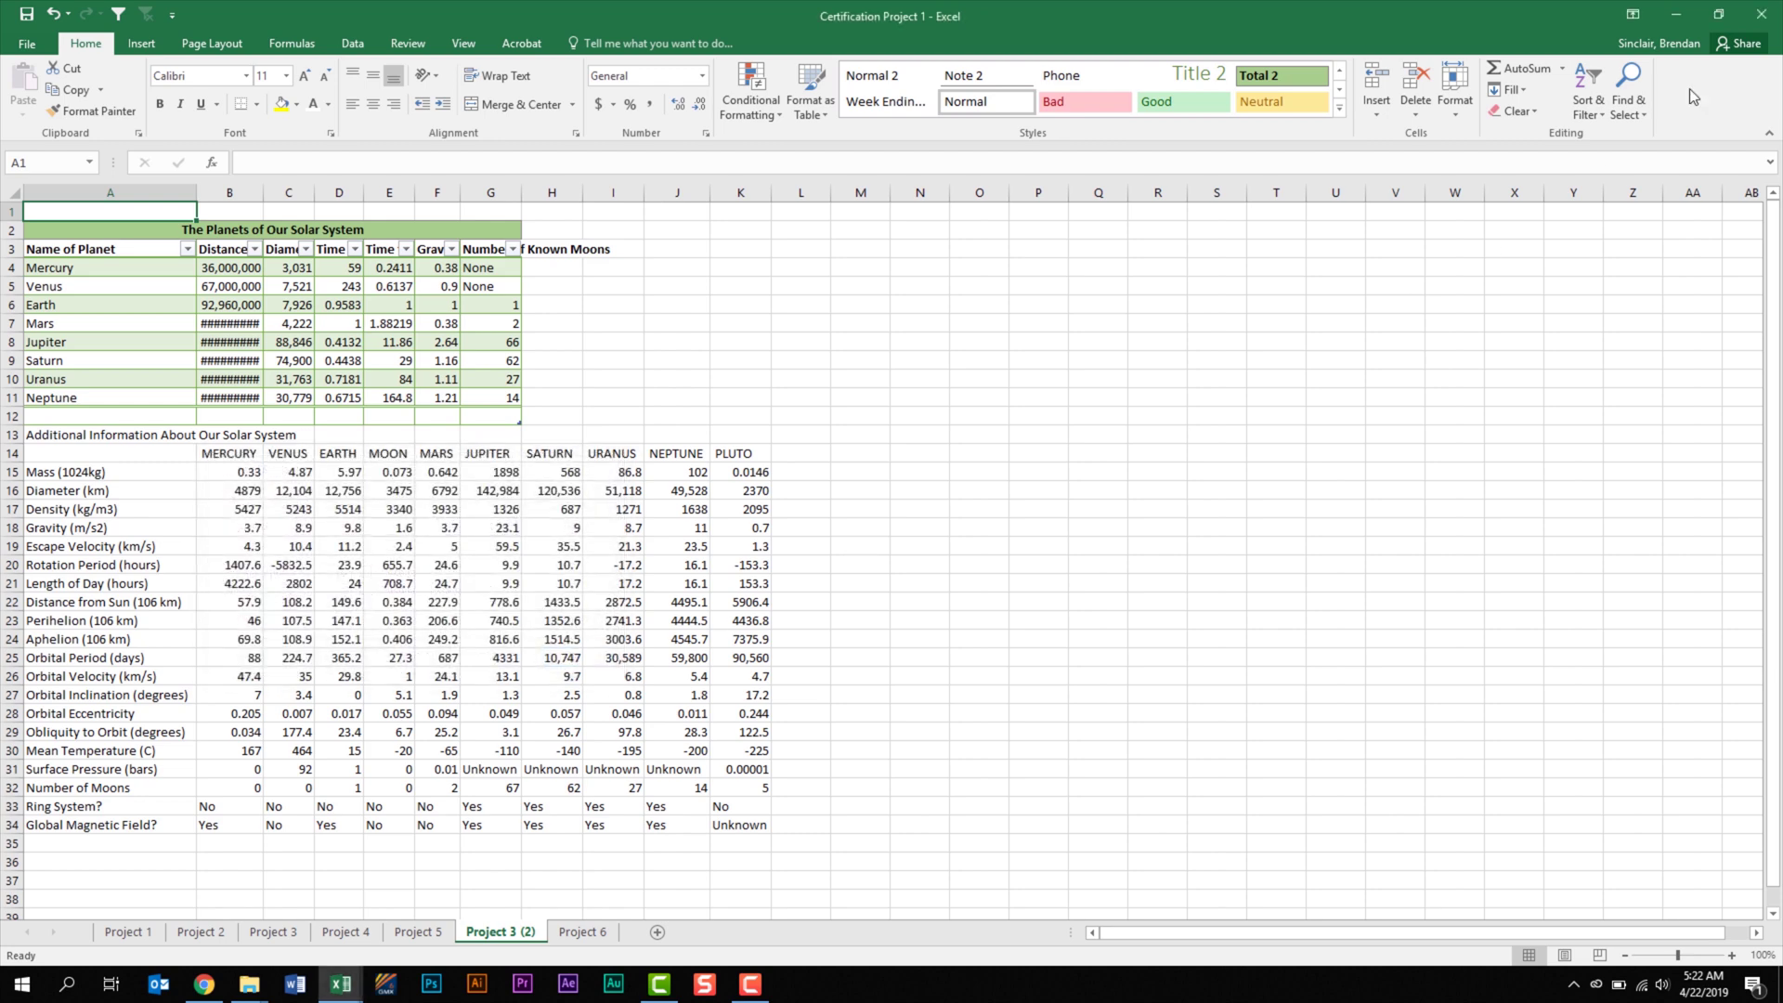
click(1627, 98)
click(1657, 164)
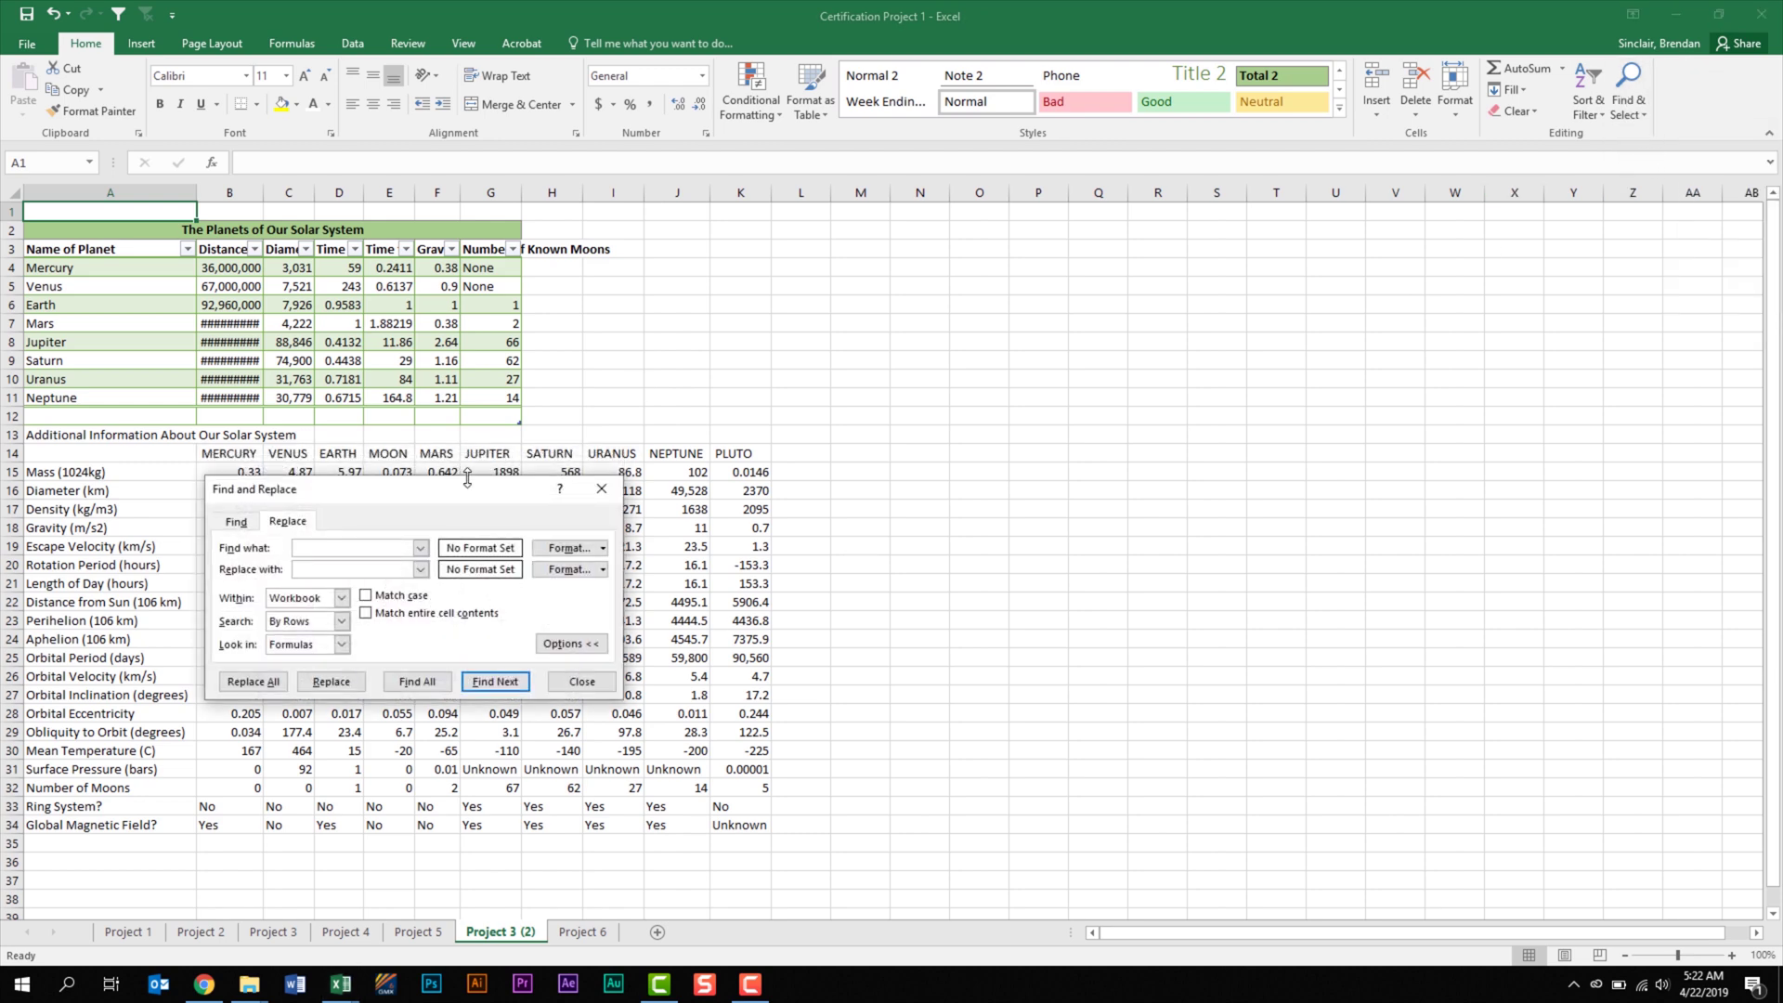
click(570, 643)
click(570, 598)
click(325, 569)
click(581, 681)
key(ctrl+f)
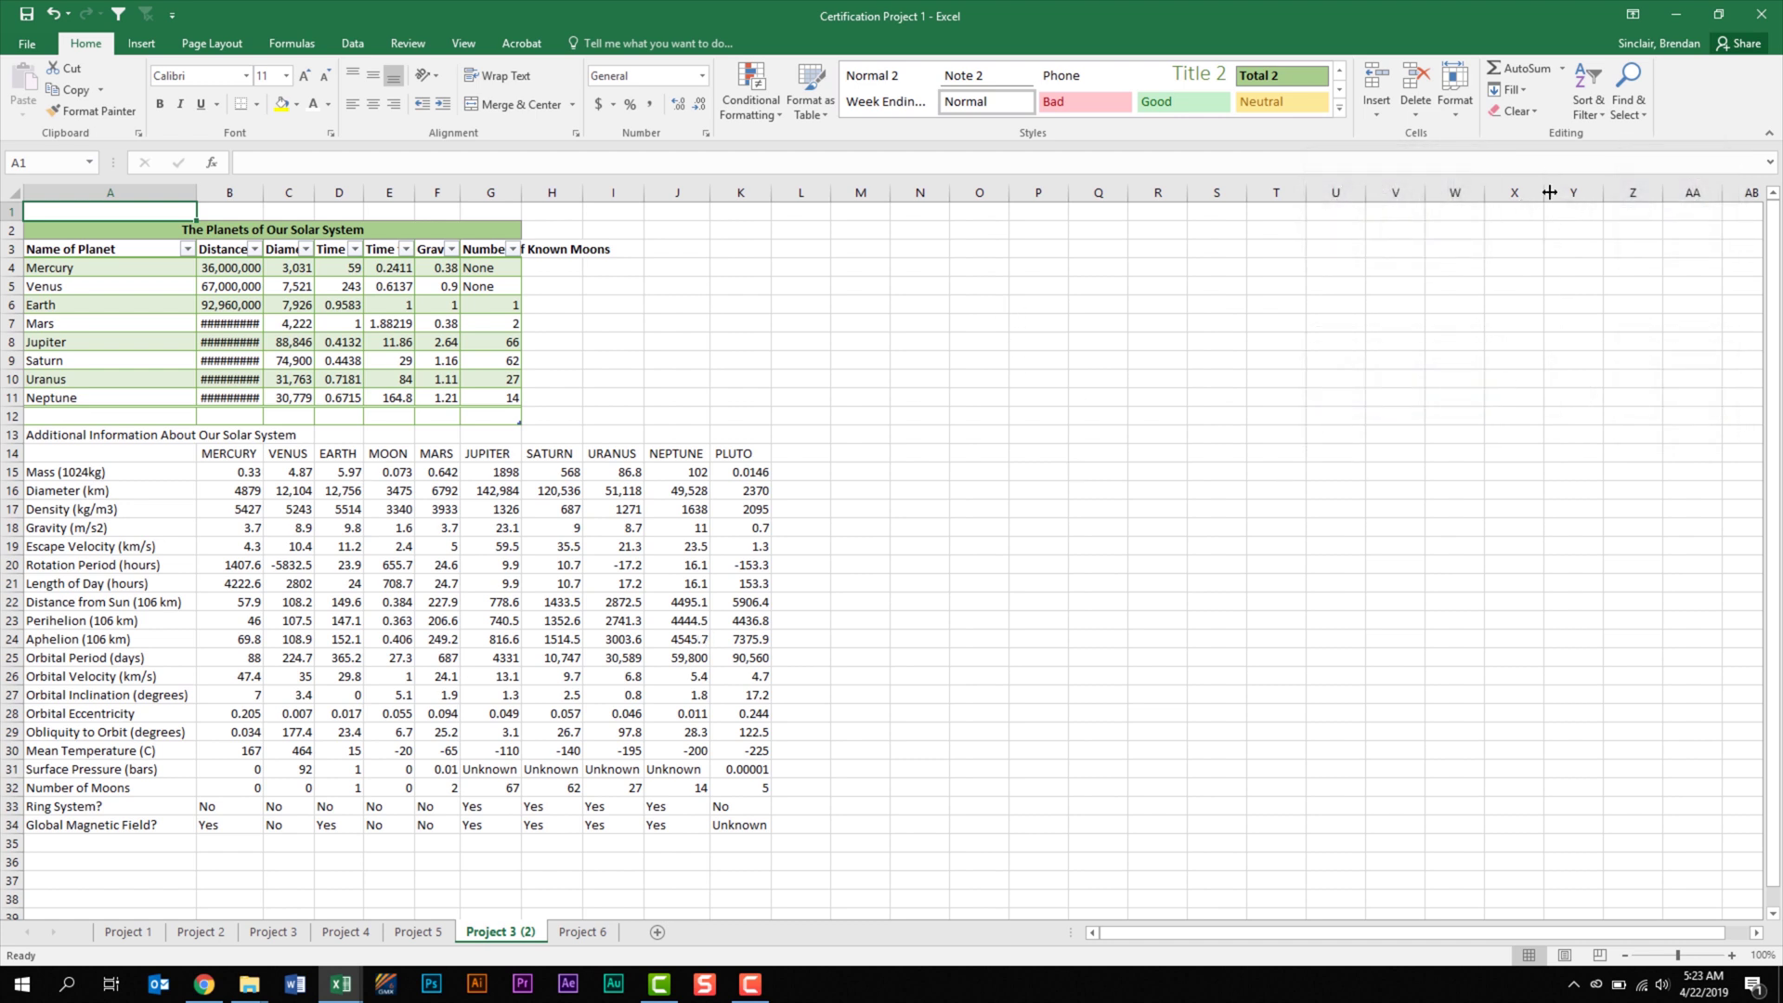
- Use Find & Select's Go To to jump to the Mercury named range
click(1628, 92)
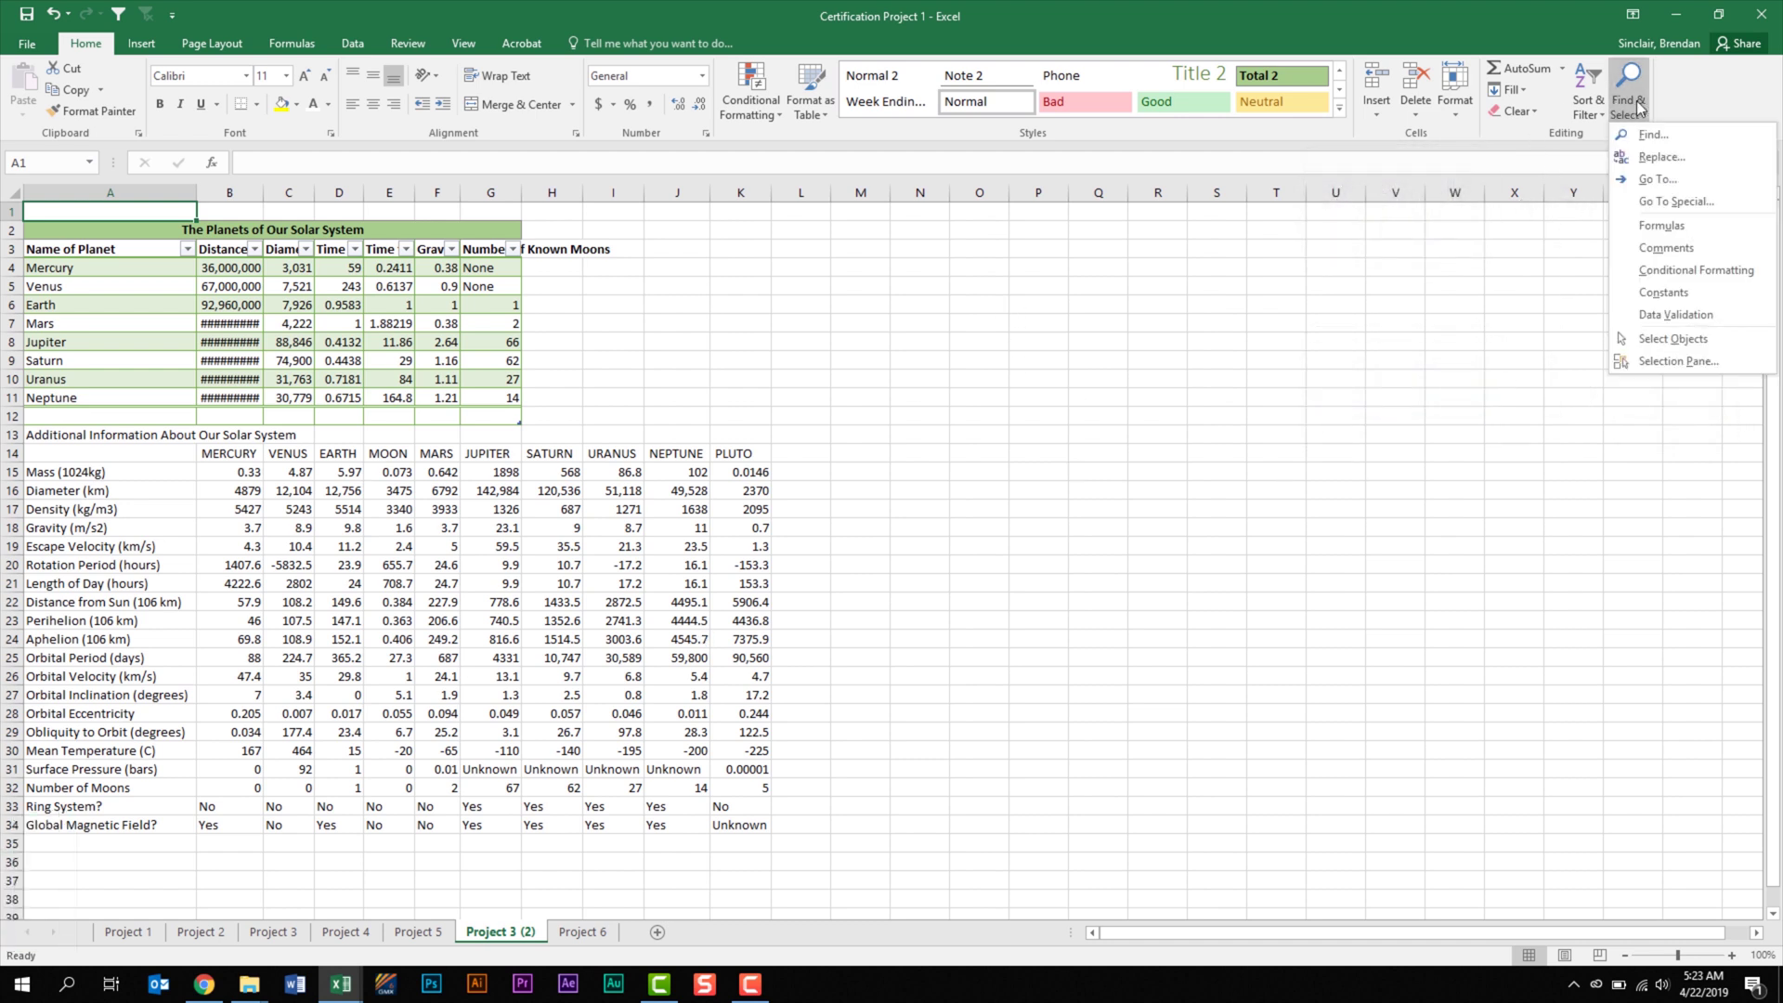
click(1658, 178)
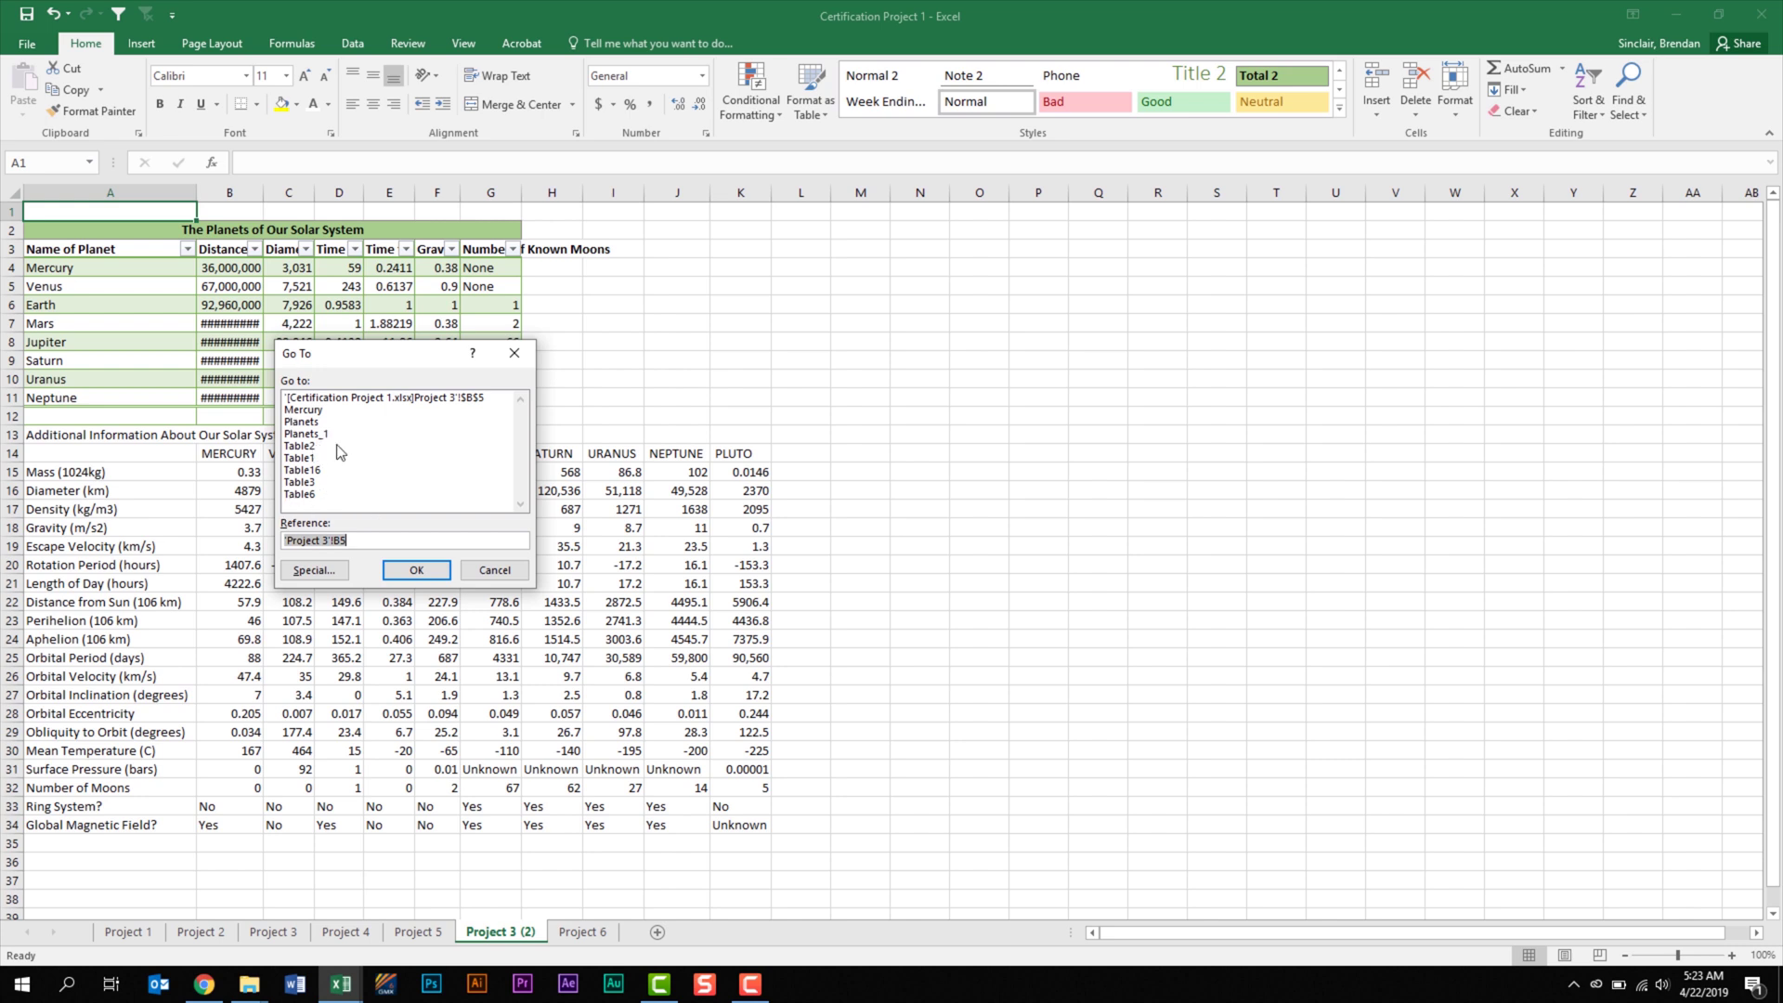
click(306, 409)
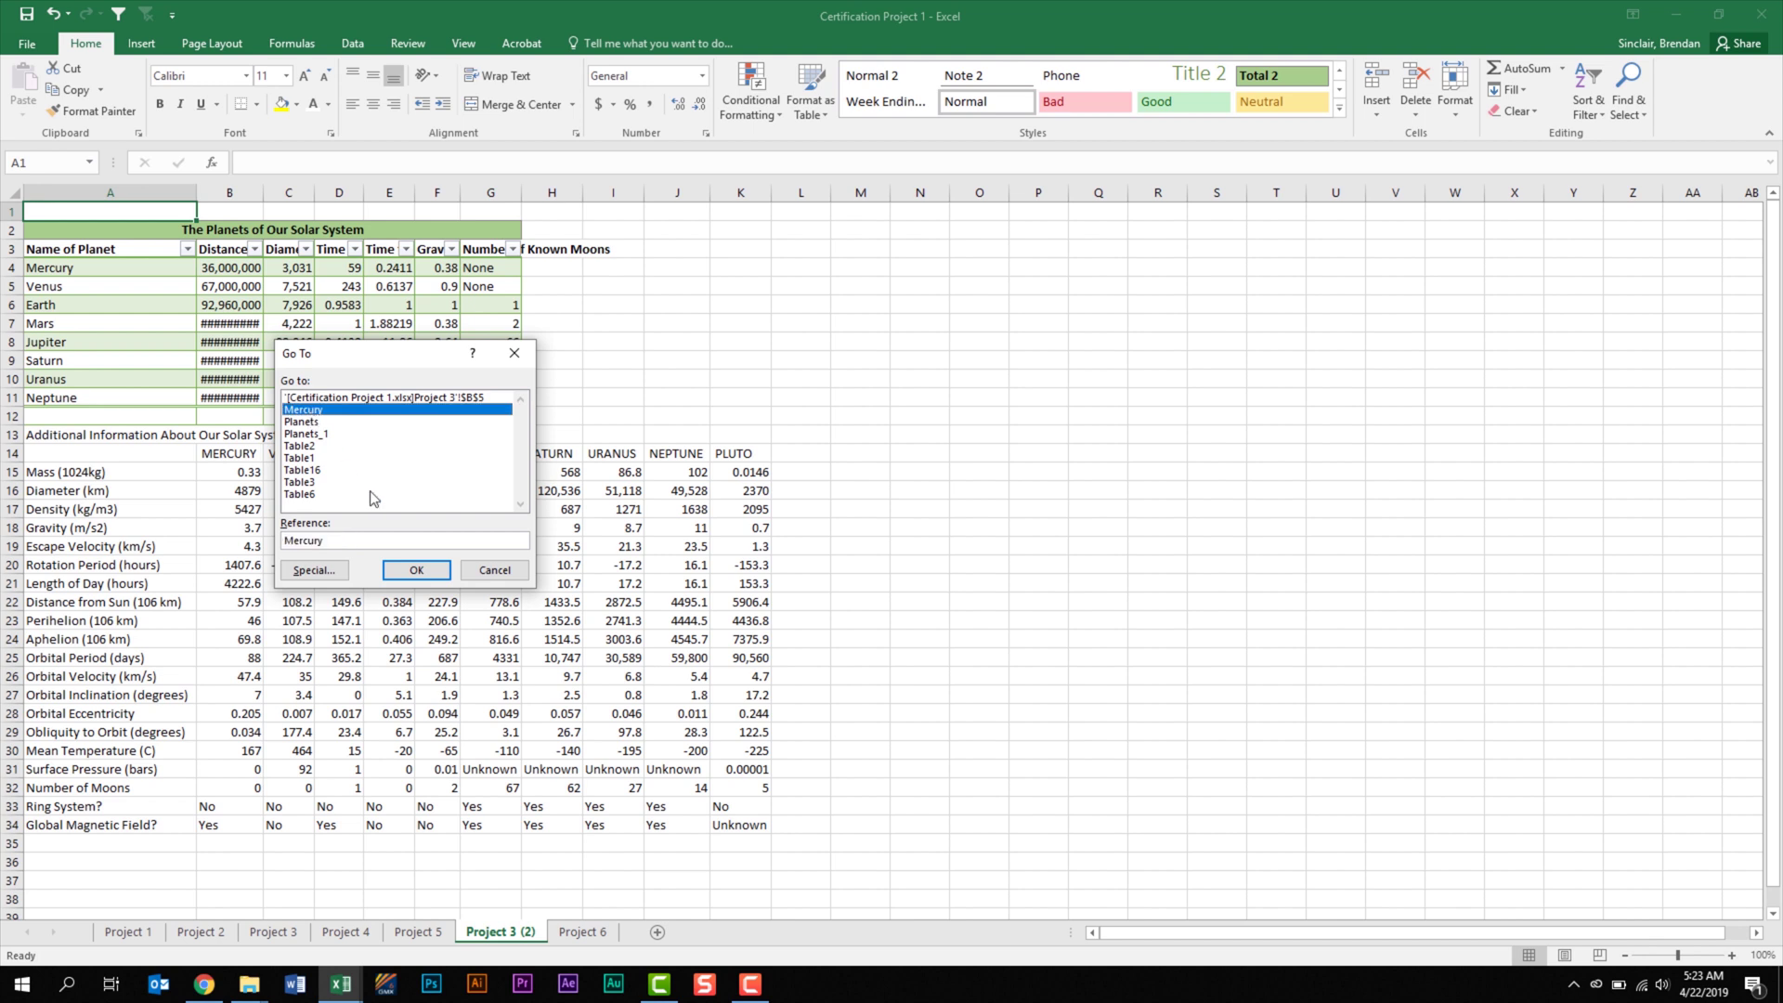
click(417, 570)
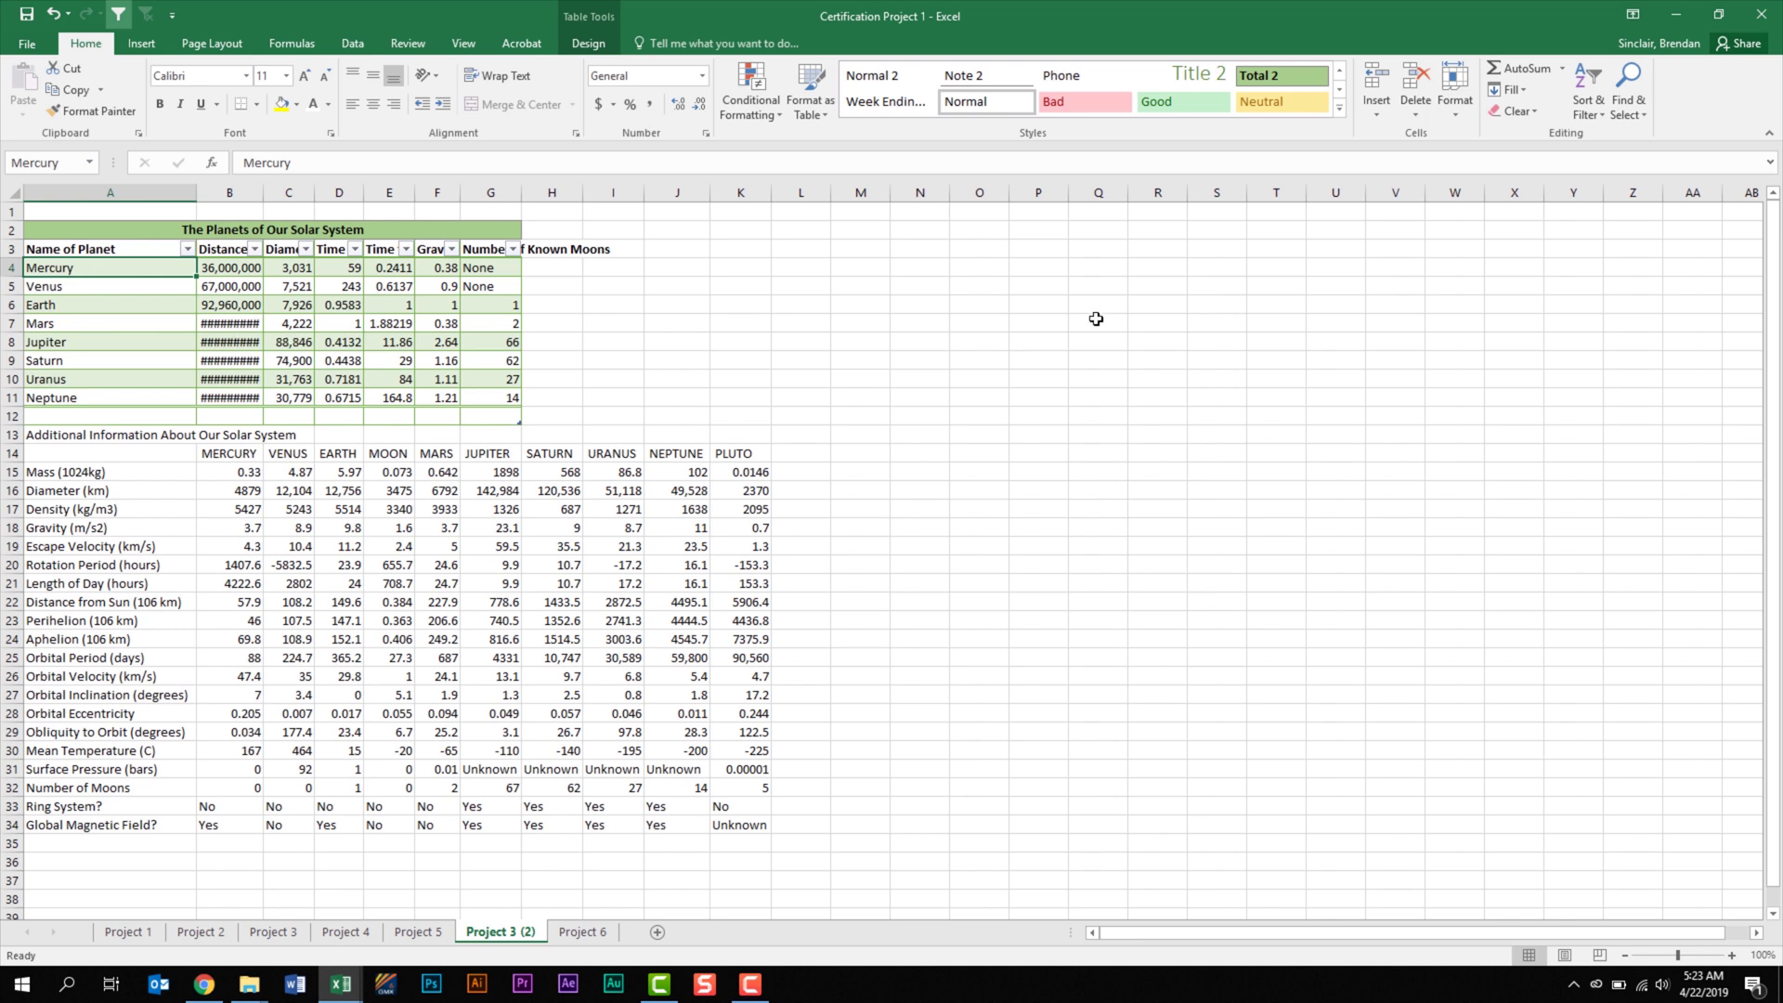
- Select formula cell C12 via Go To Special, set its font Automatic, then select C4
click(1630, 104)
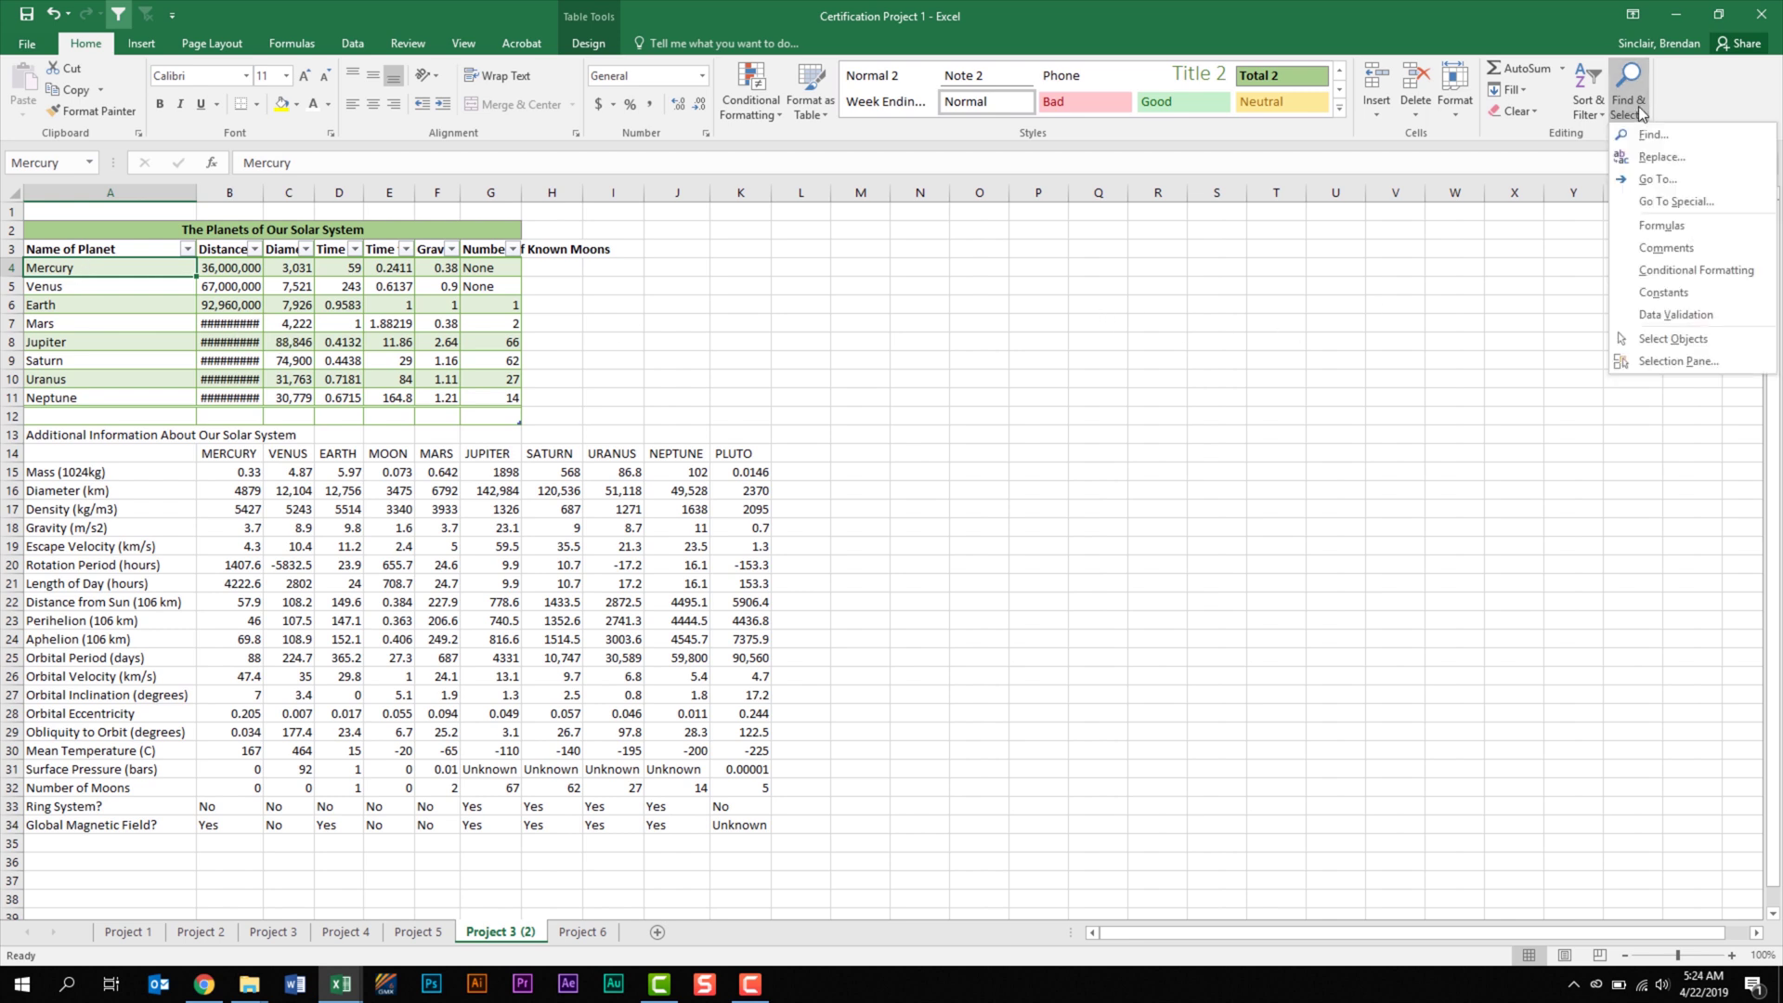
click(1709, 181)
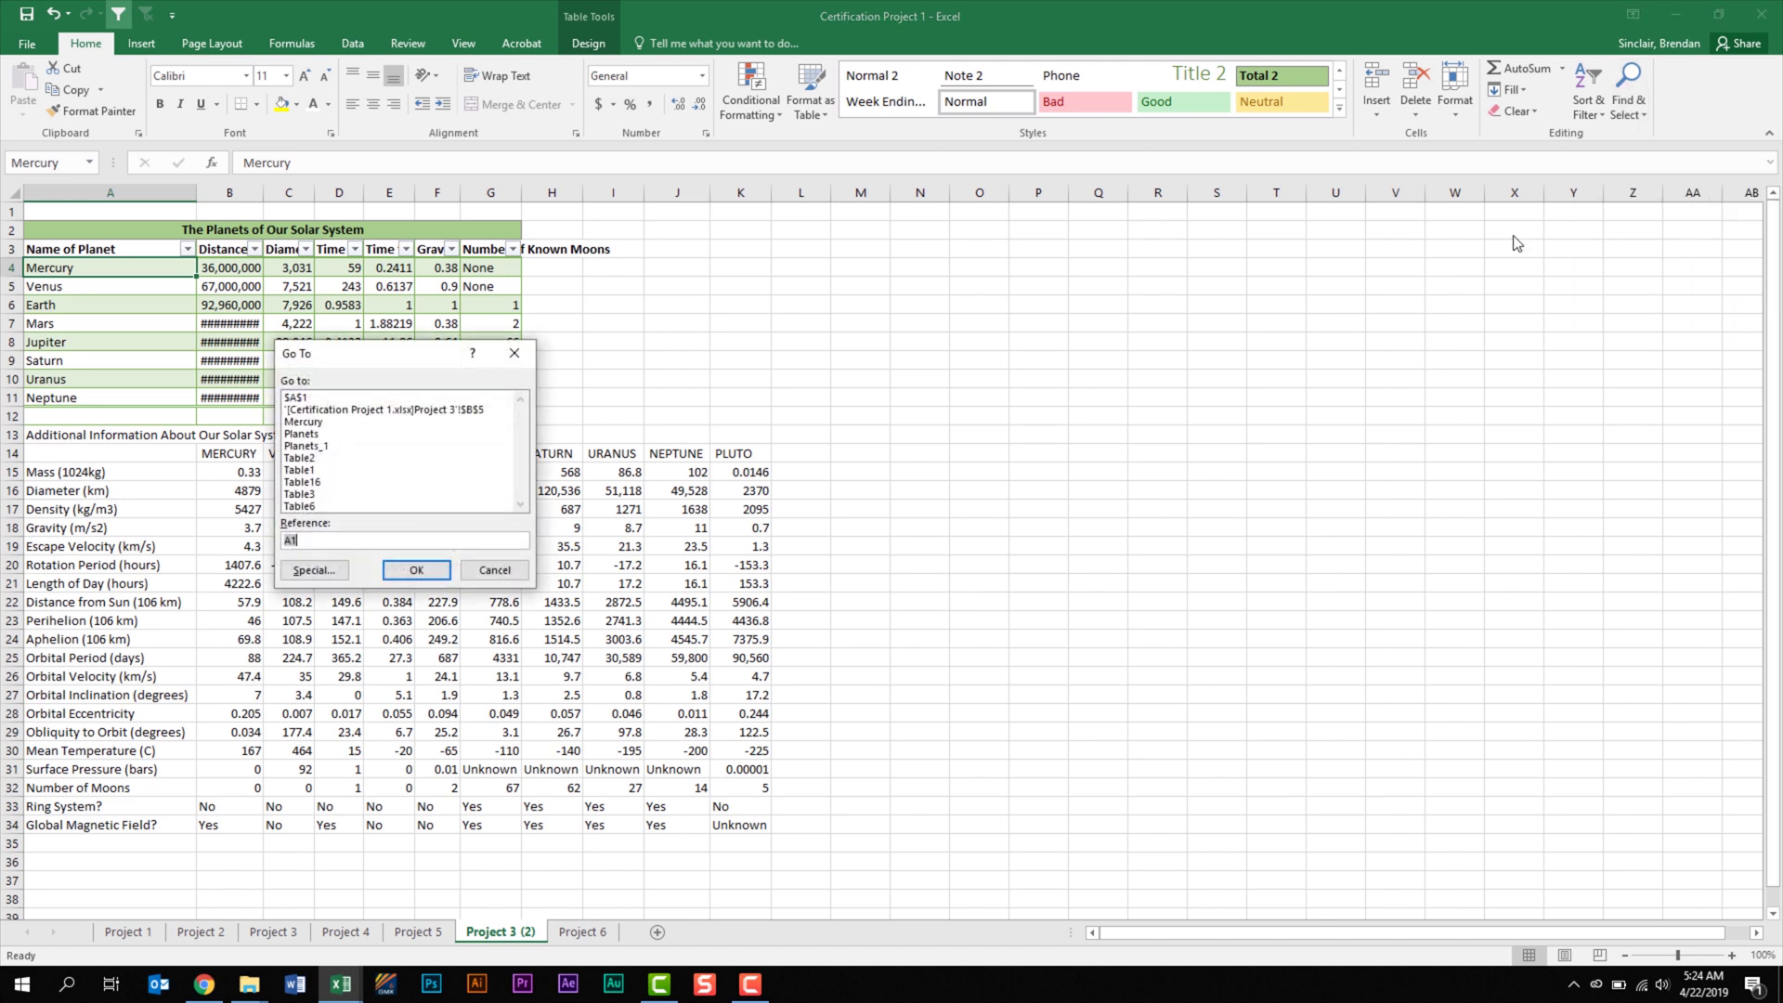
click(312, 570)
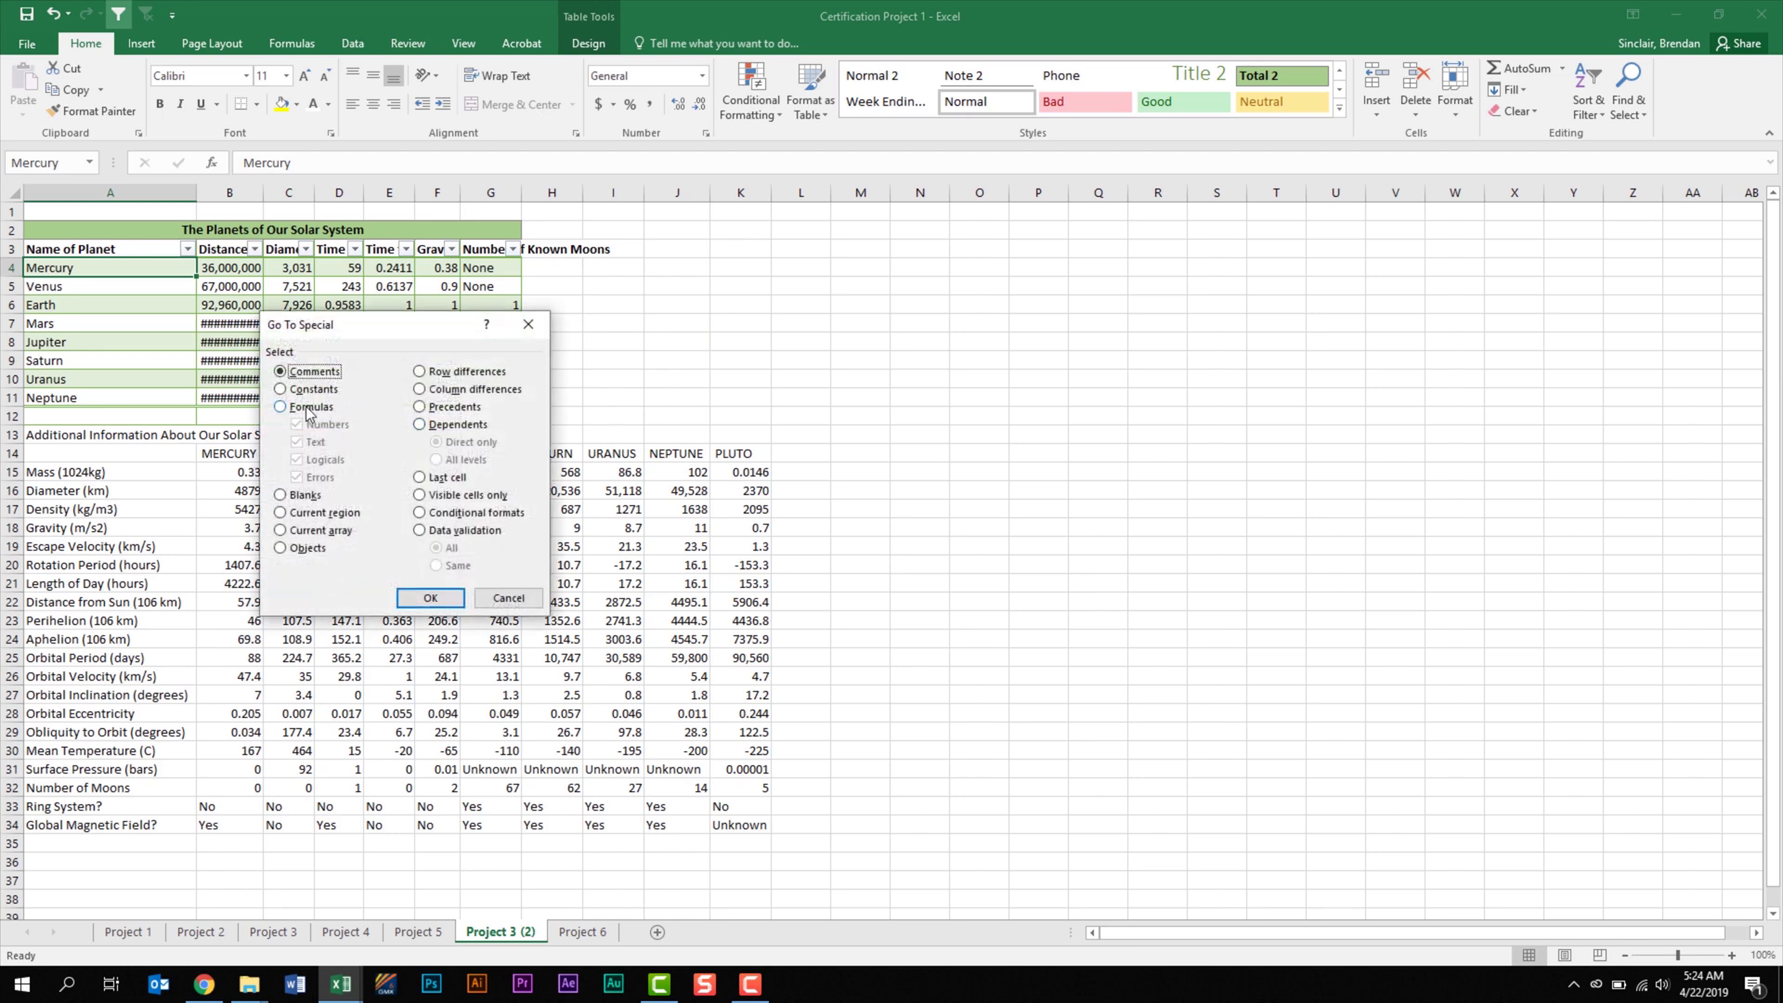
click(300, 406)
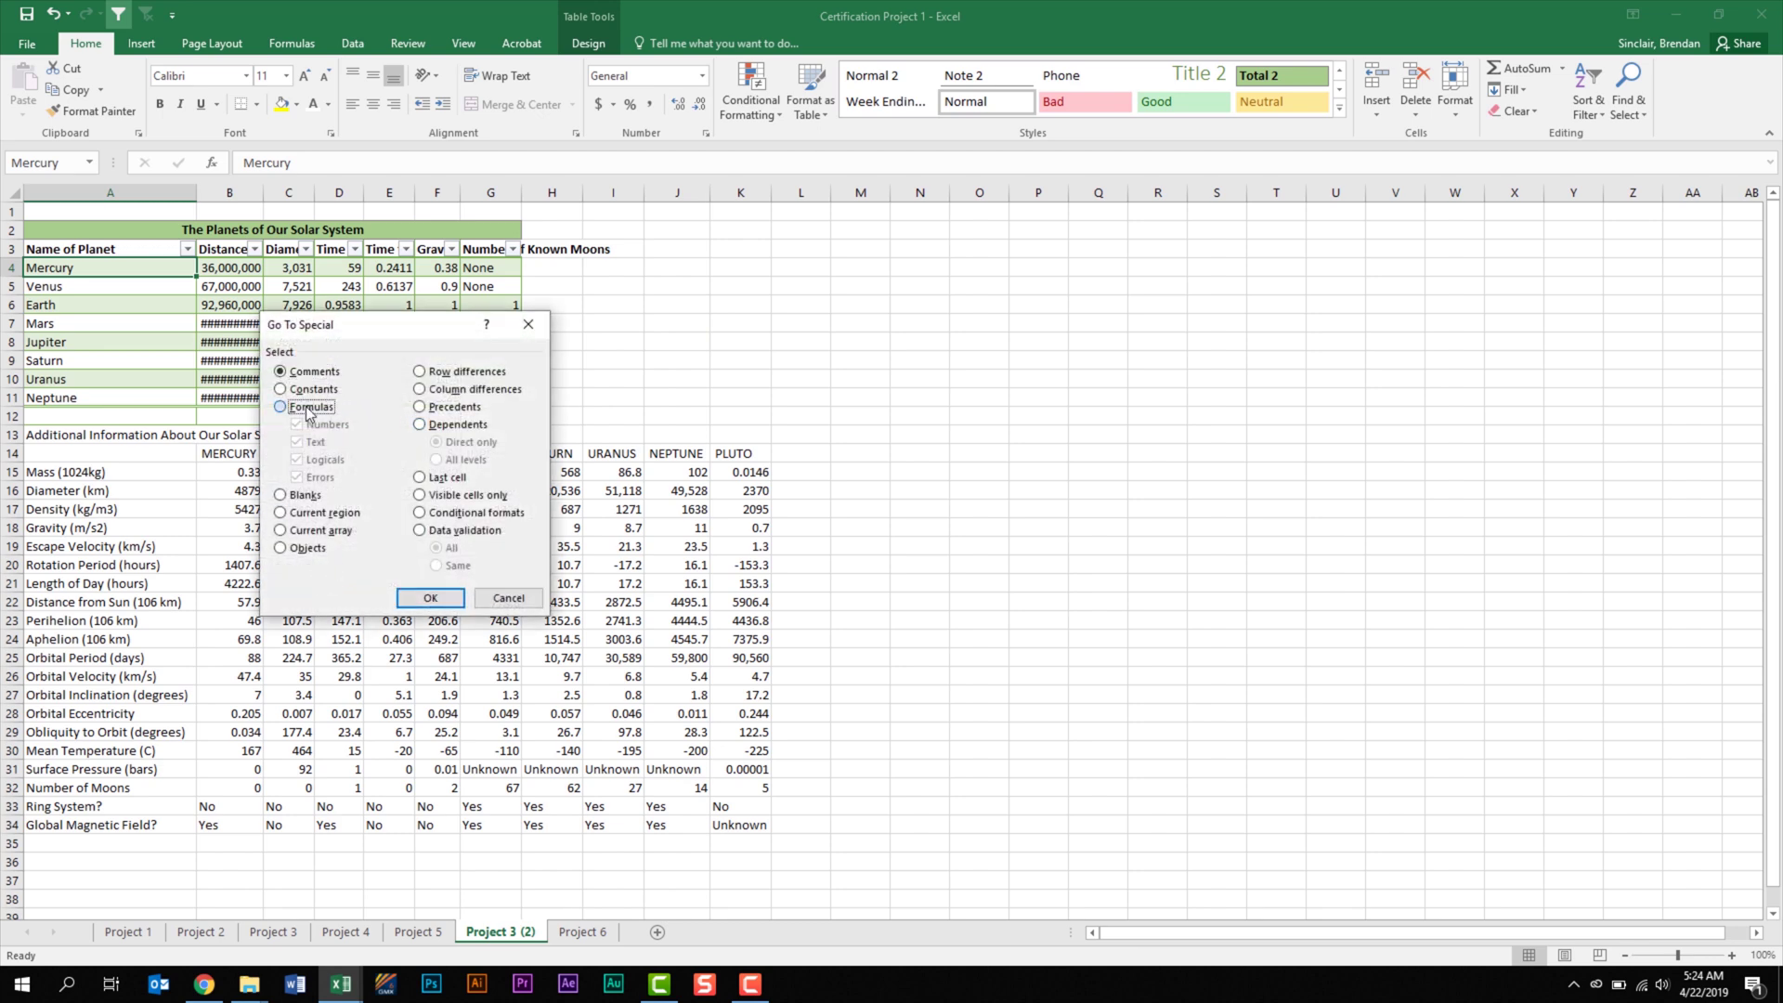
click(425, 598)
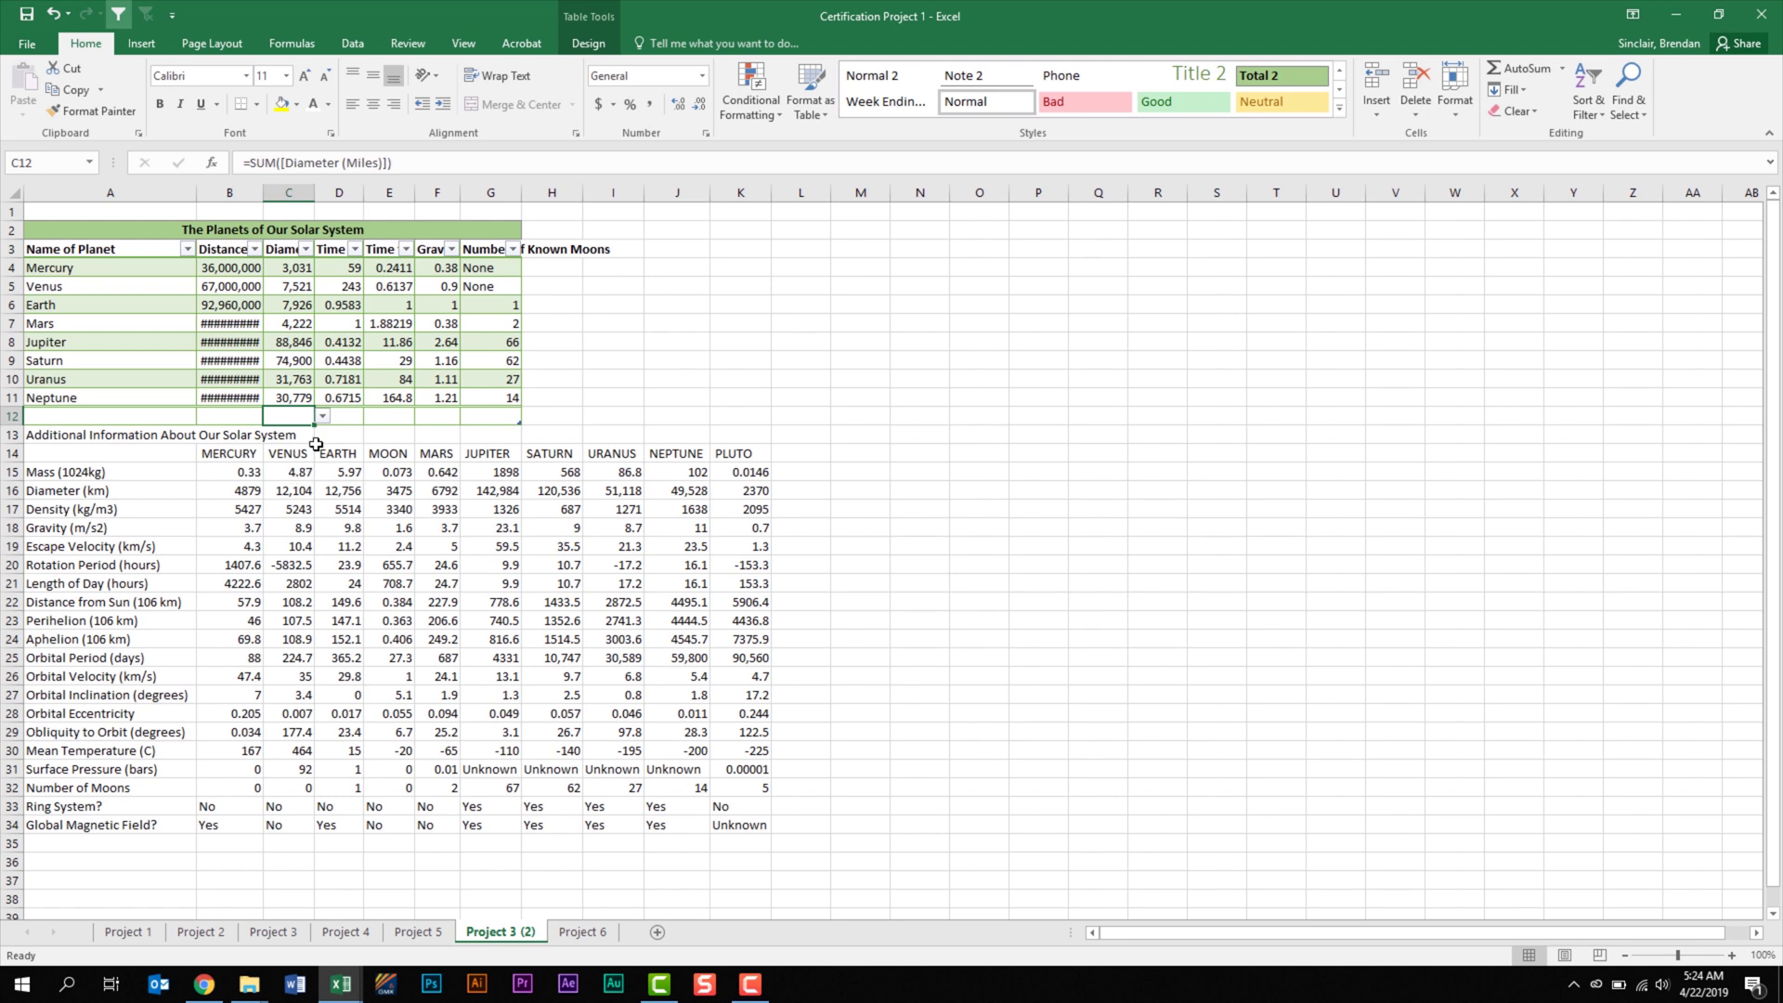
click(329, 106)
click(297, 268)
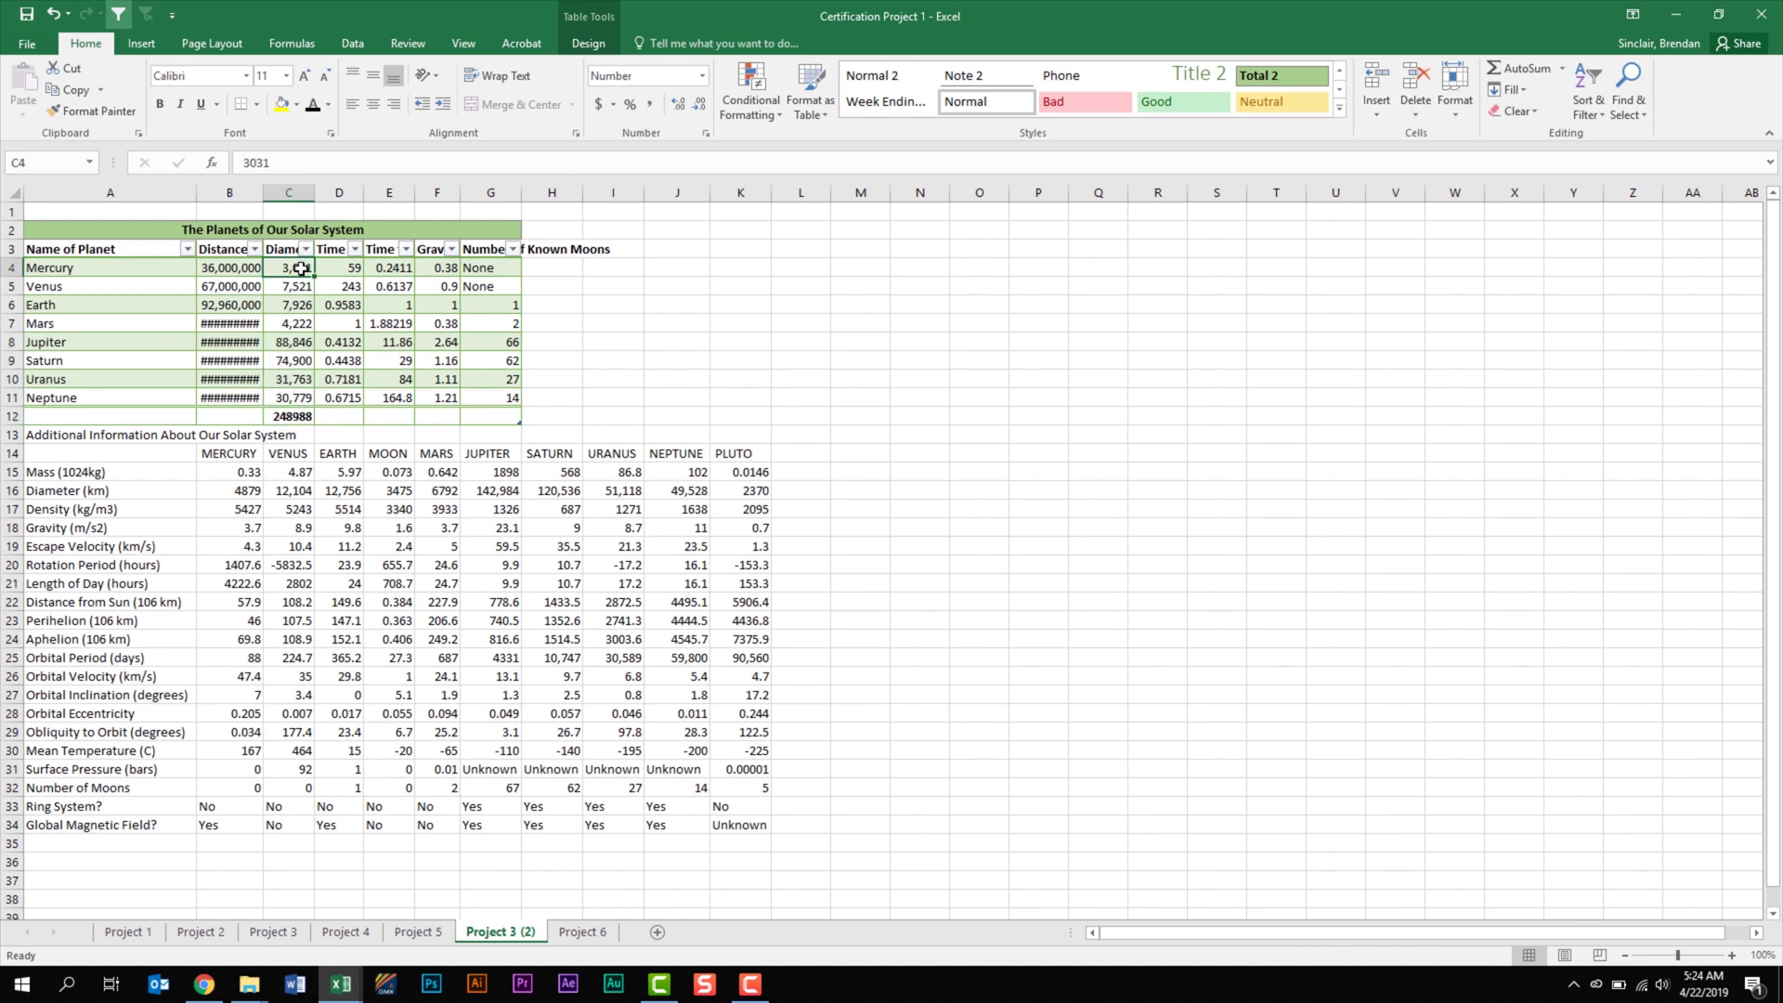
- Pick Planets from the Name Box list to select A4:A11
click(1644, 107)
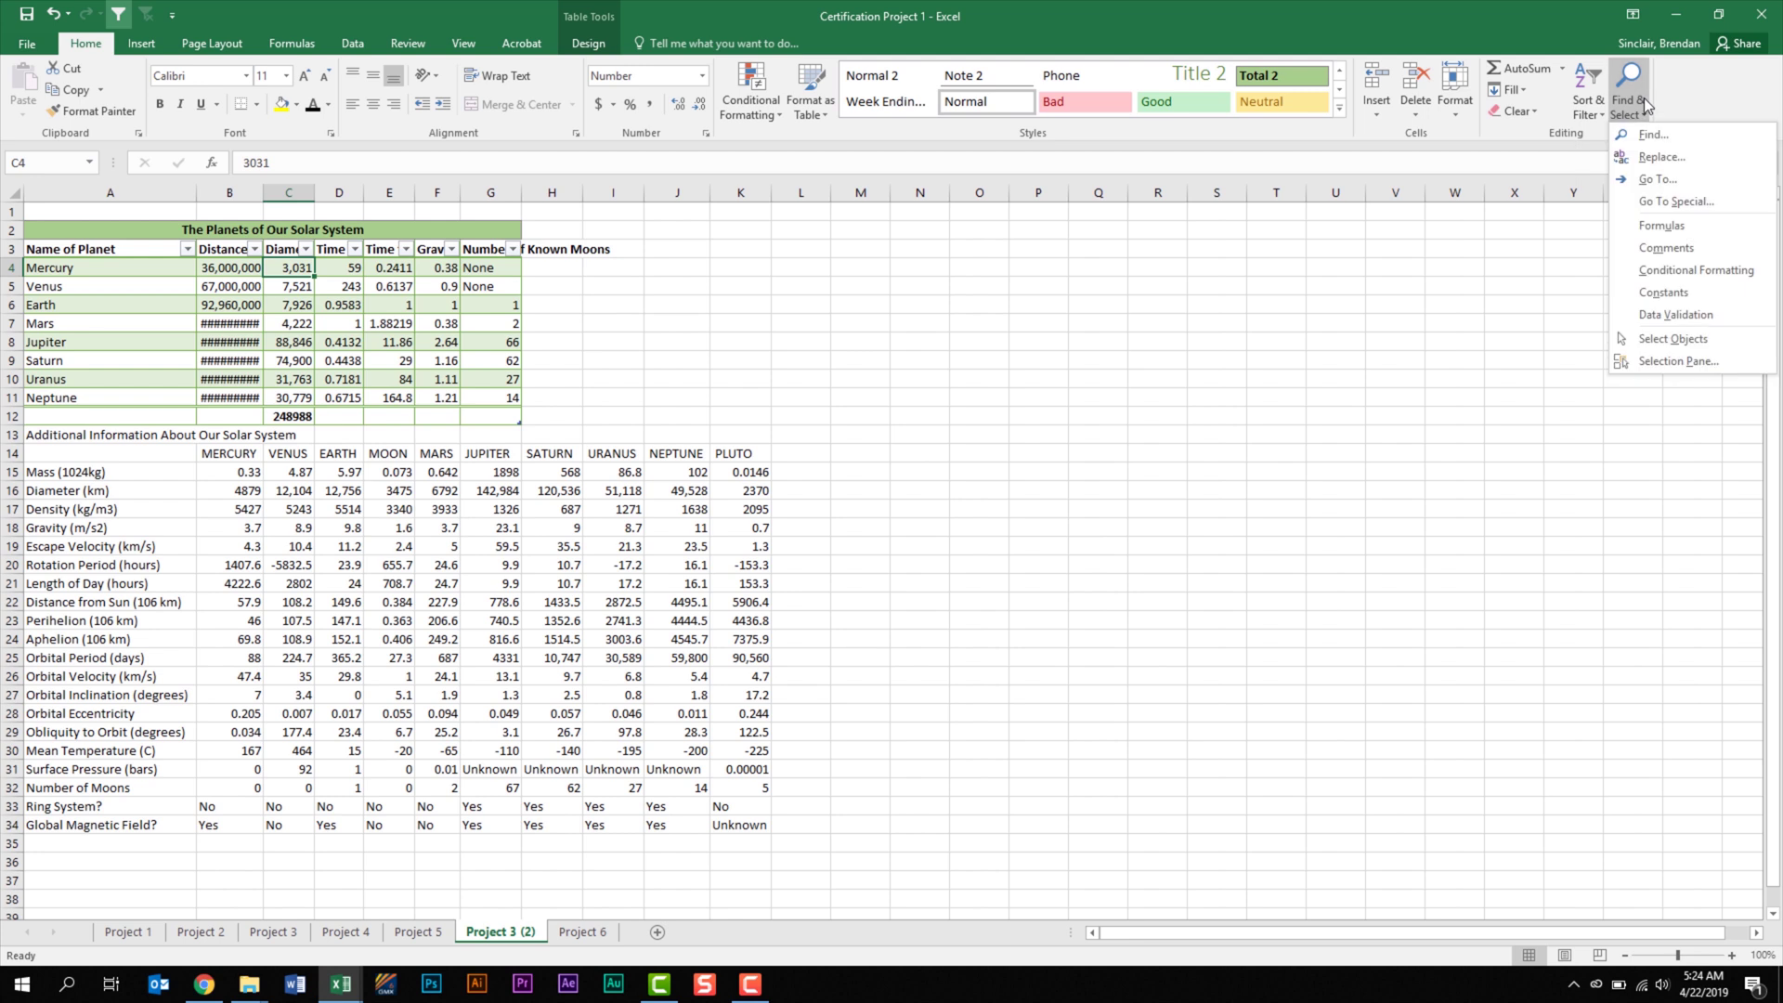
click(1644, 106)
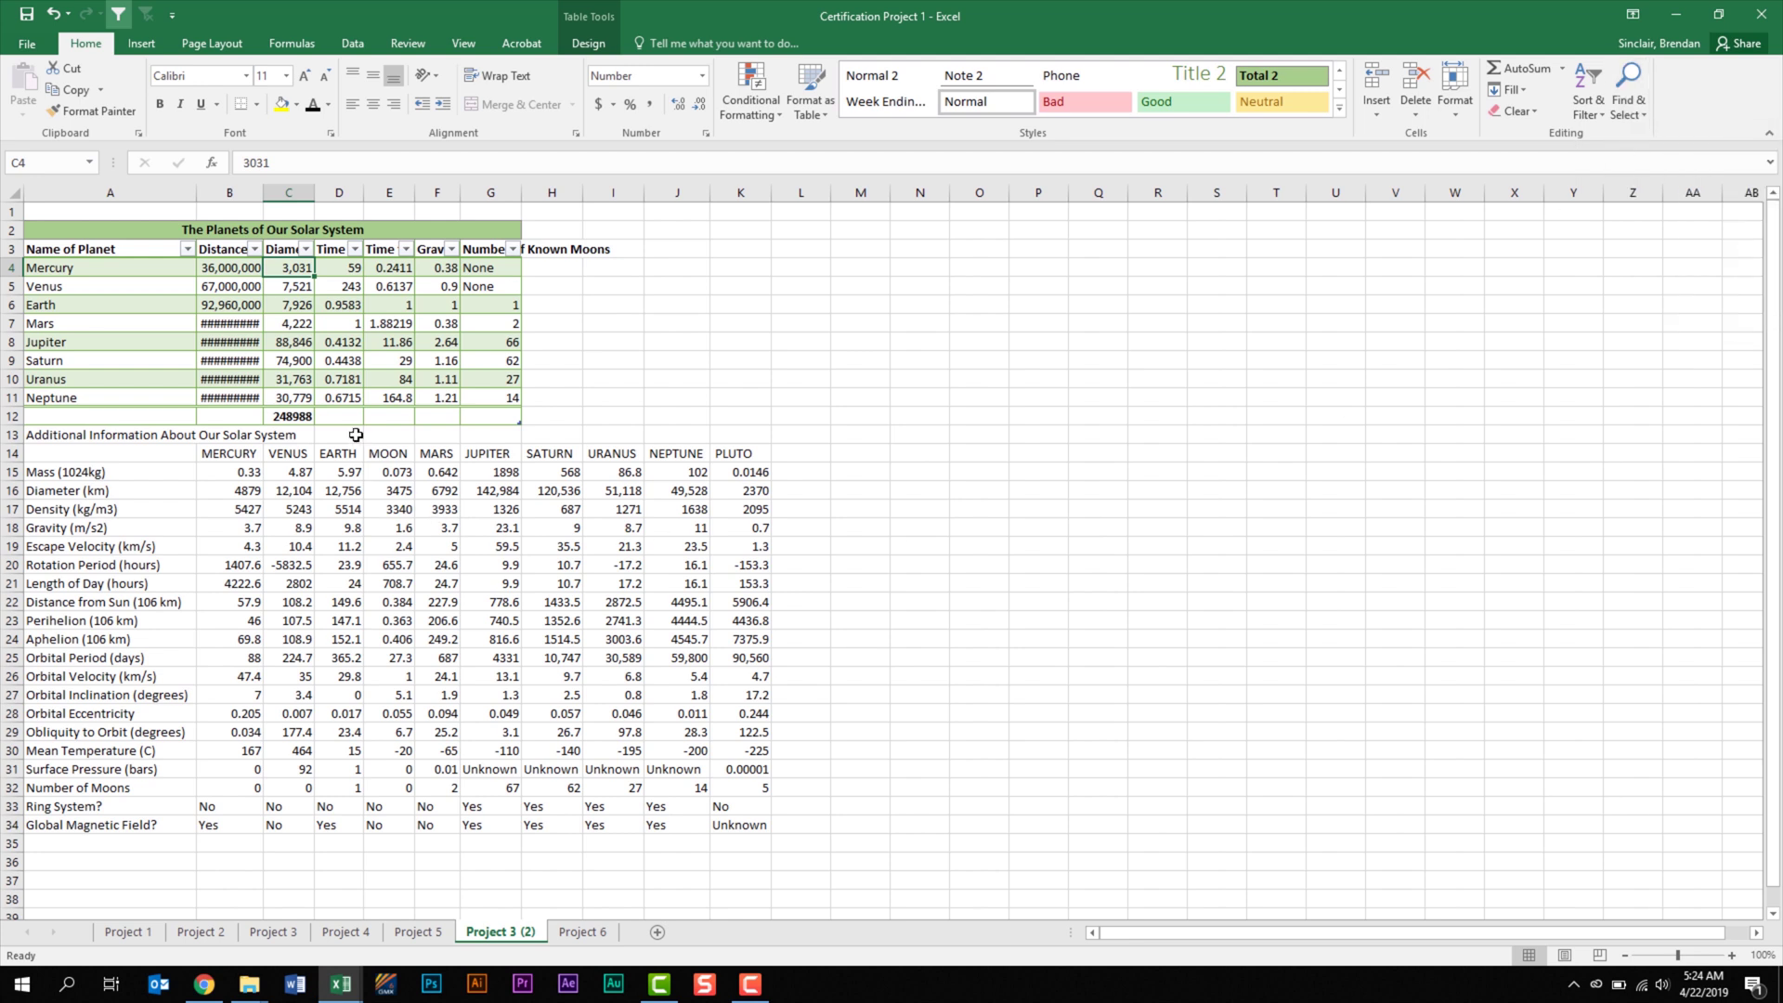
click(94, 164)
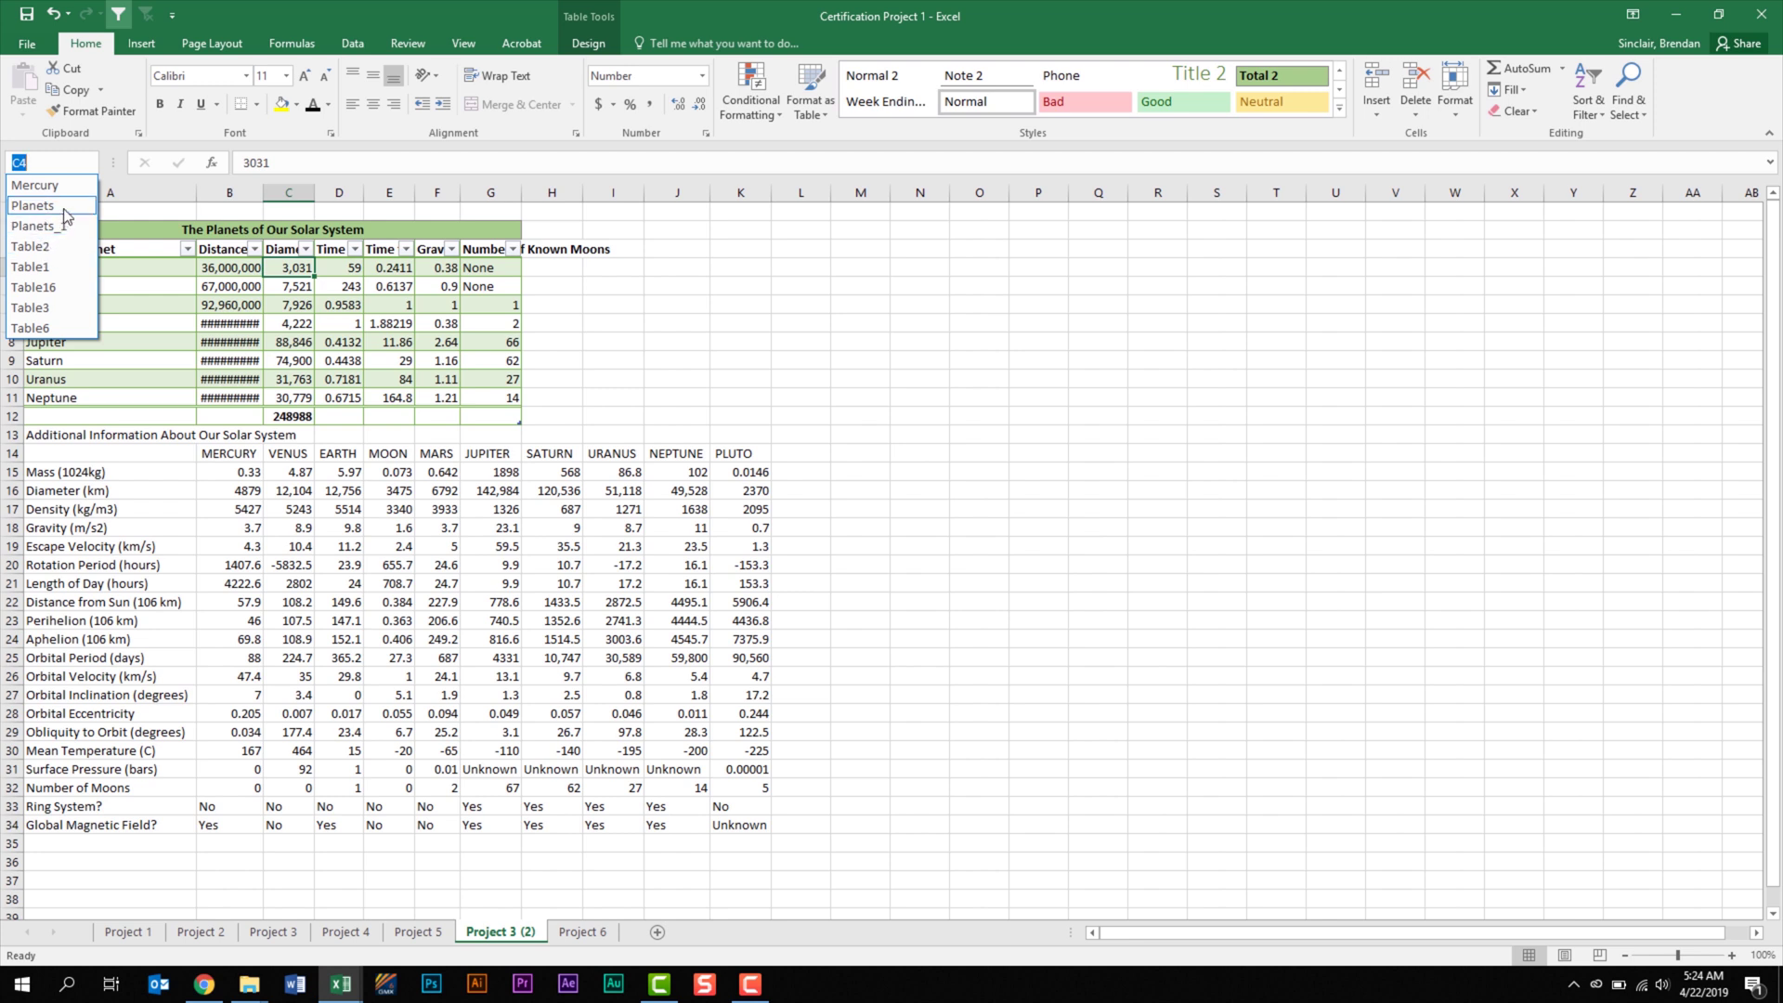
click(64, 209)
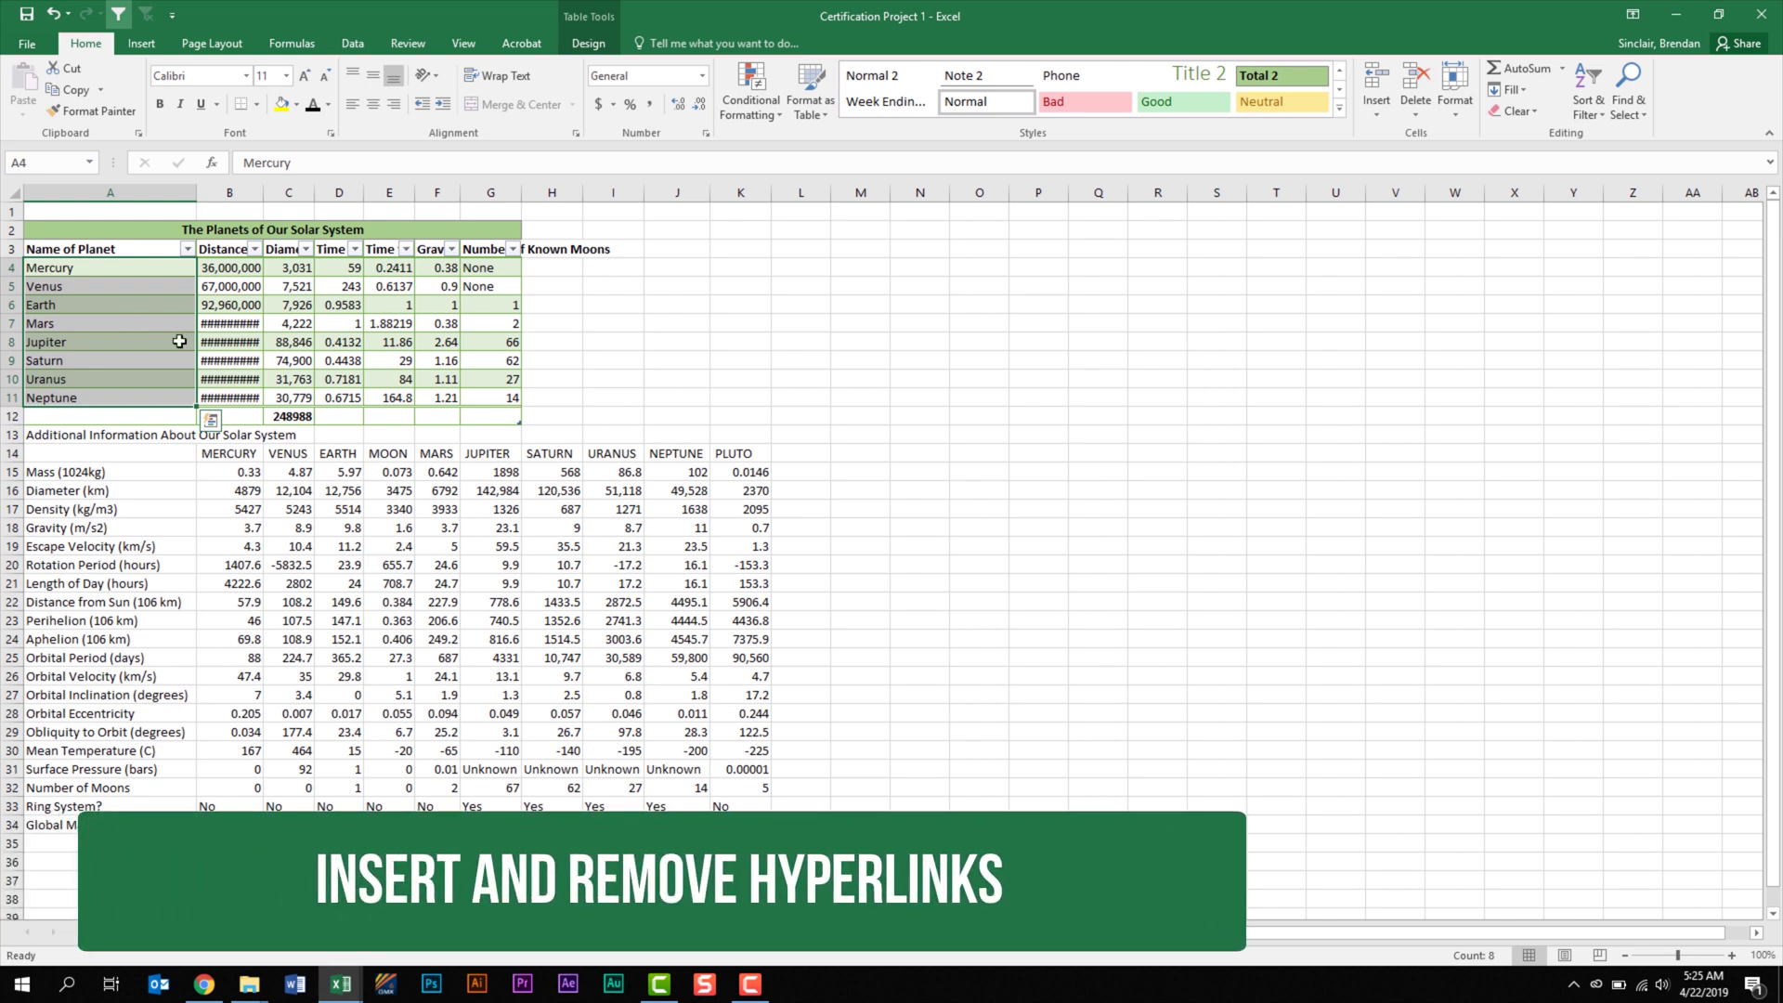
click(287, 228)
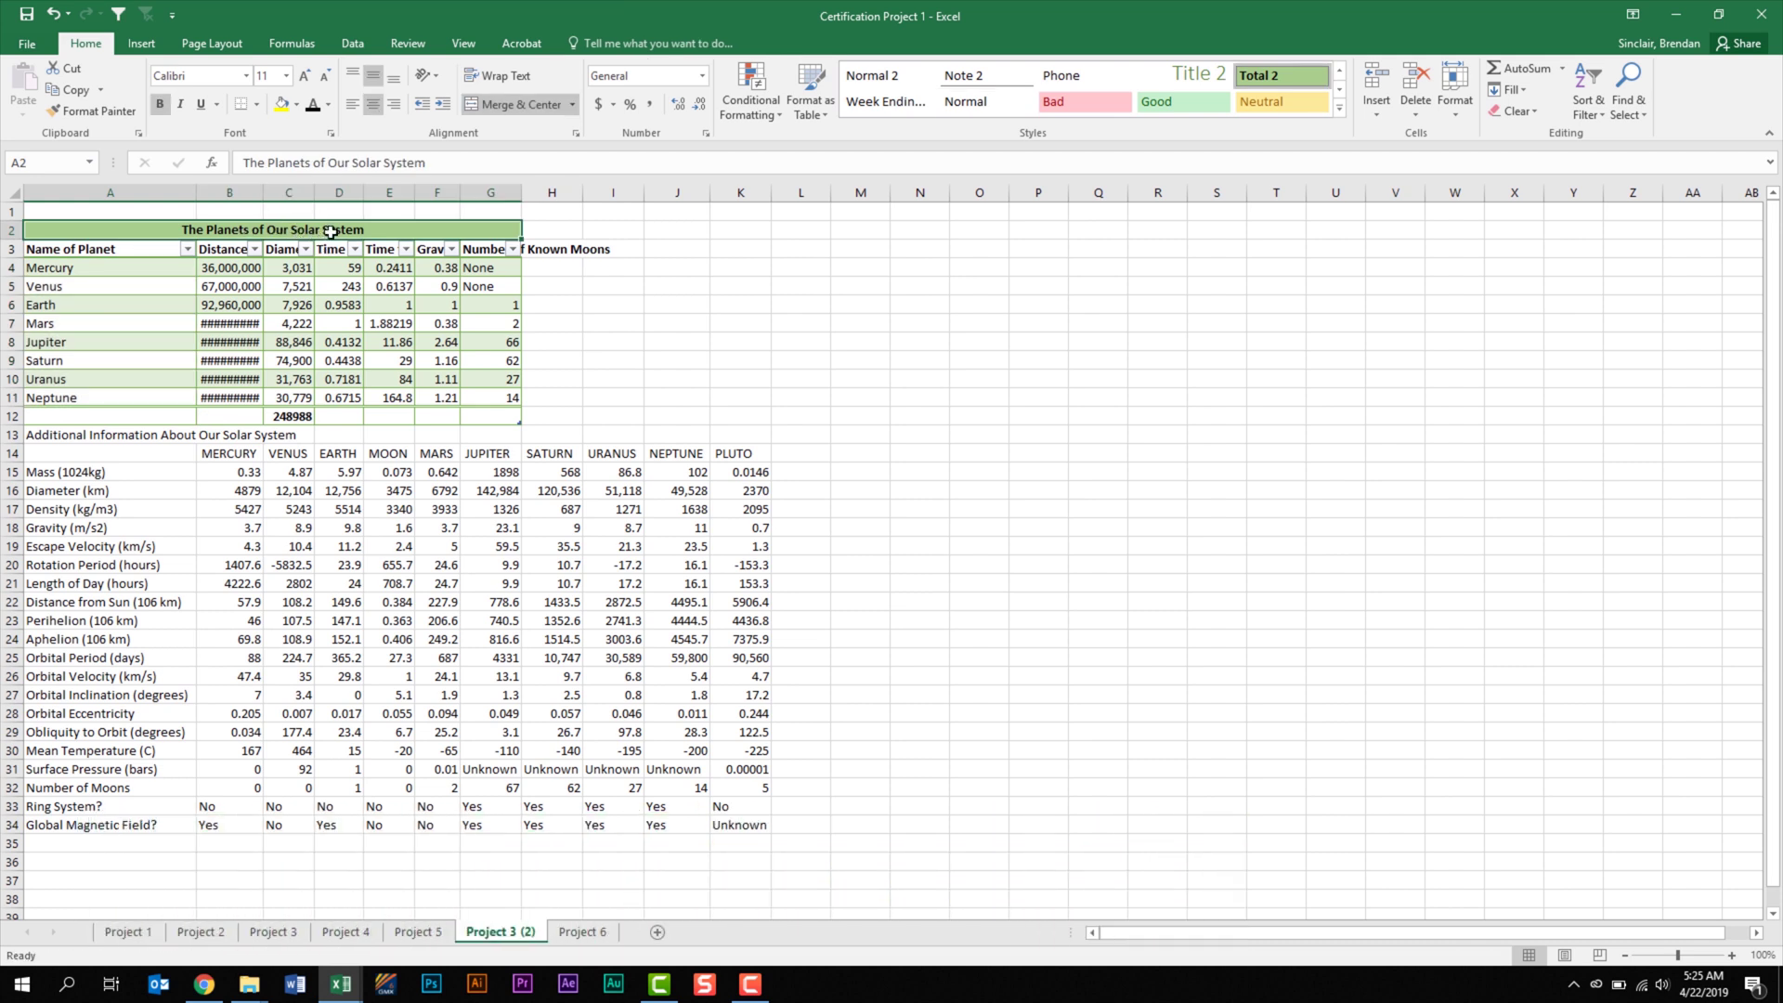
right_click(332, 233)
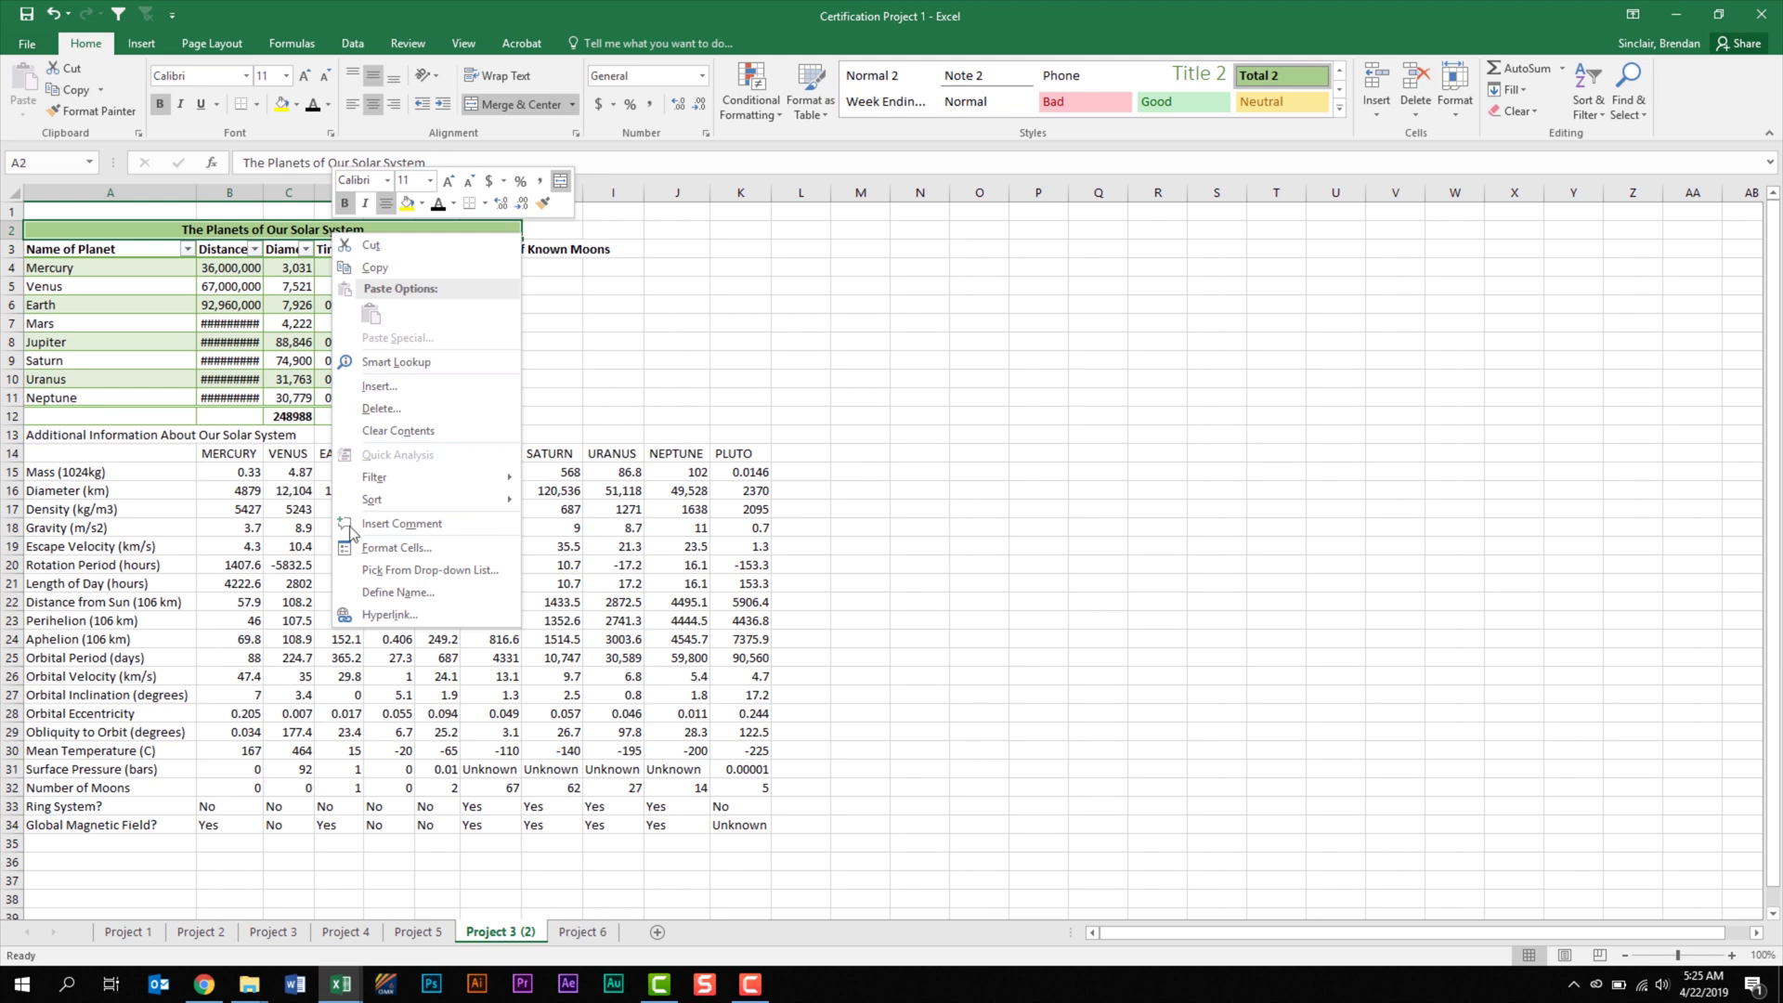
key(Escape)
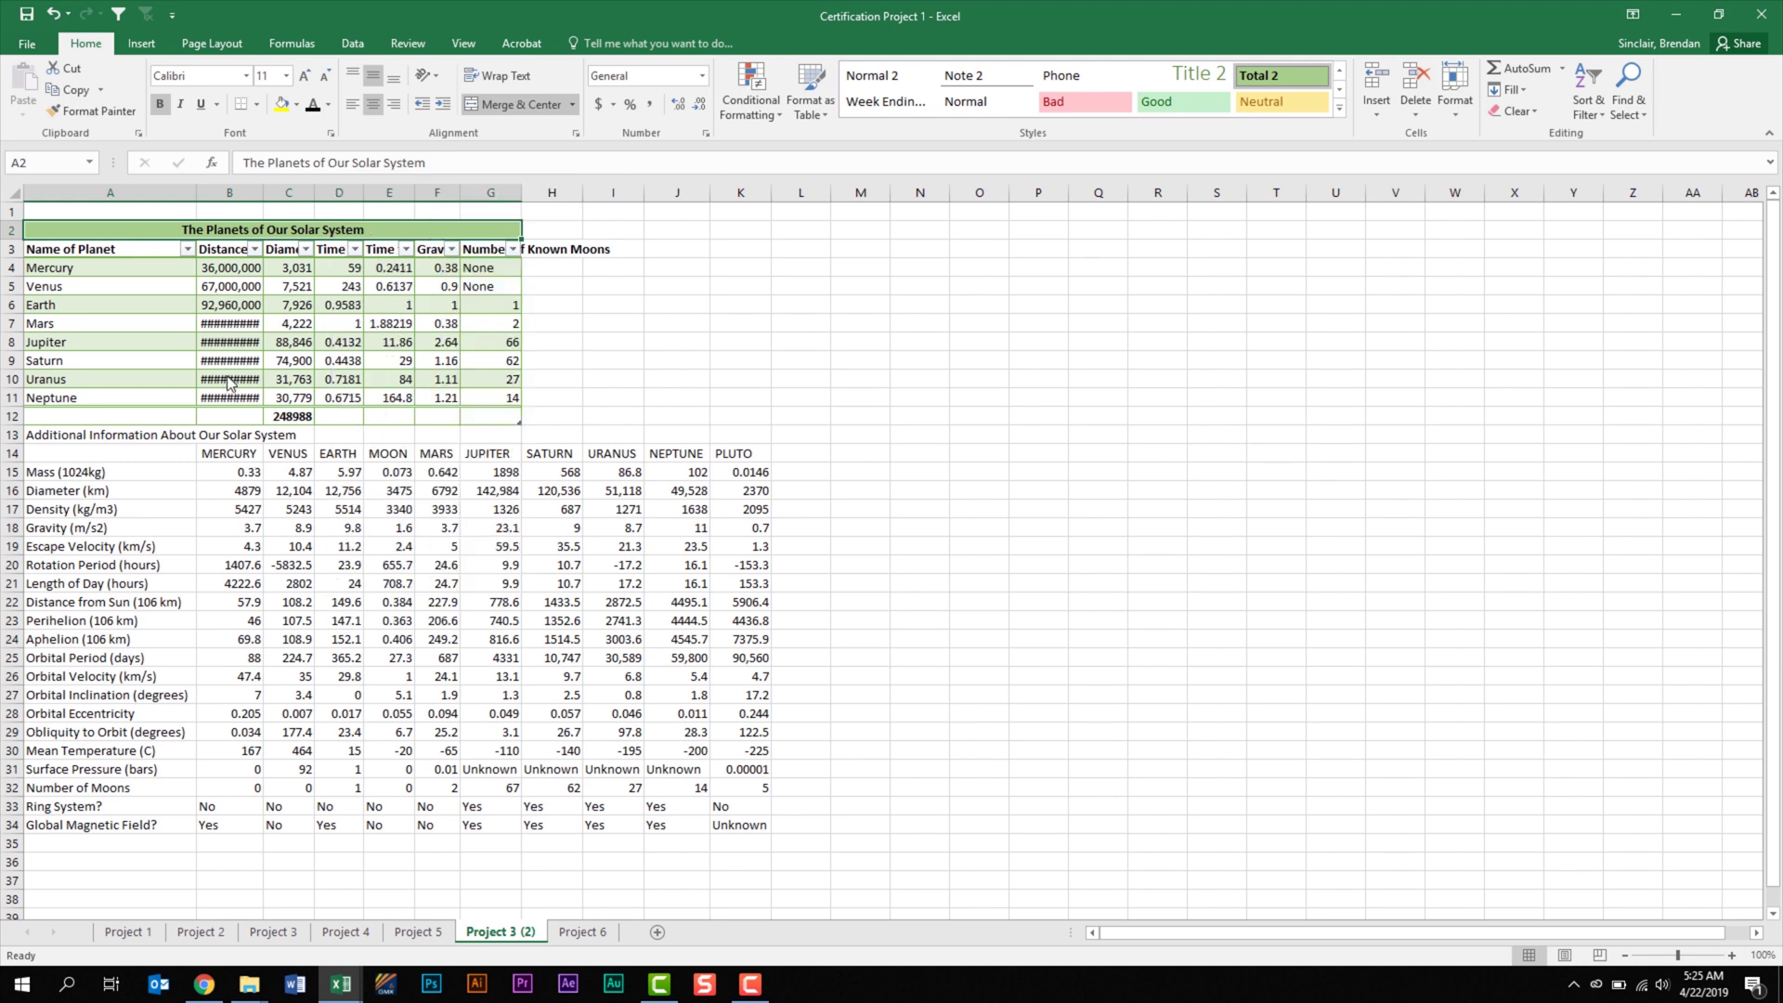
click(142, 44)
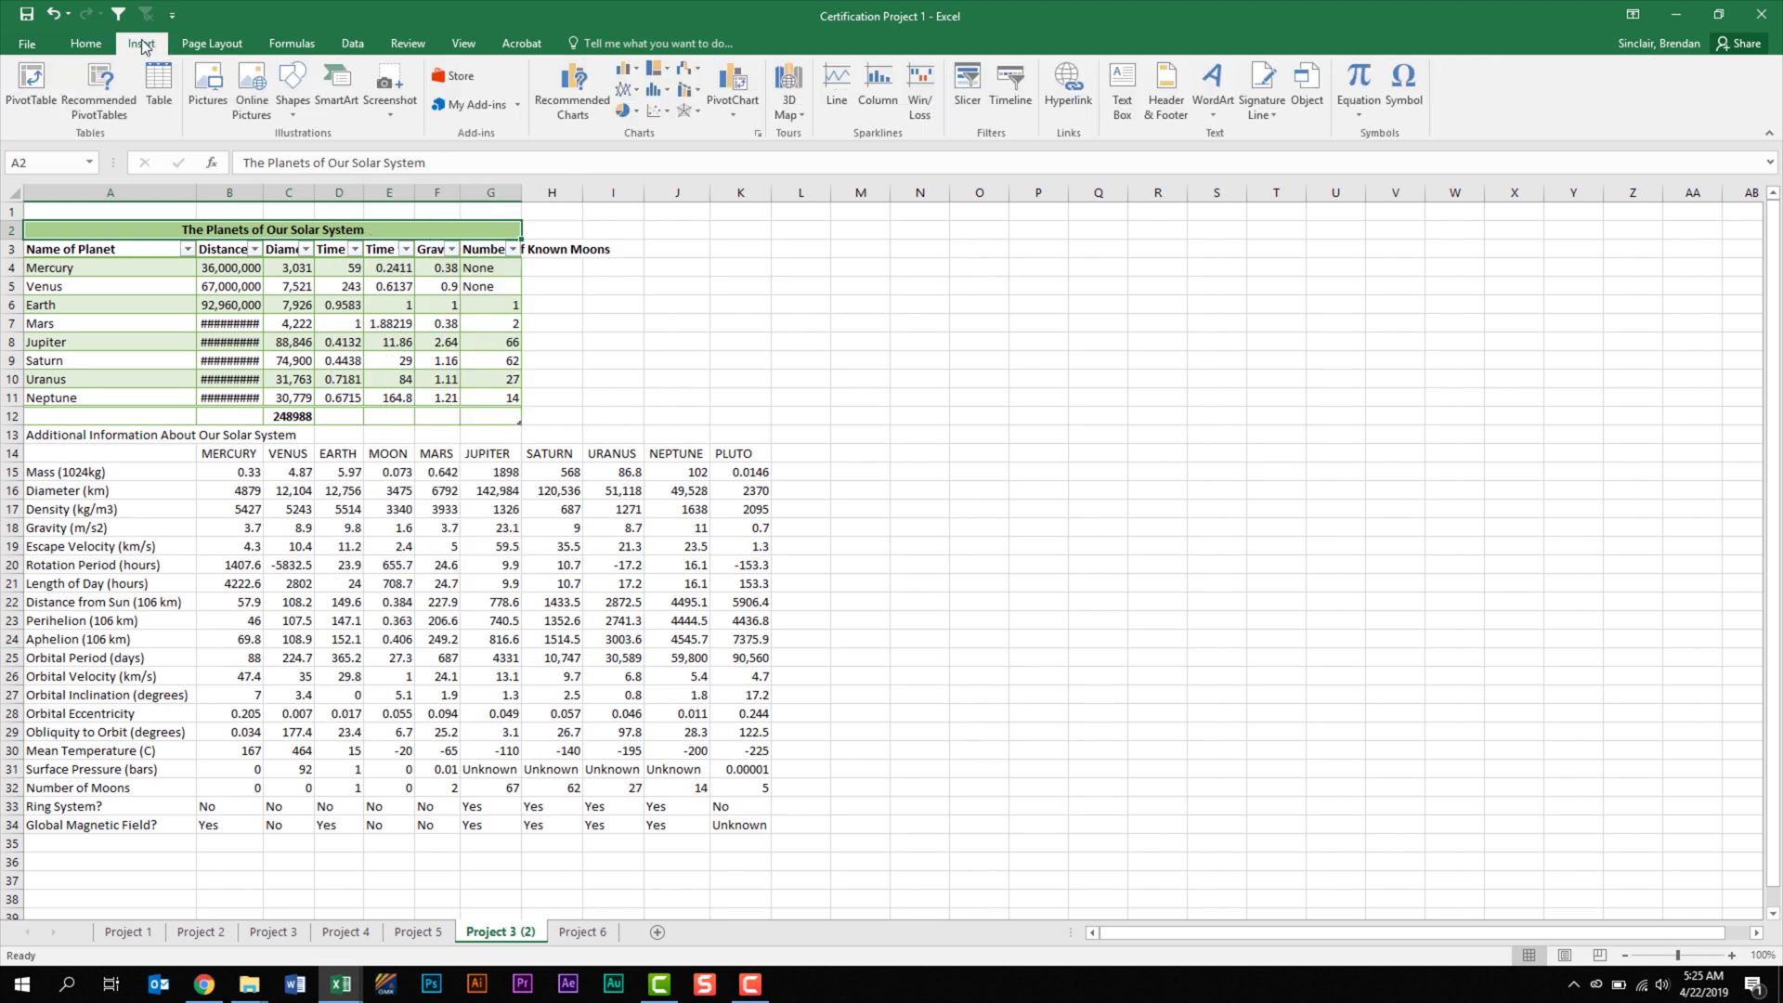
click(1067, 84)
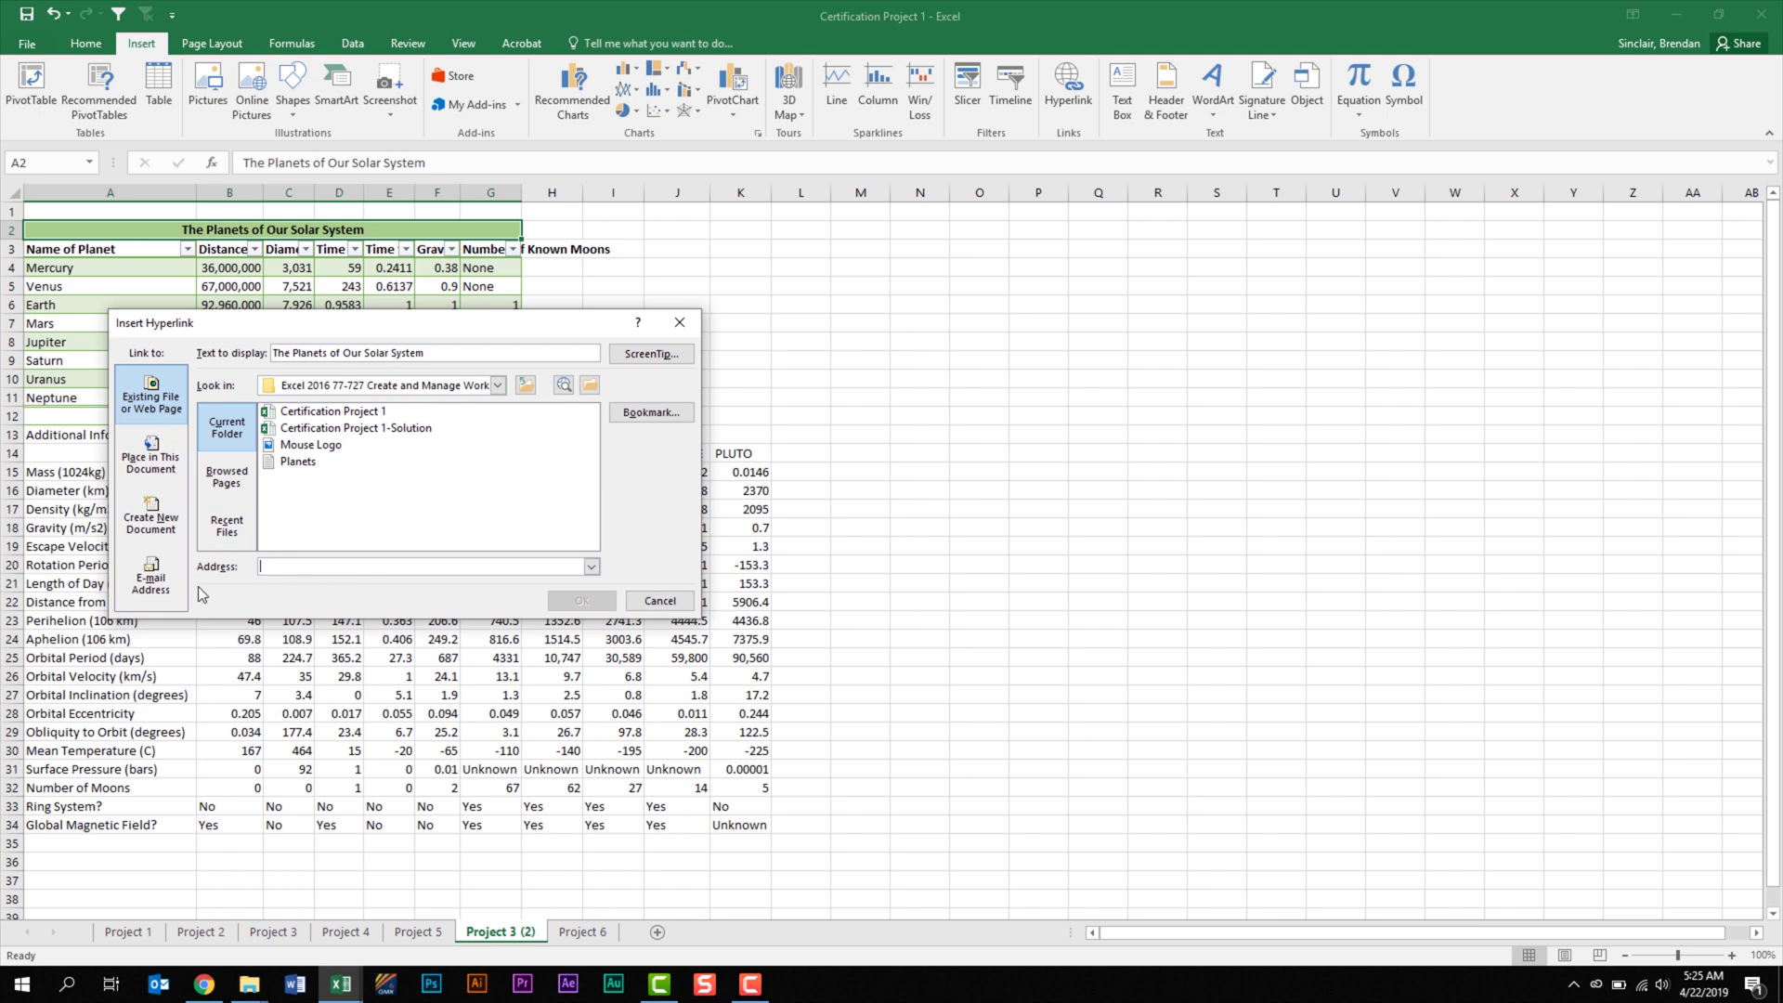
click(154, 577)
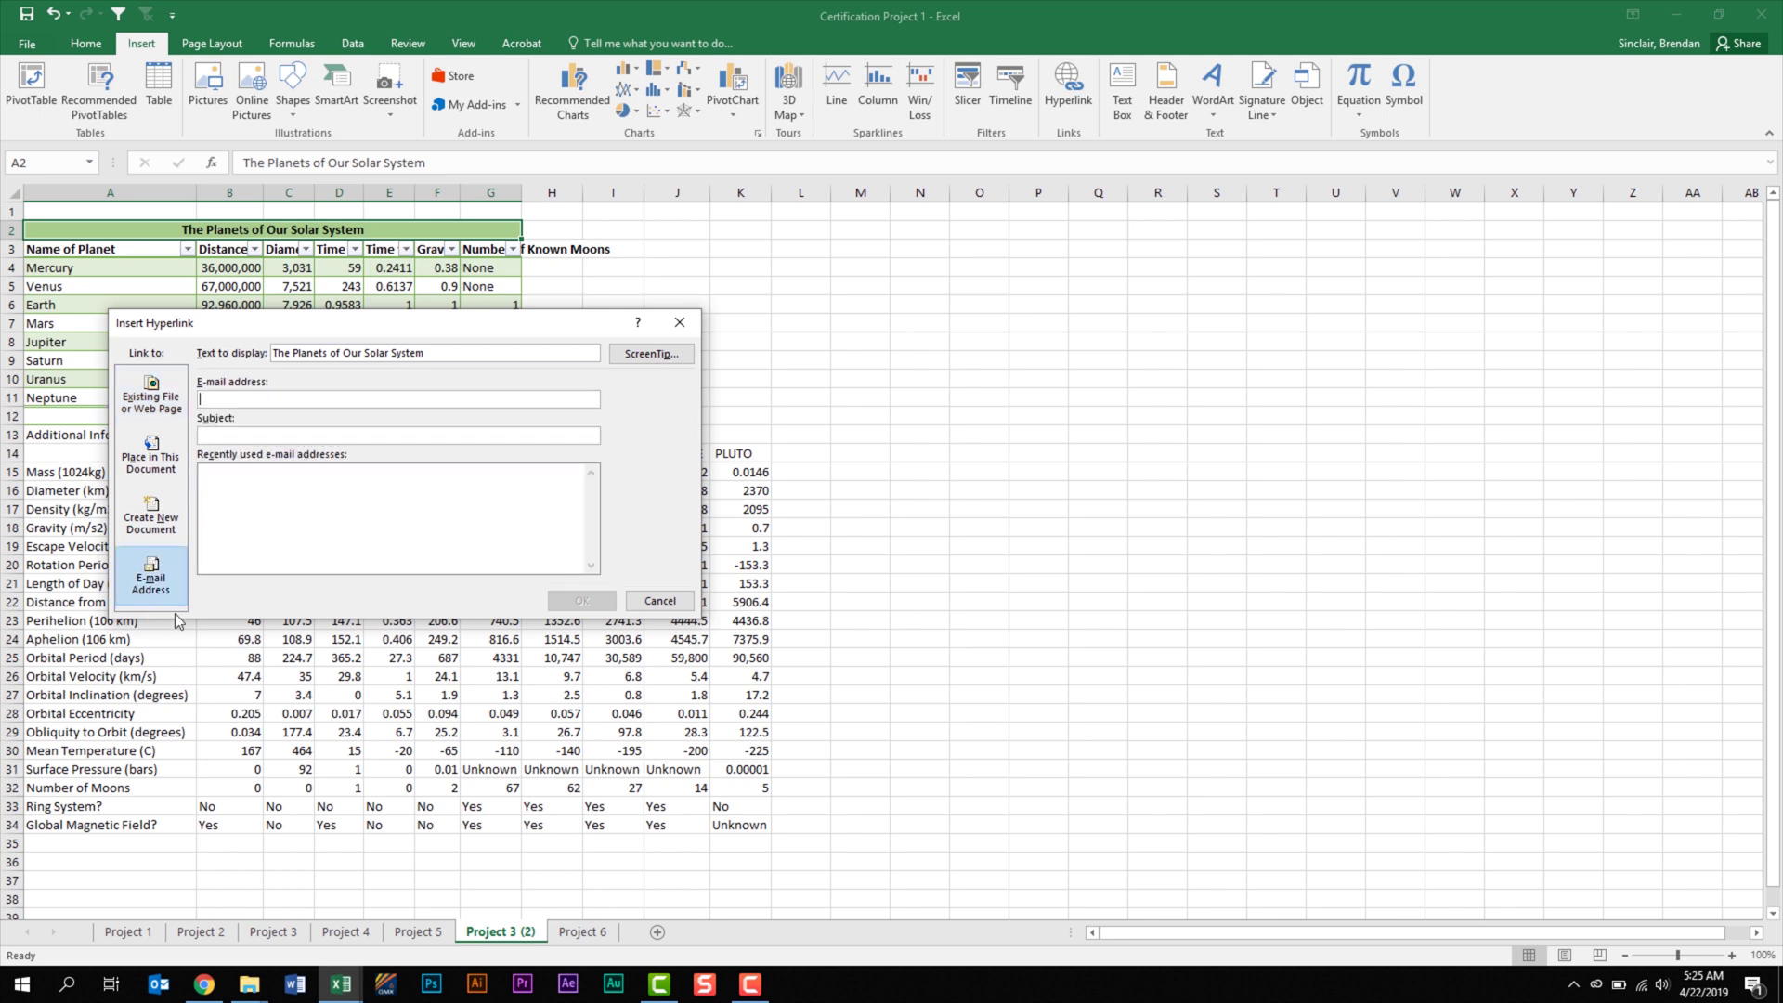
click(150, 457)
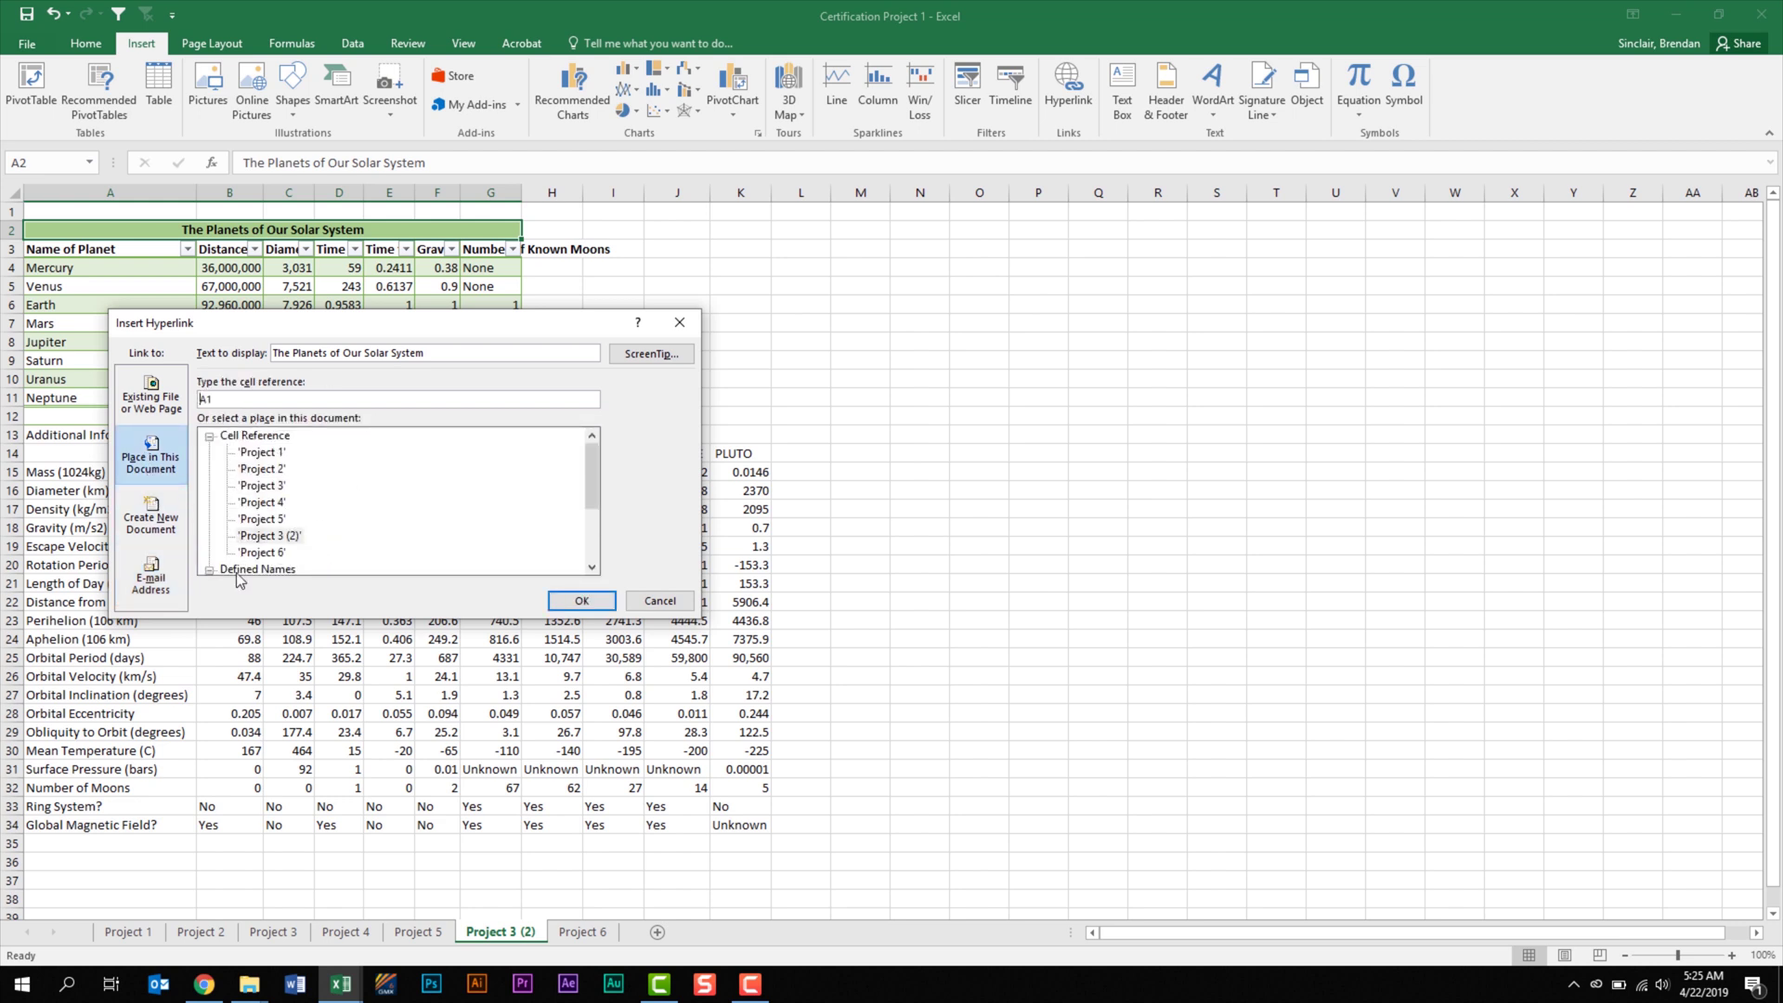
click(153, 394)
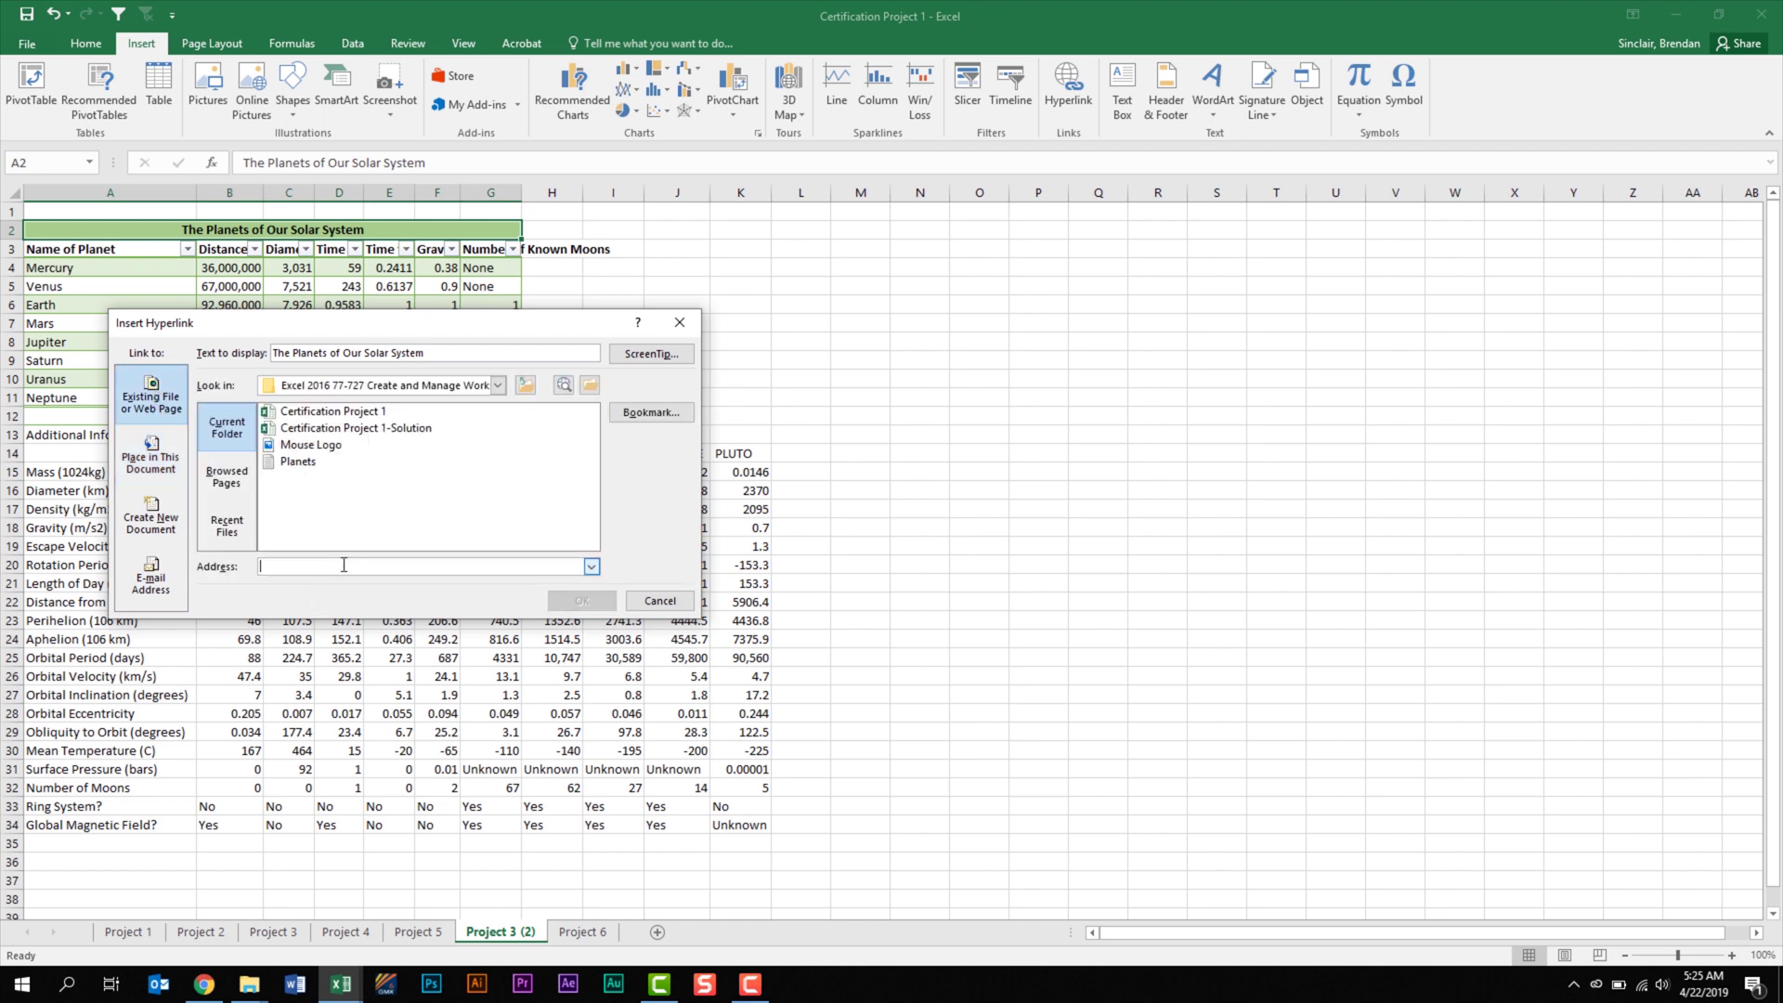
text(http://www.nasa.com)
key(Return)
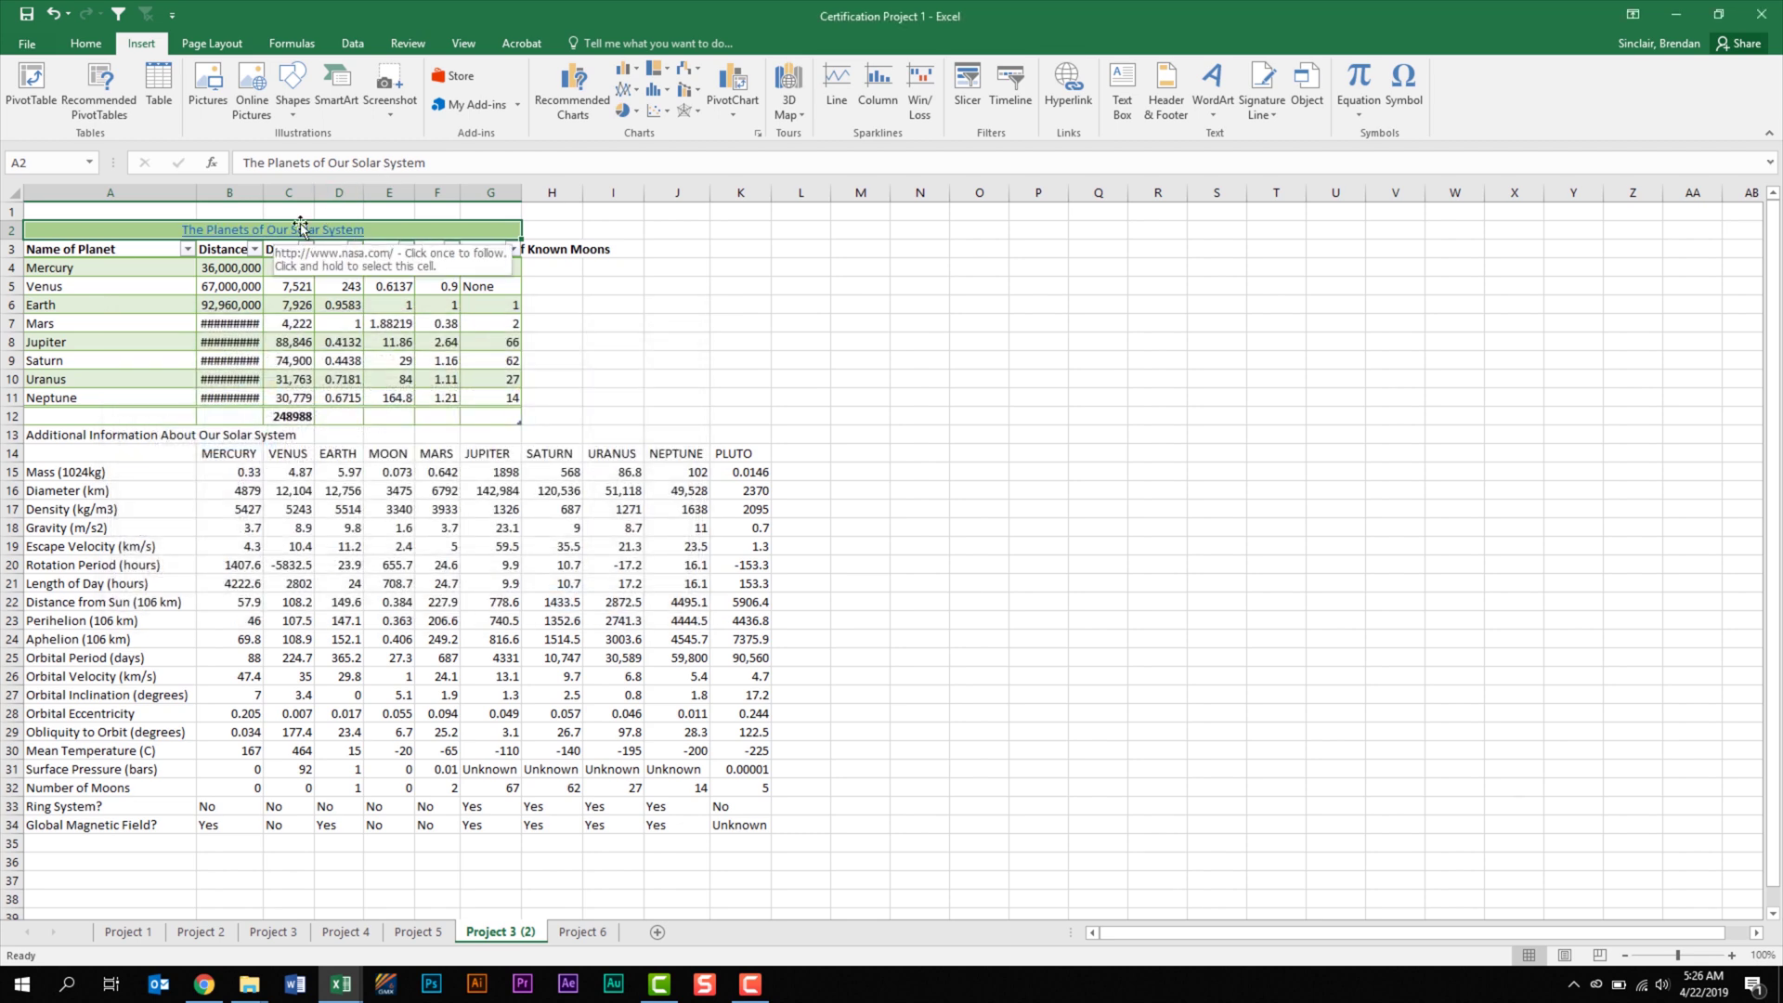
- Open the A2 title's Edit Hyperlink dialog and choose Remove Link
right_click(389, 229)
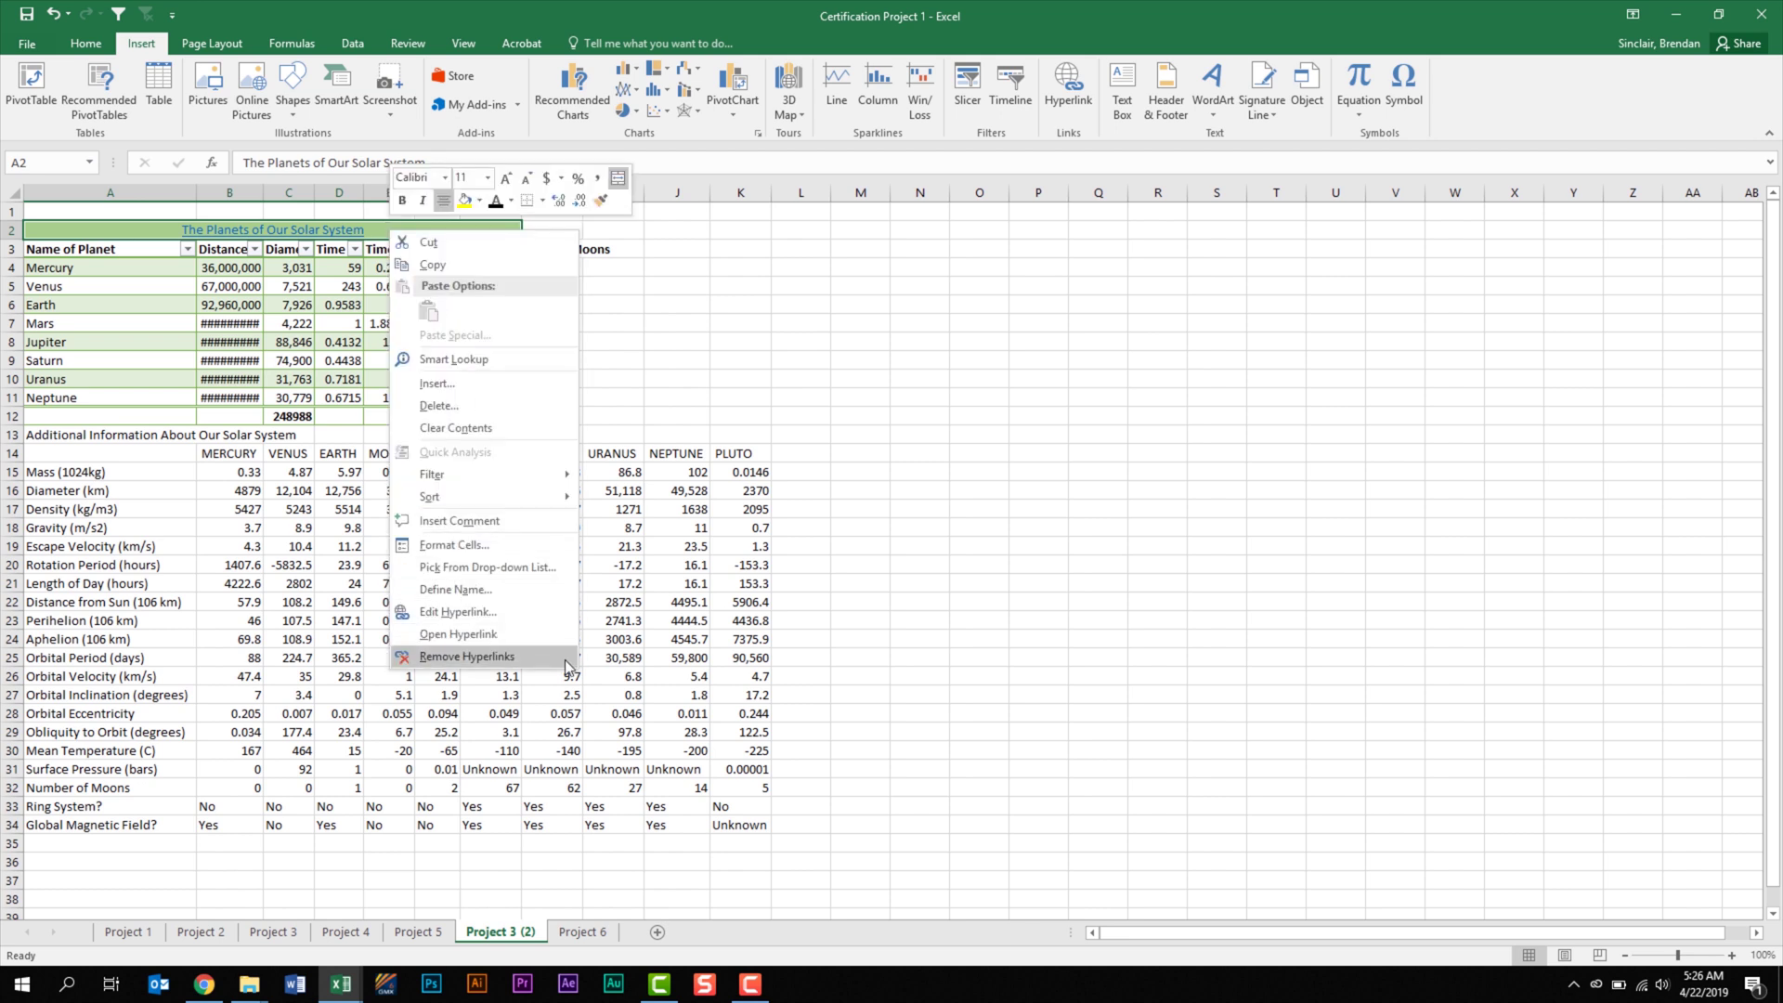
key(Escape)
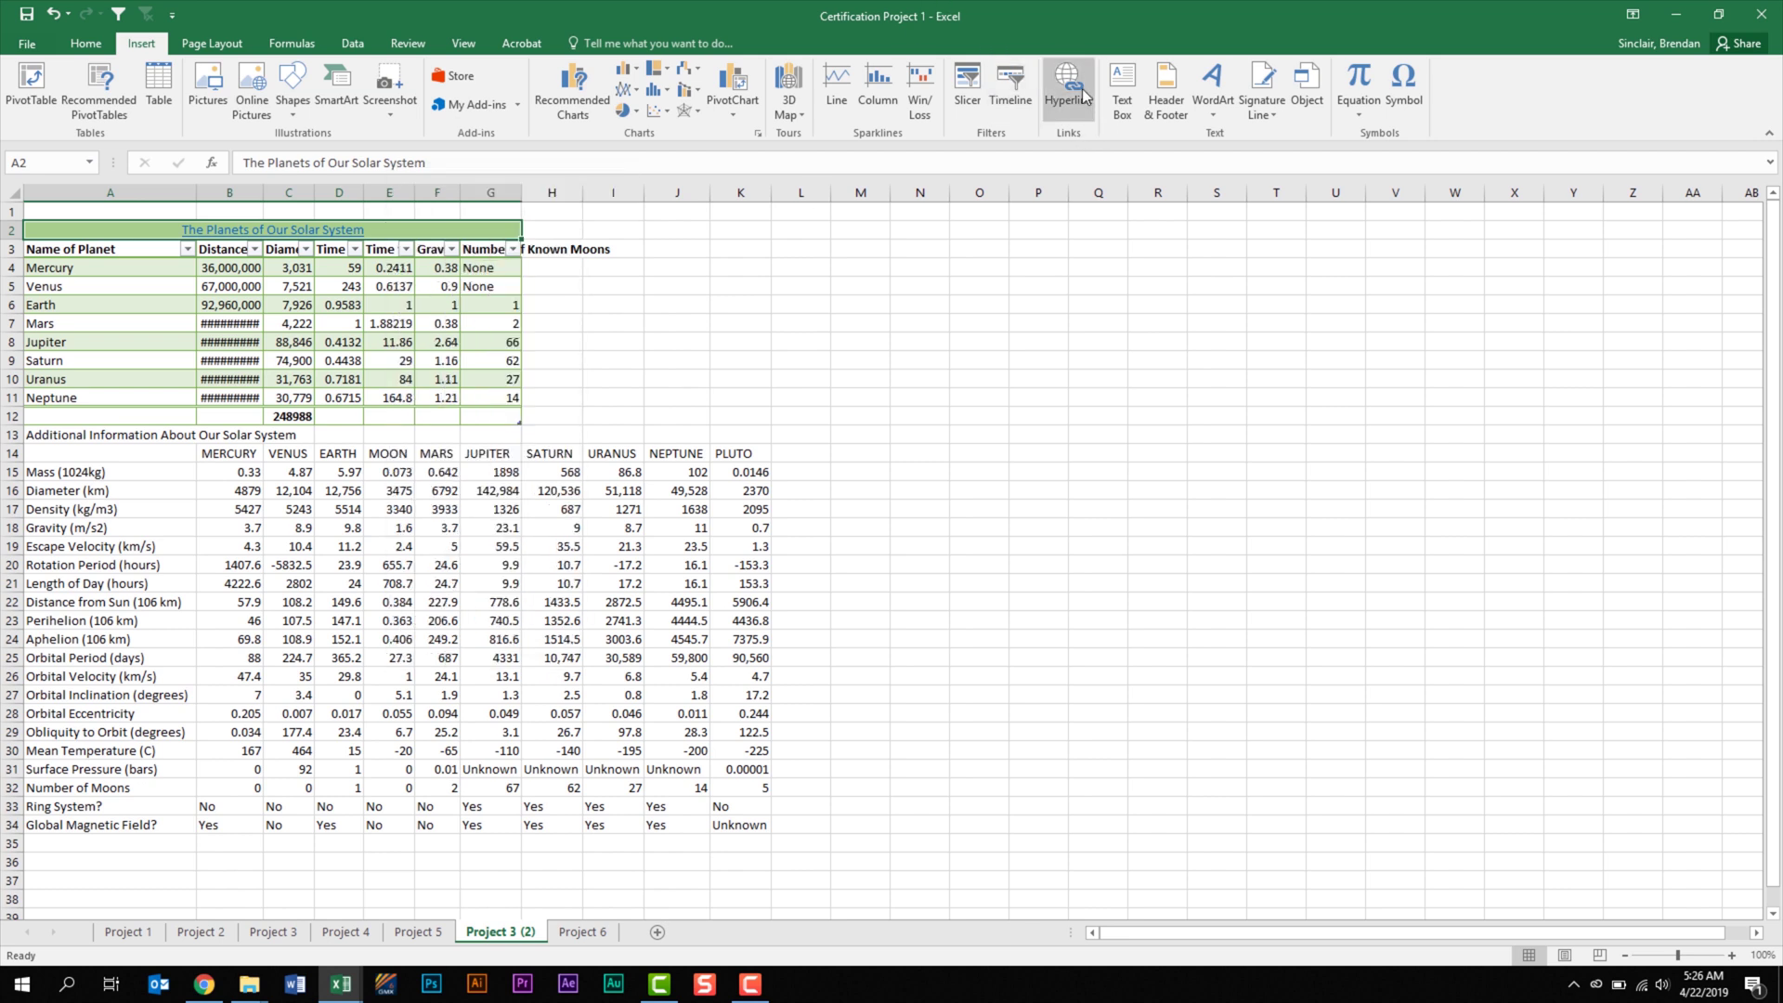
click(1070, 93)
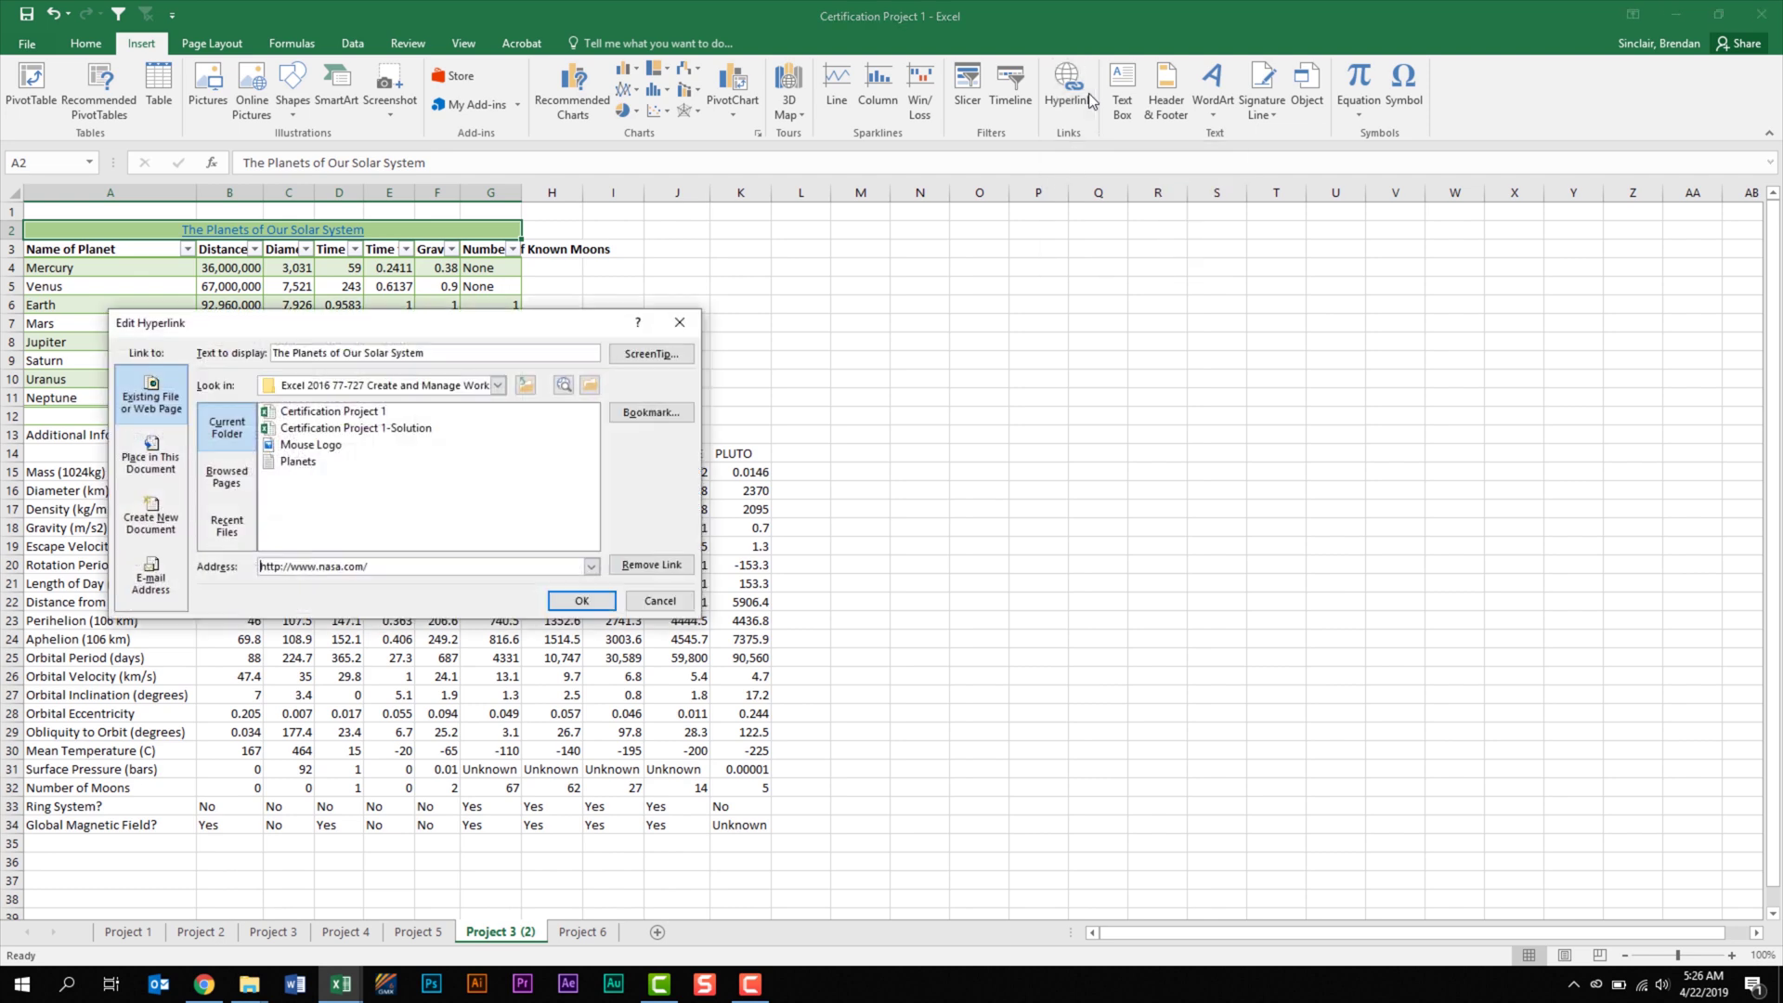
click(651, 565)
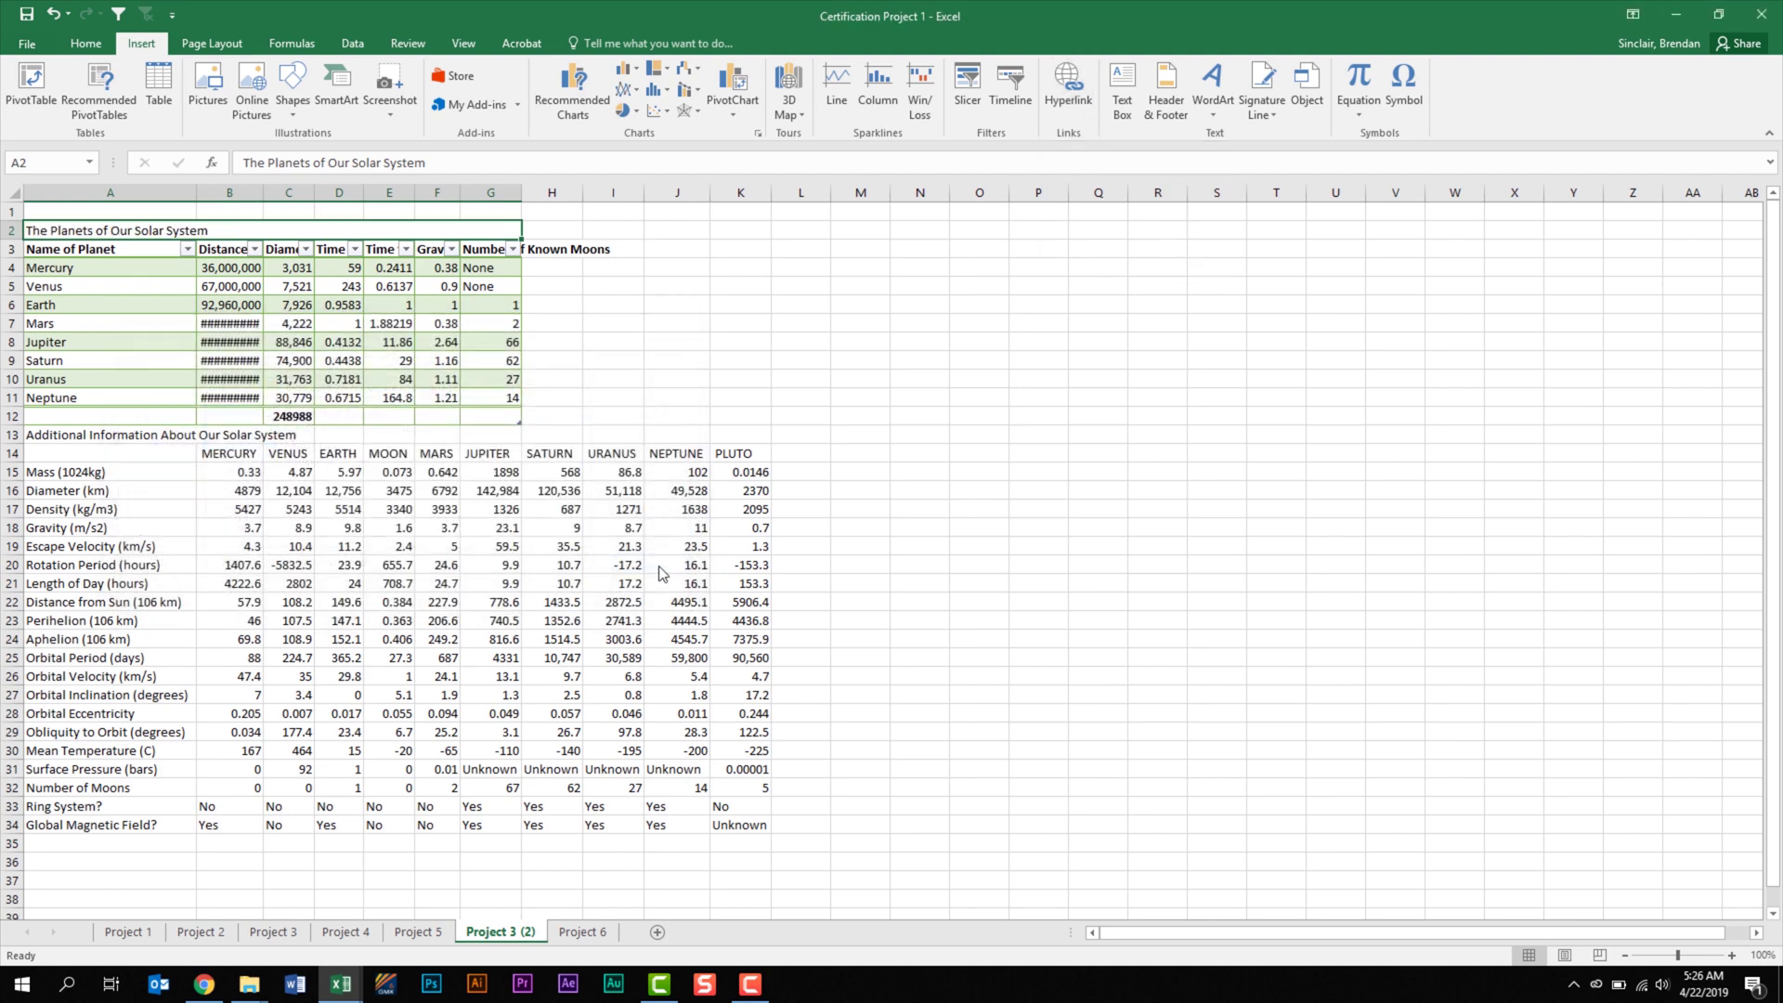